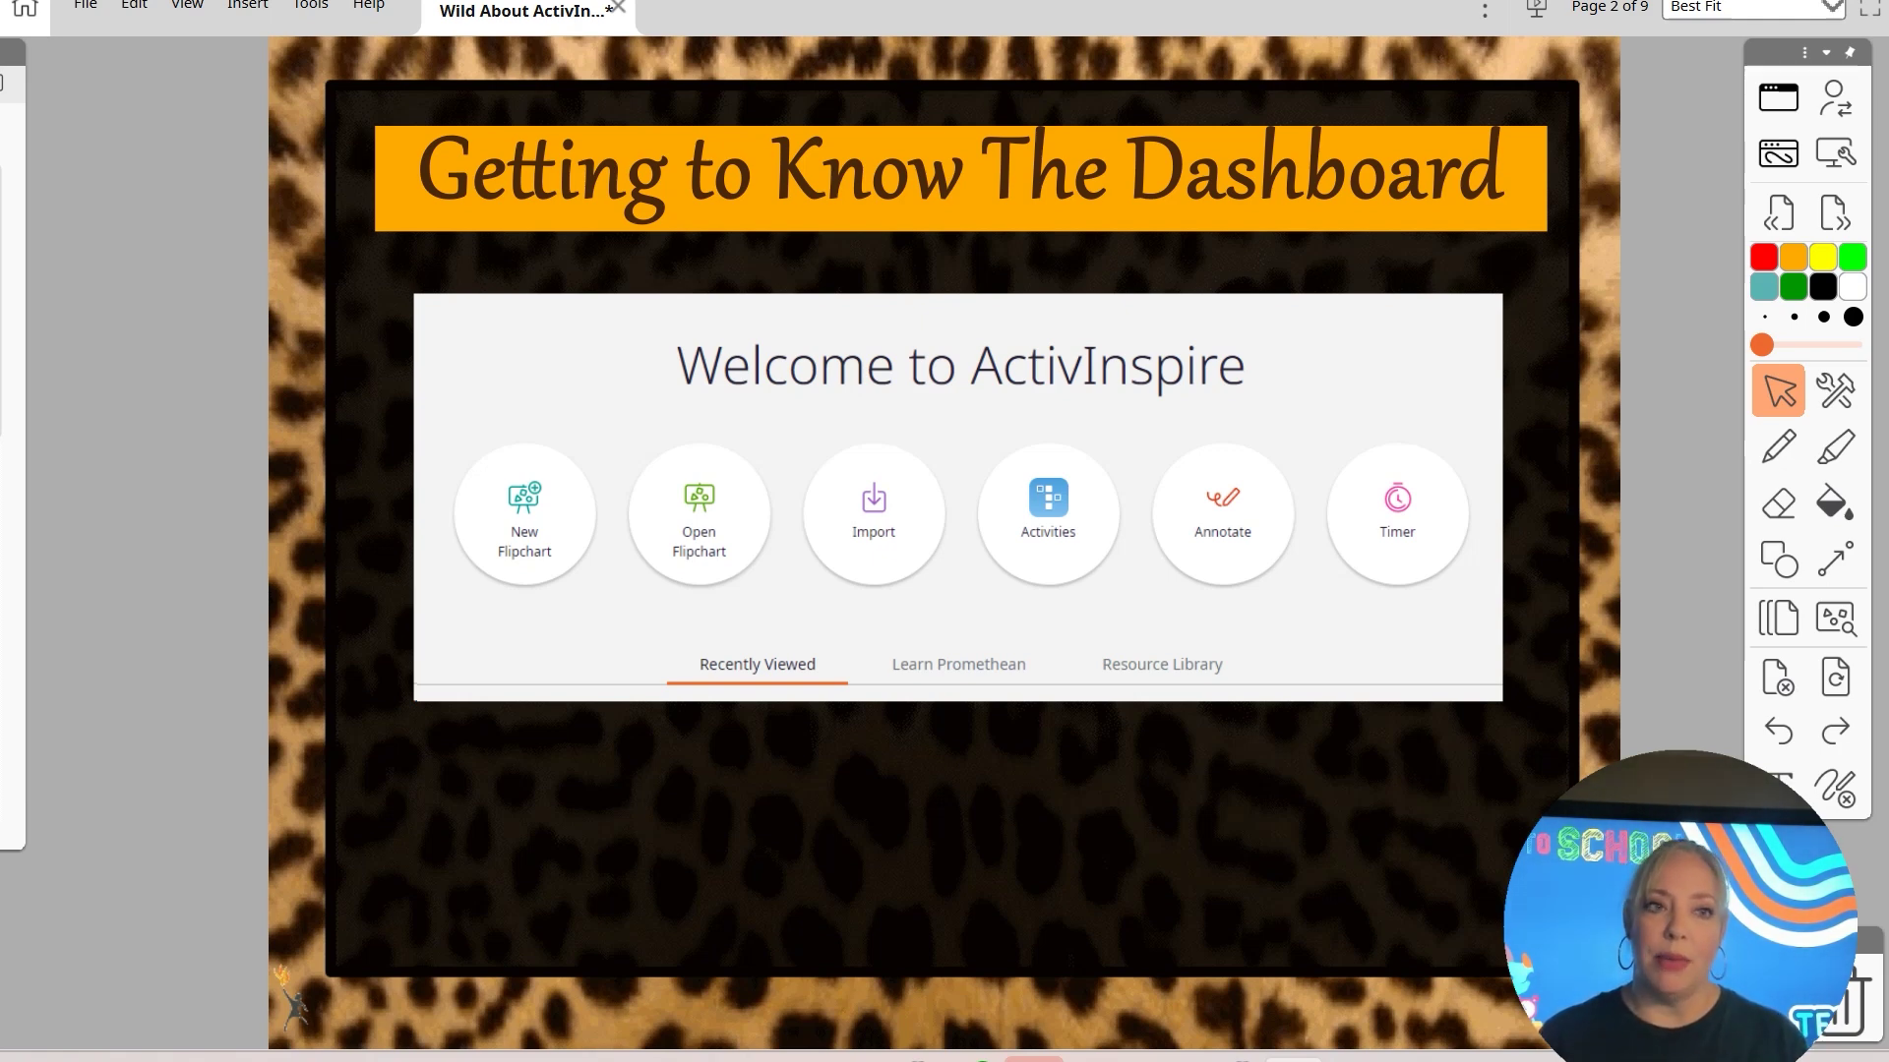
# Create a Flash Cards activity from the dashboard, its first card reading "process of liquid changing to gas" on the front and "evaporation" on the back
pyautogui.click(25, 9)
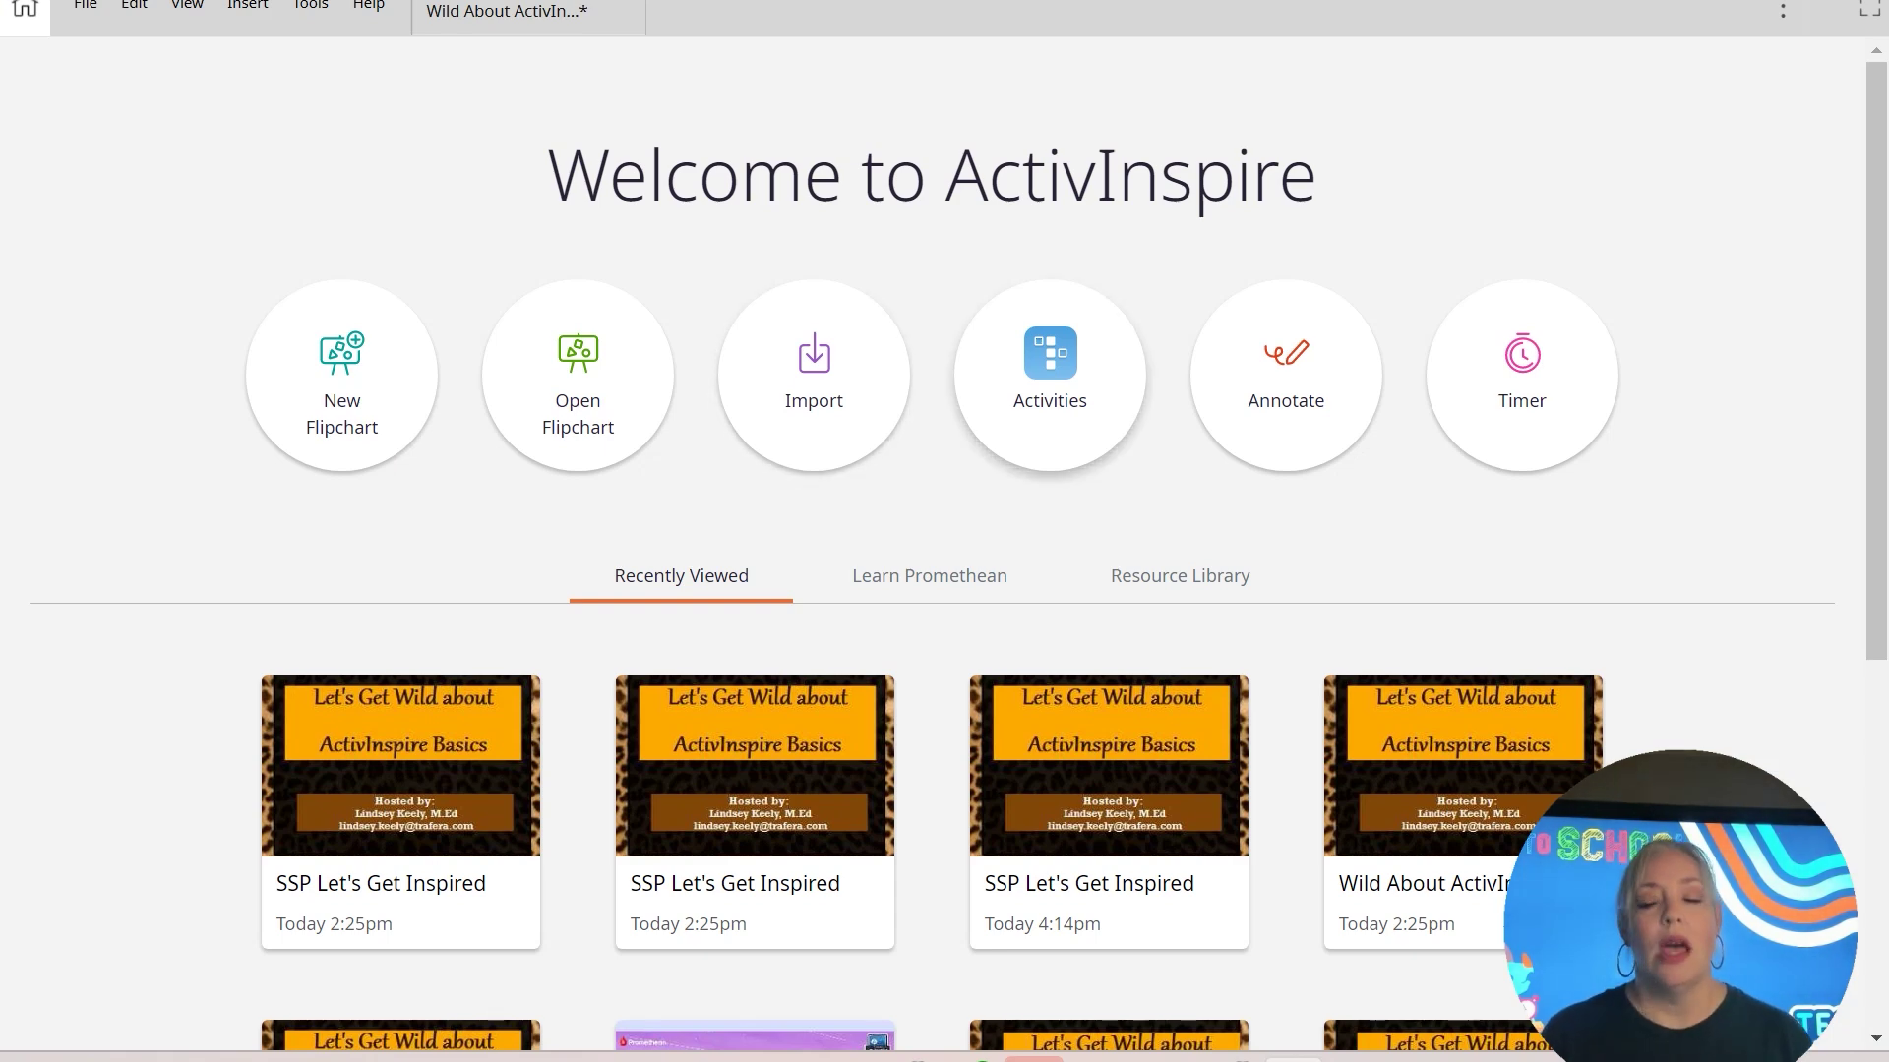
pyautogui.click(1050, 373)
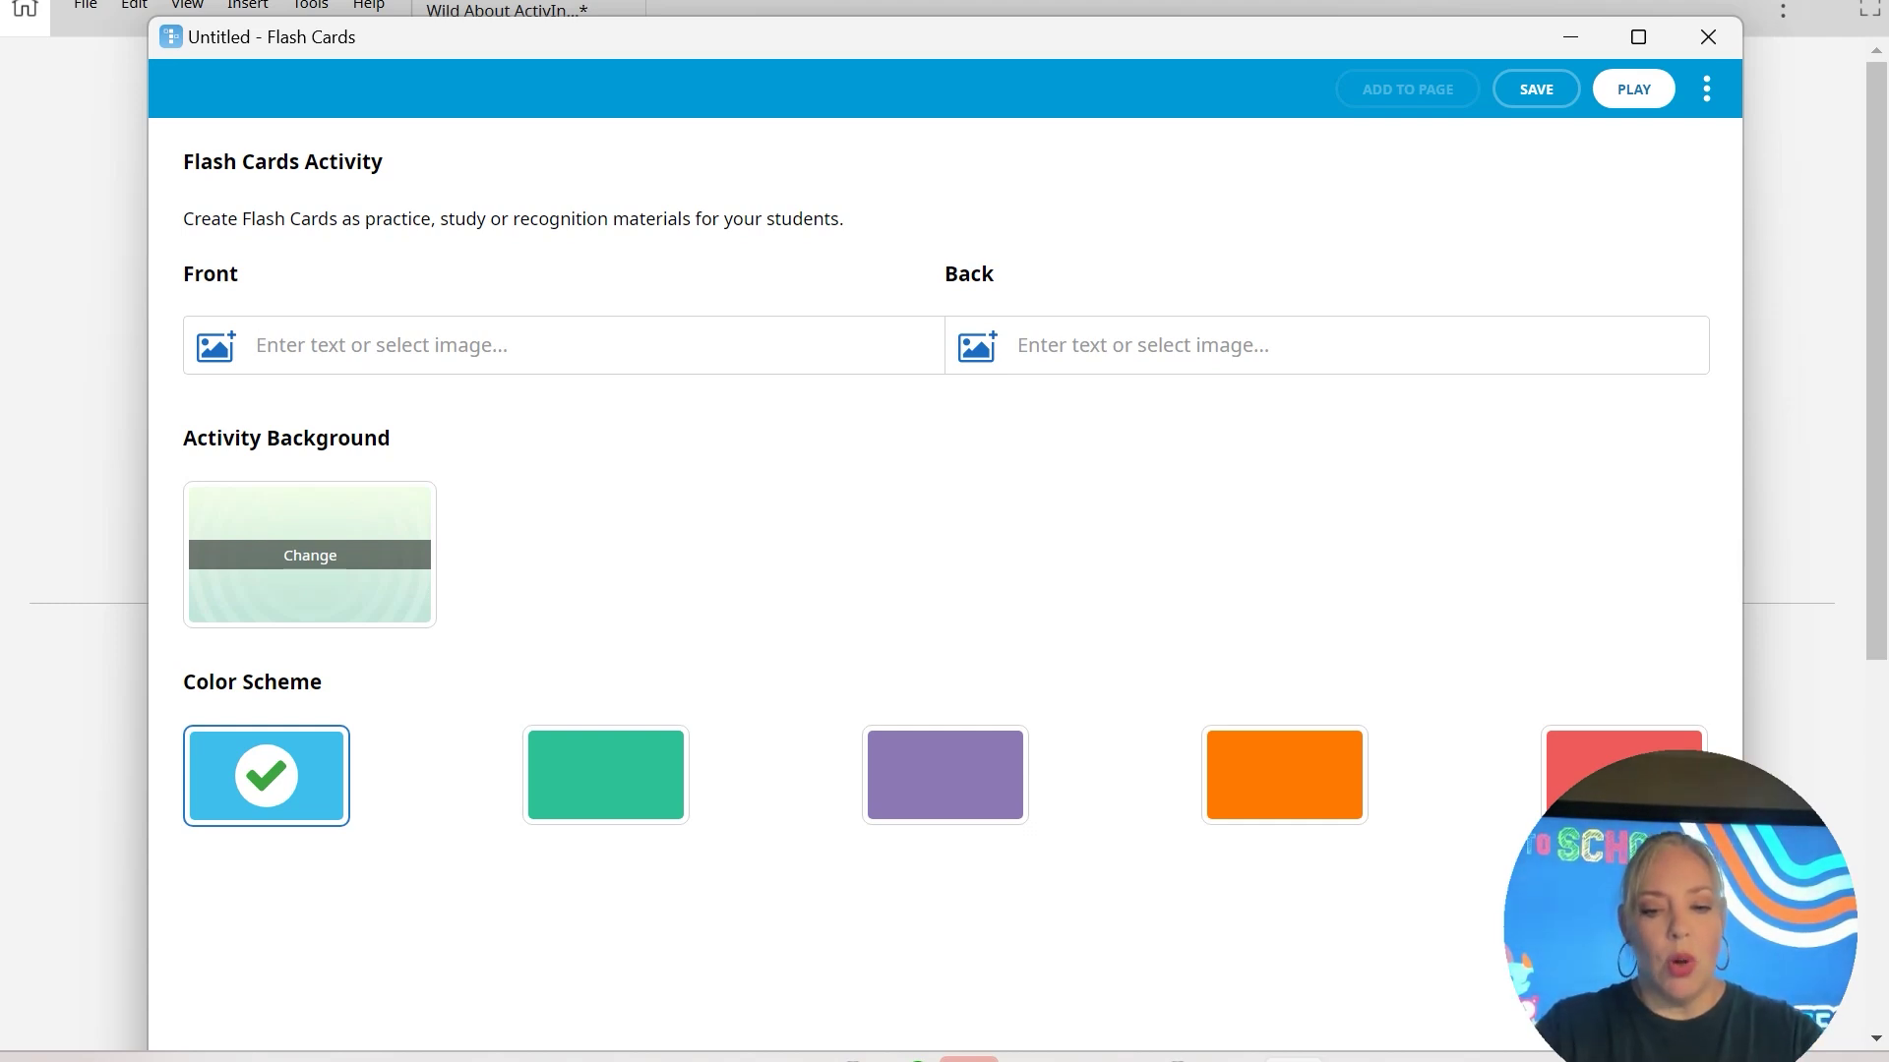
pyautogui.write('process of ')
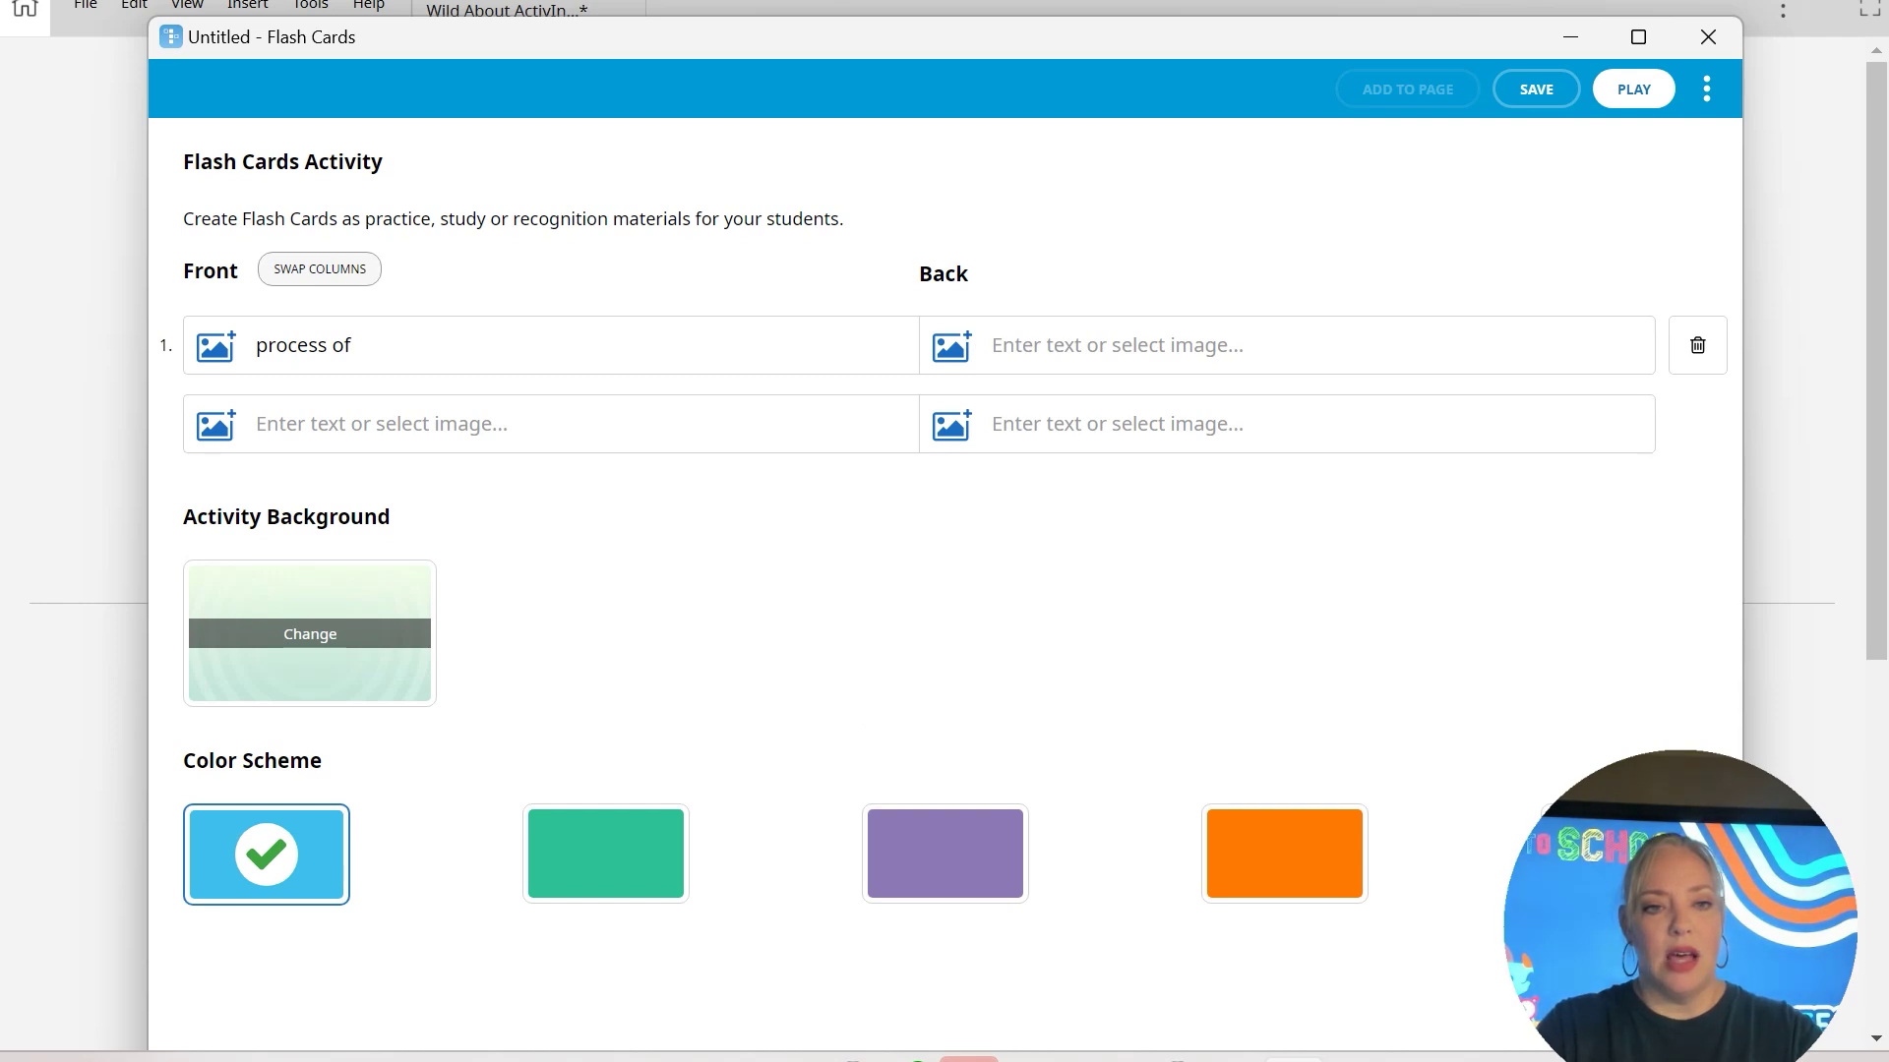
pyautogui.write('liquid changing to gas')
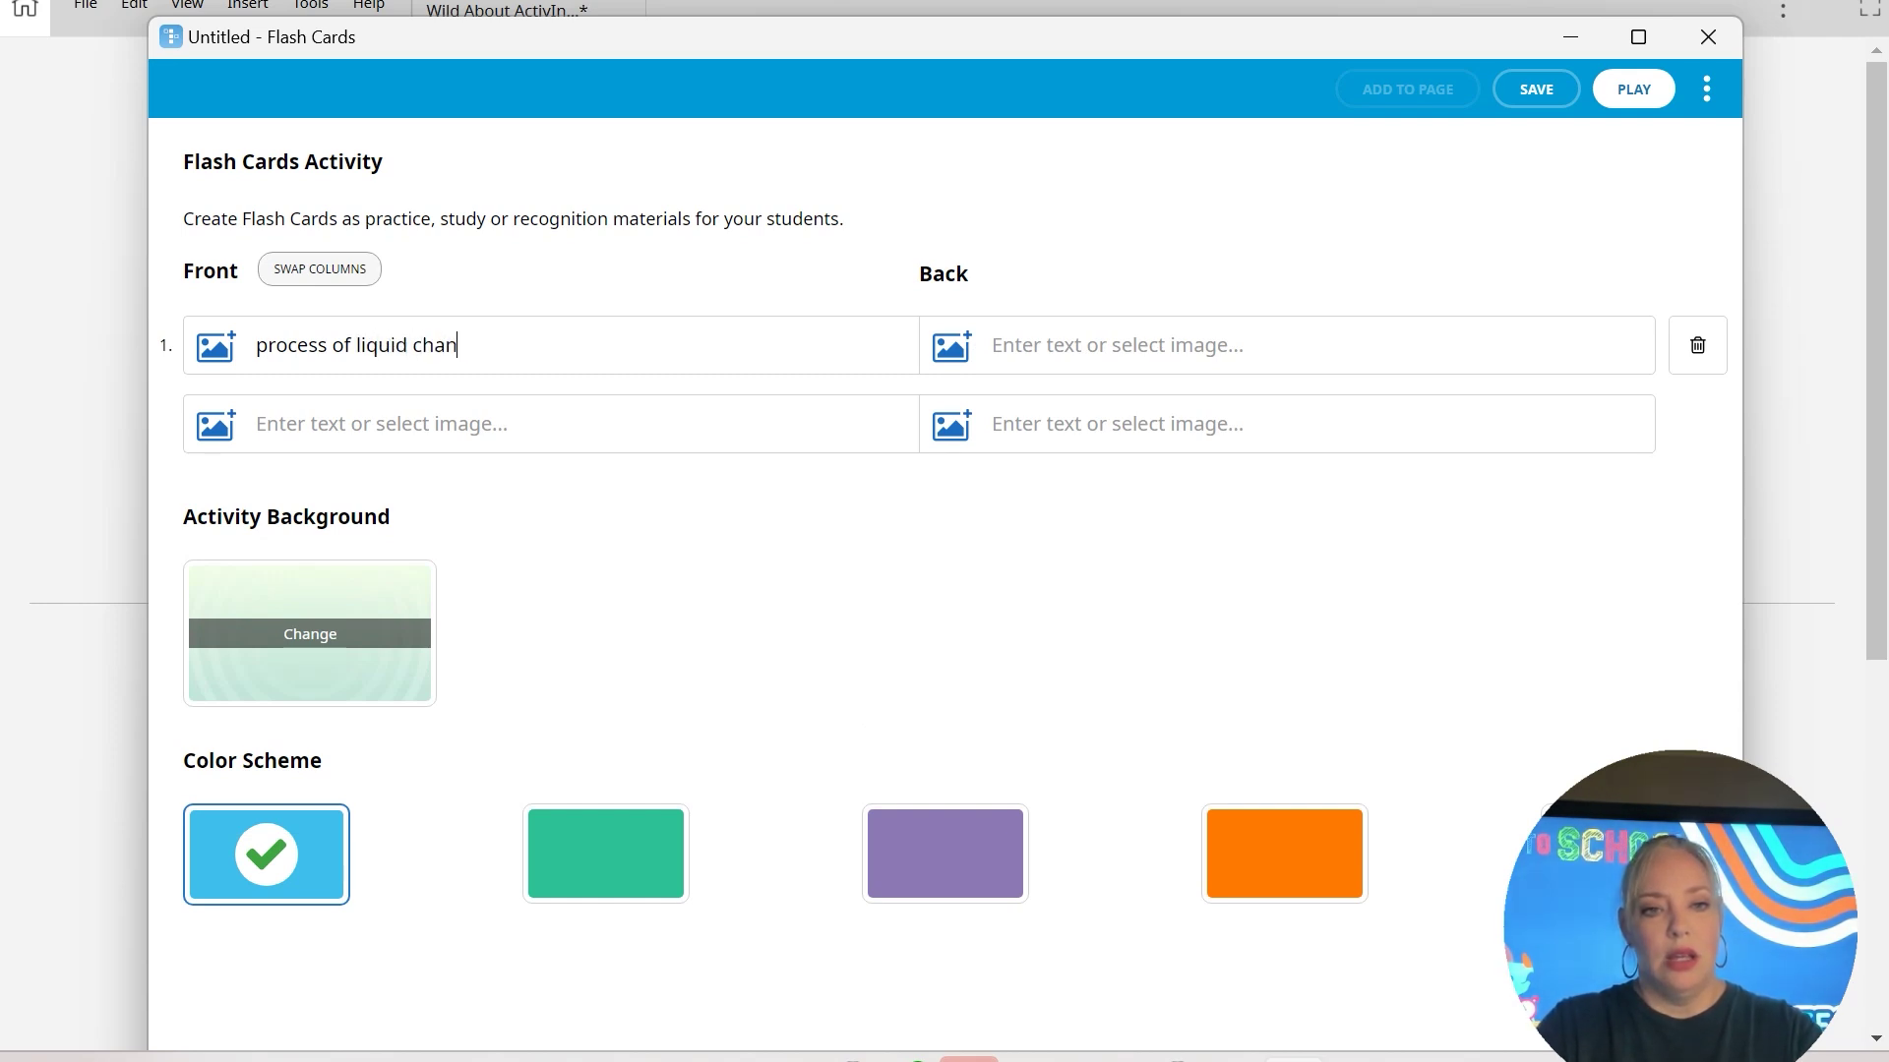
pyautogui.click(992, 344)
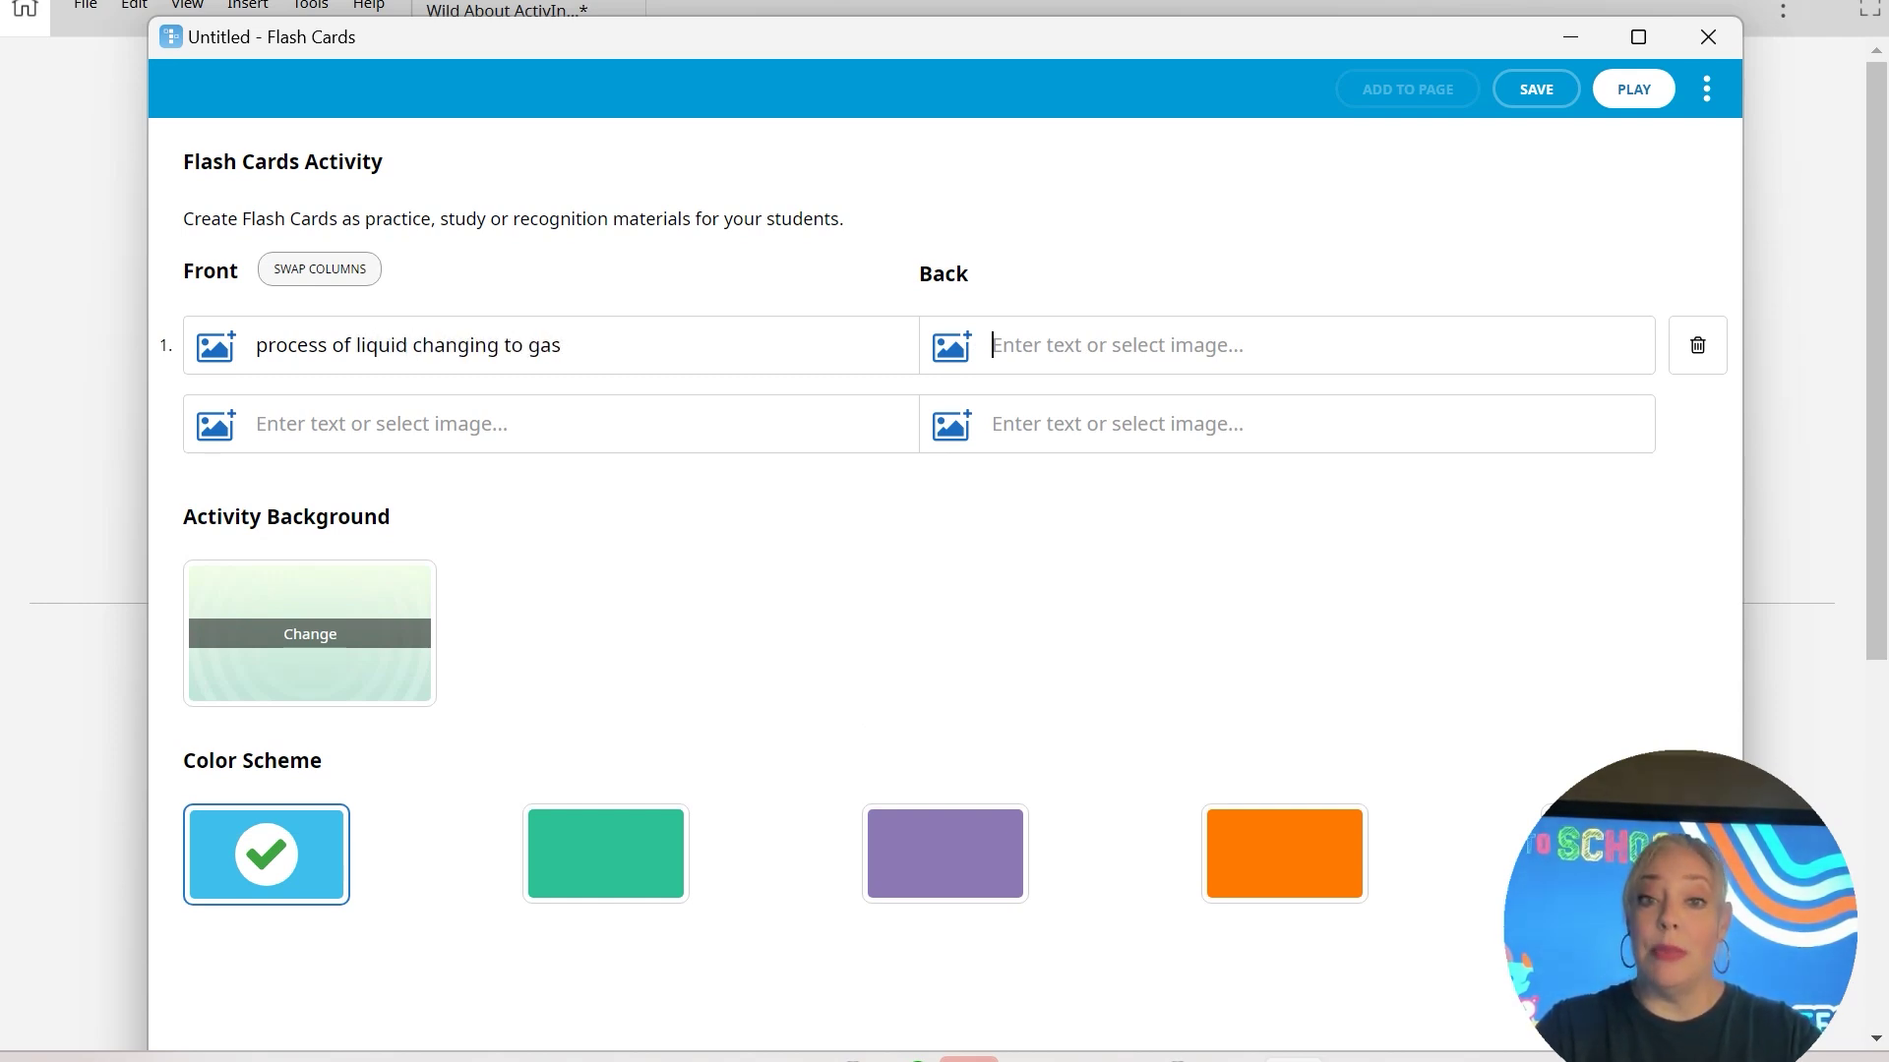
pyautogui.write('evaporation')
pyautogui.press('Tab')
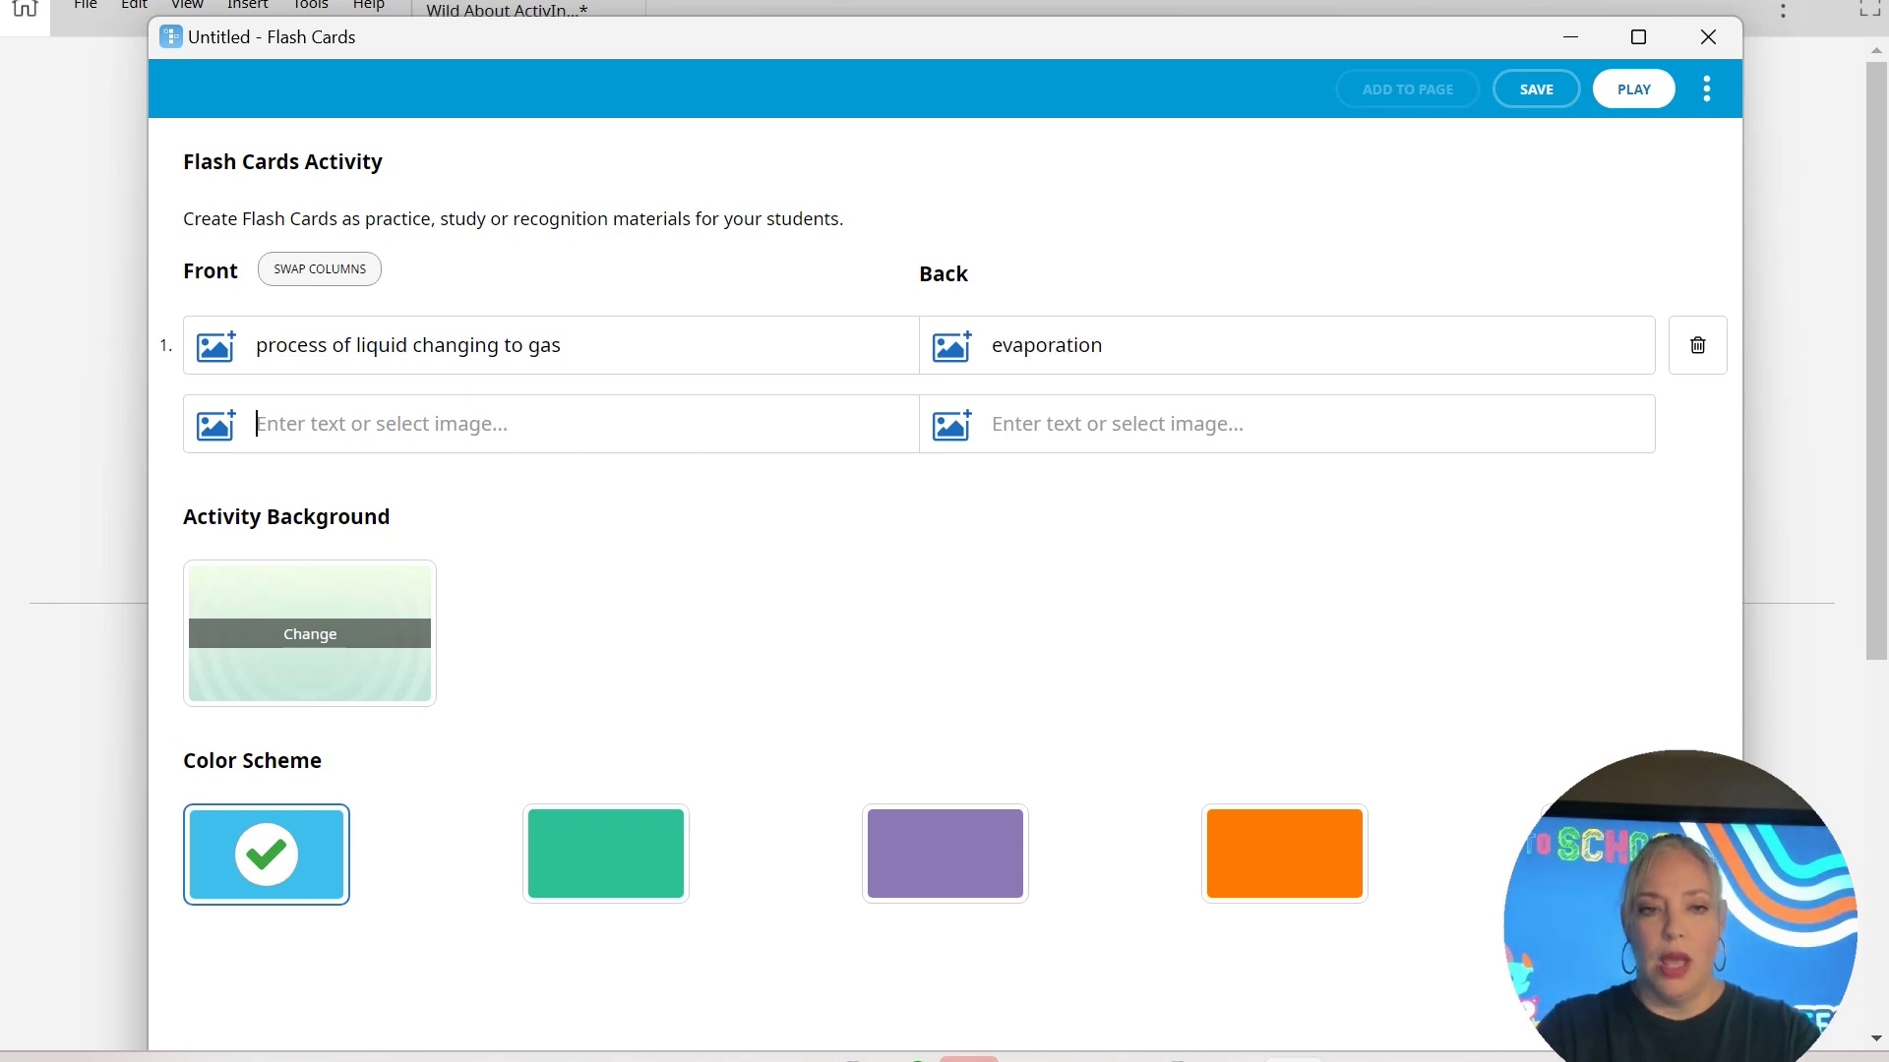
# Add a second card with "process of gas changing to liquid" on the front and "condensation" on the back
pyautogui.write('process of gas chaning')
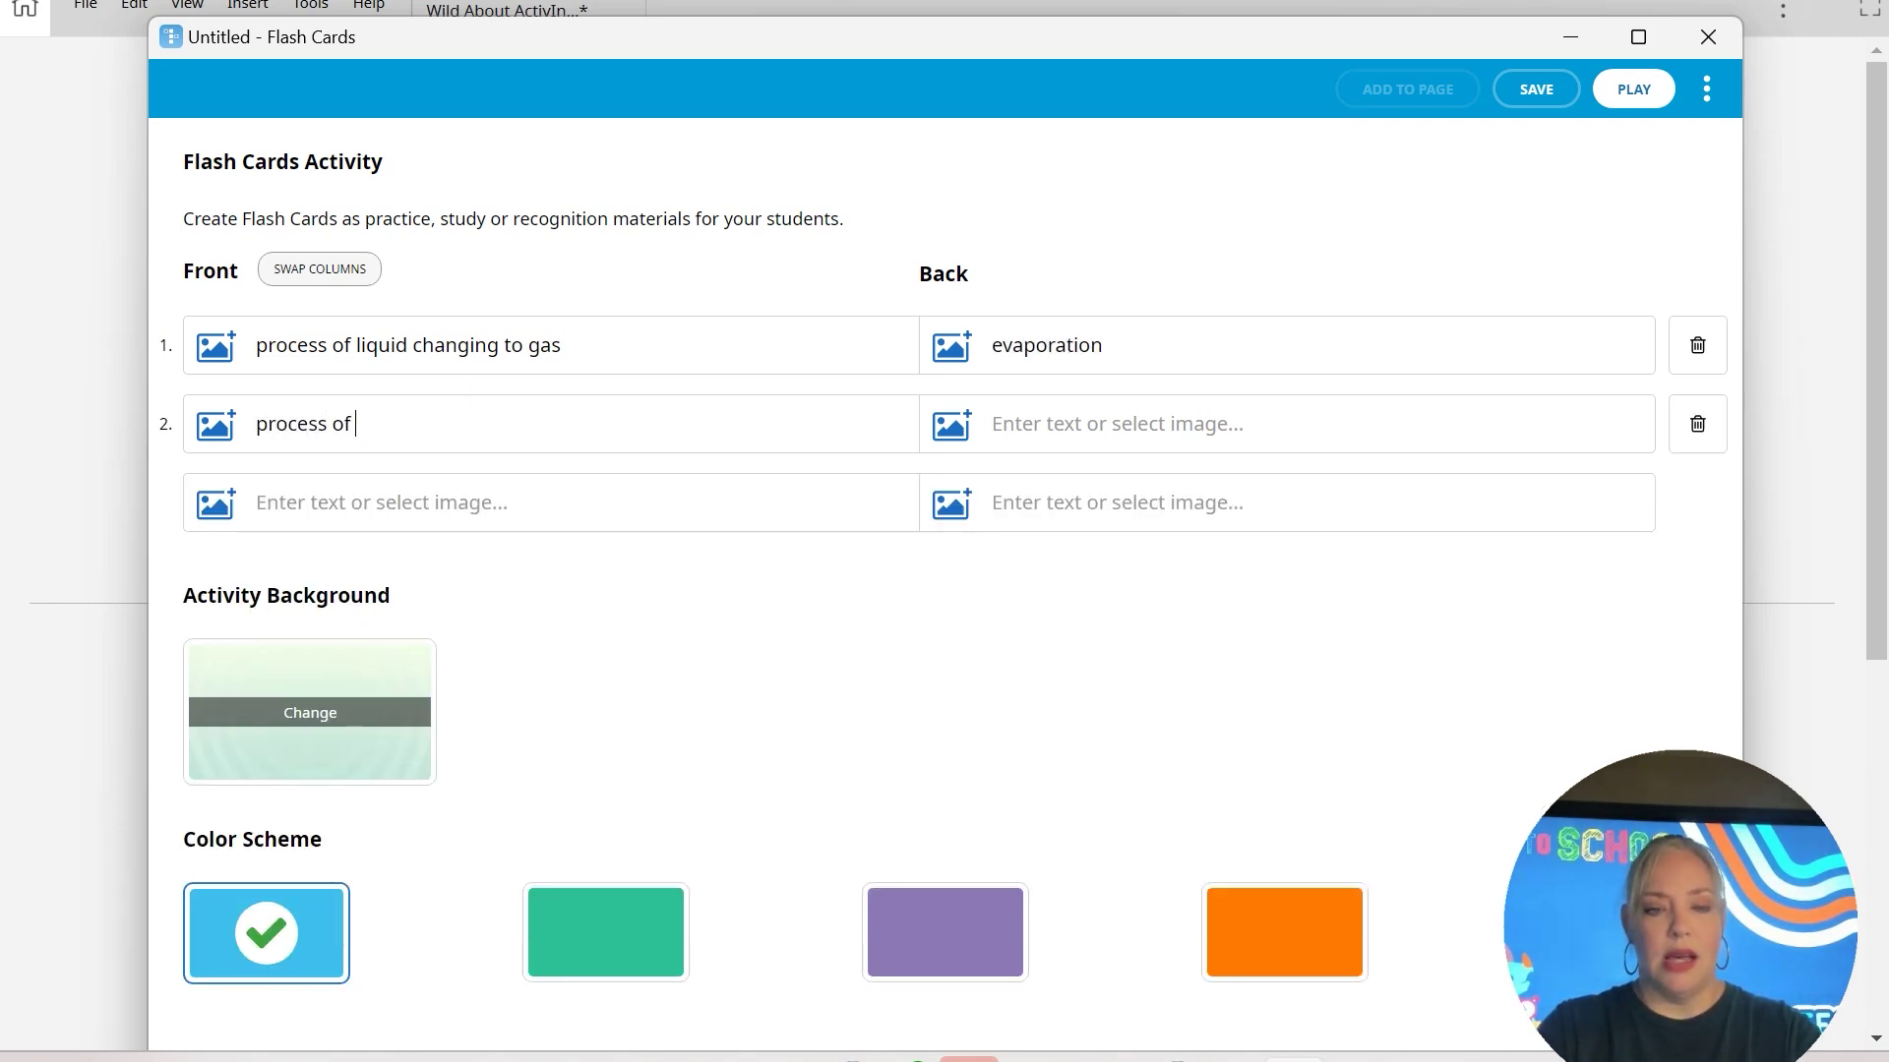
pyautogui.press('BackSpace')
pyautogui.press('BackSpace')
pyautogui.press('BackSpace')
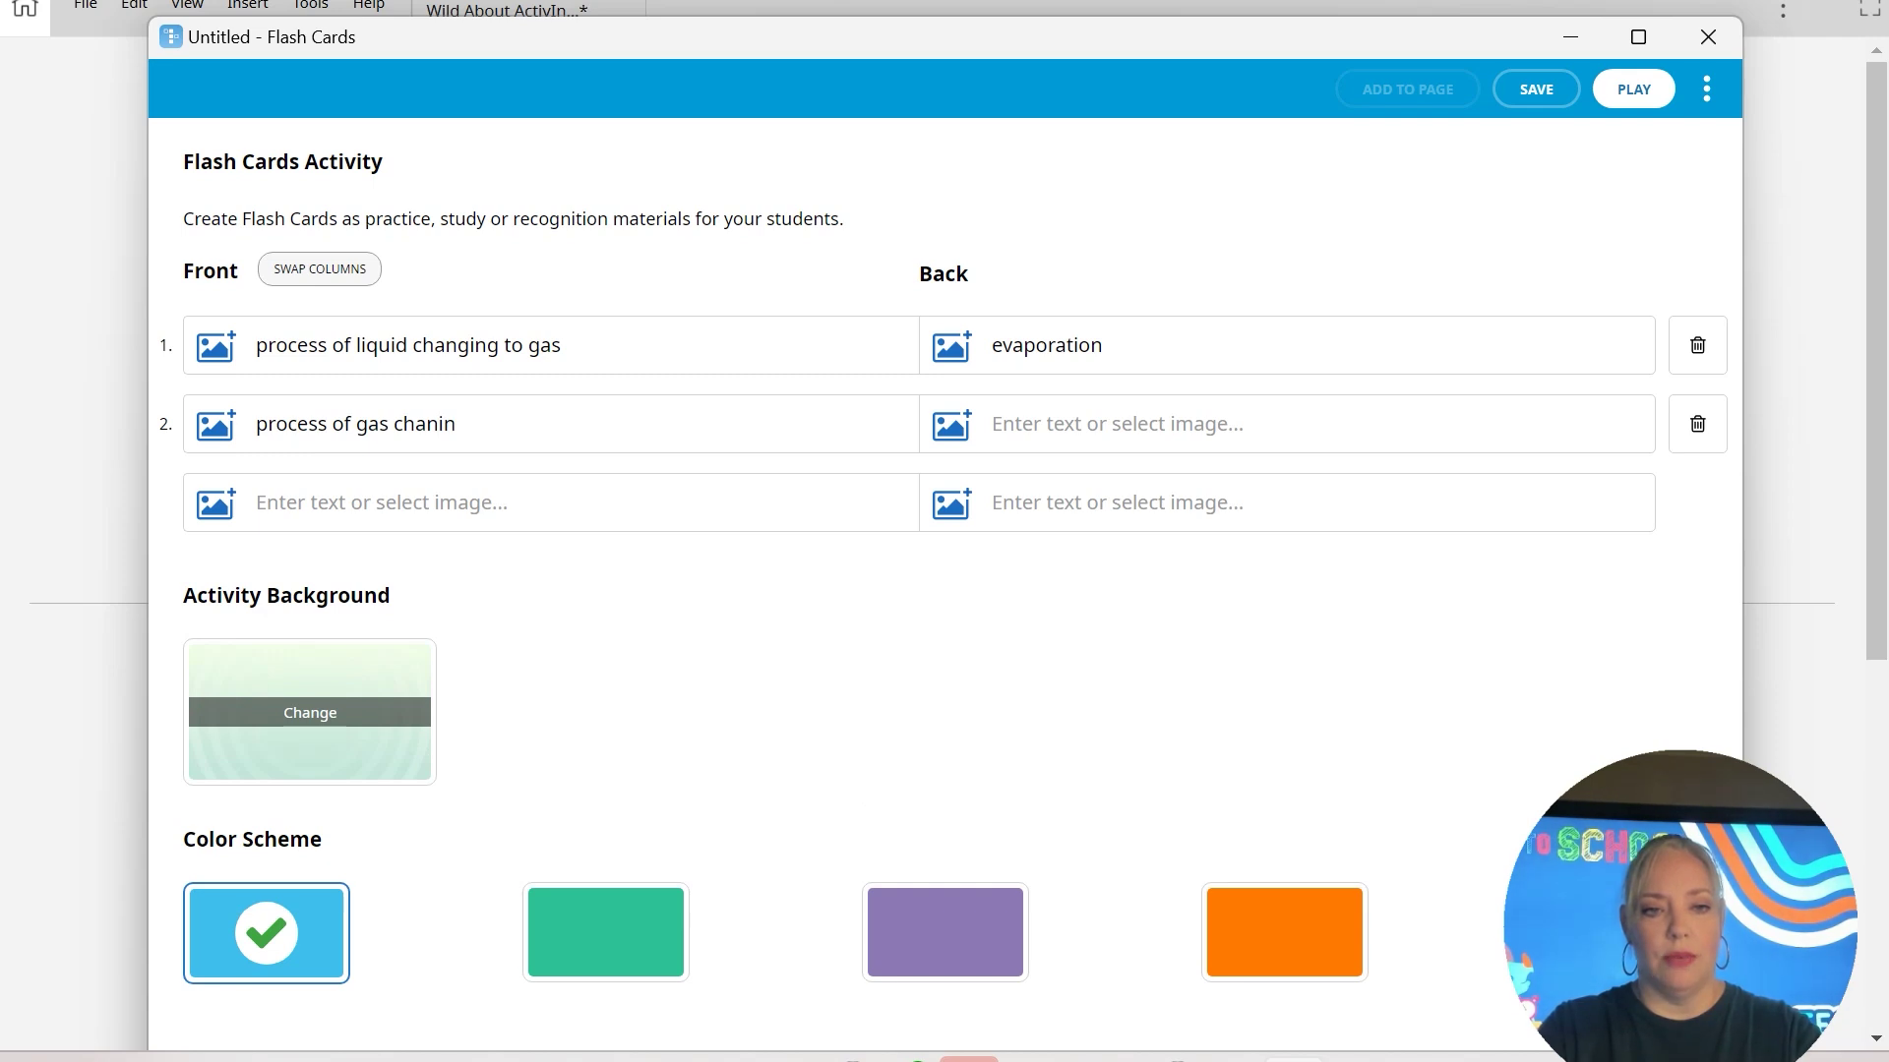
pyautogui.write('ging to liquid')
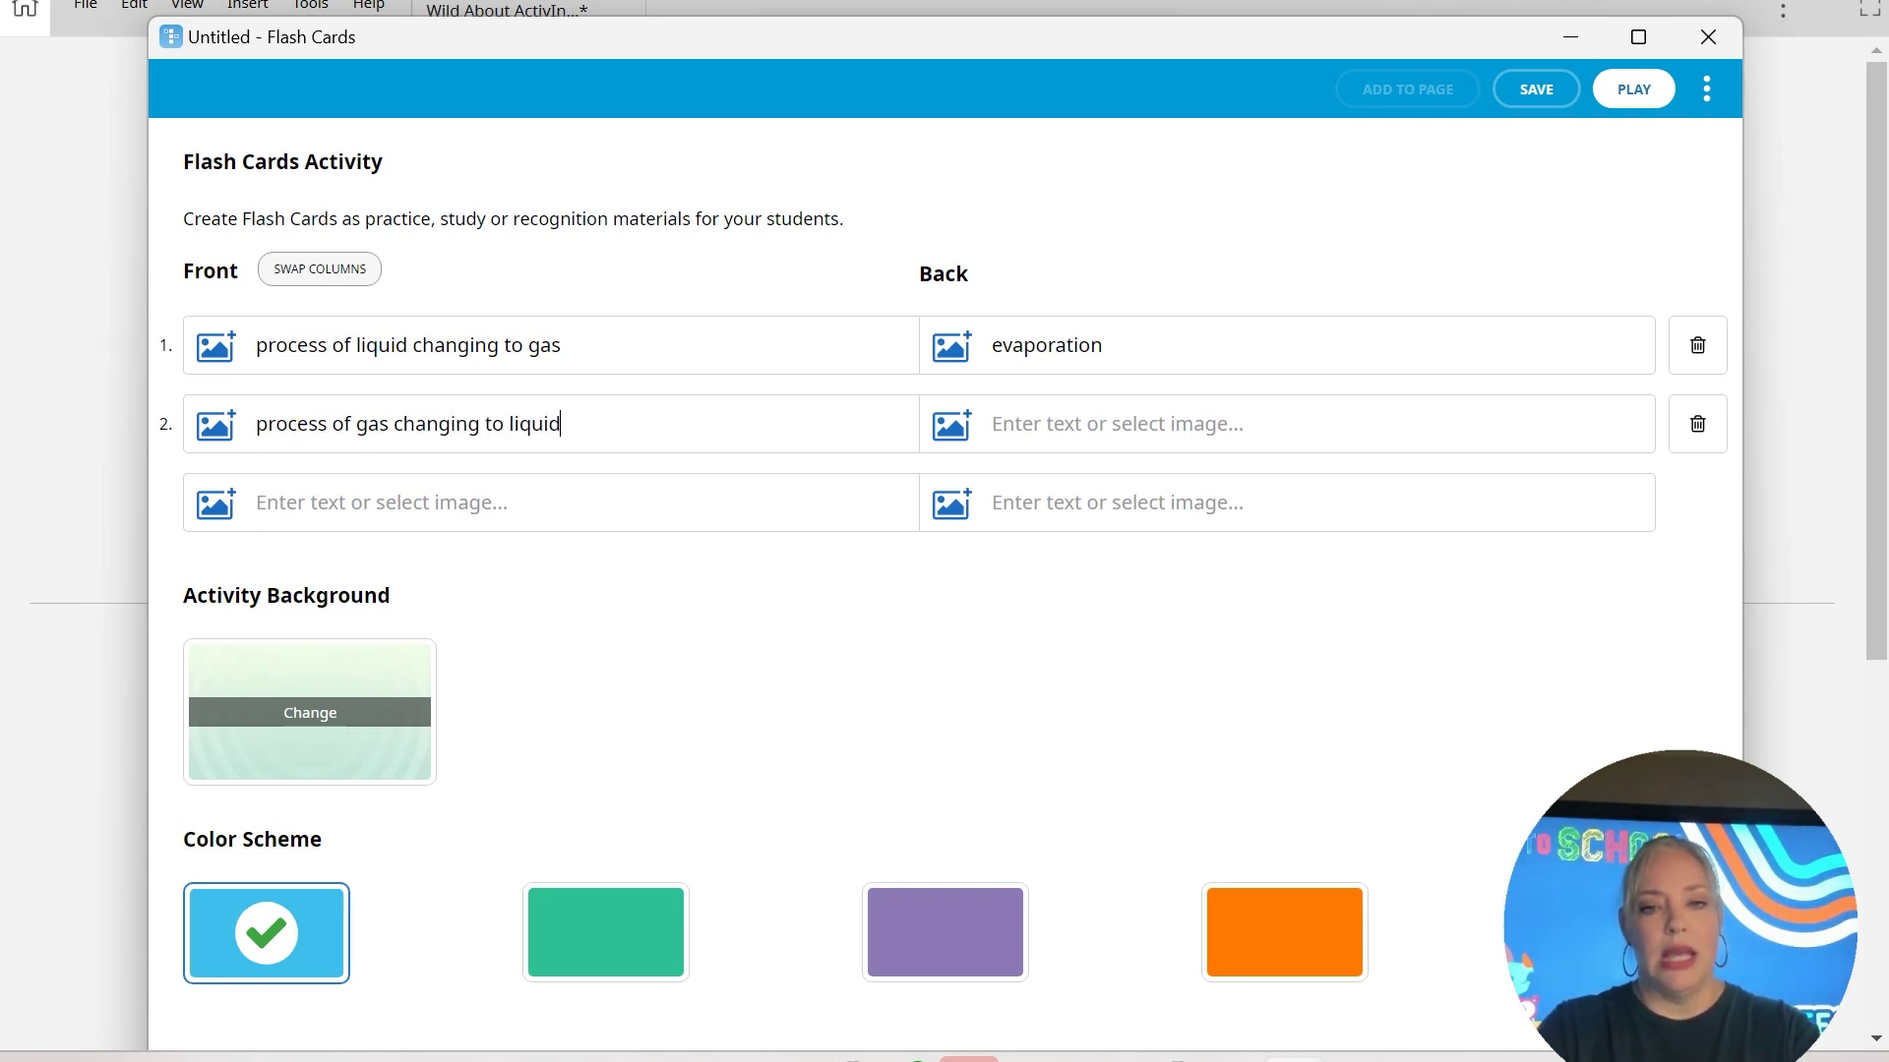
pyautogui.click(992, 424)
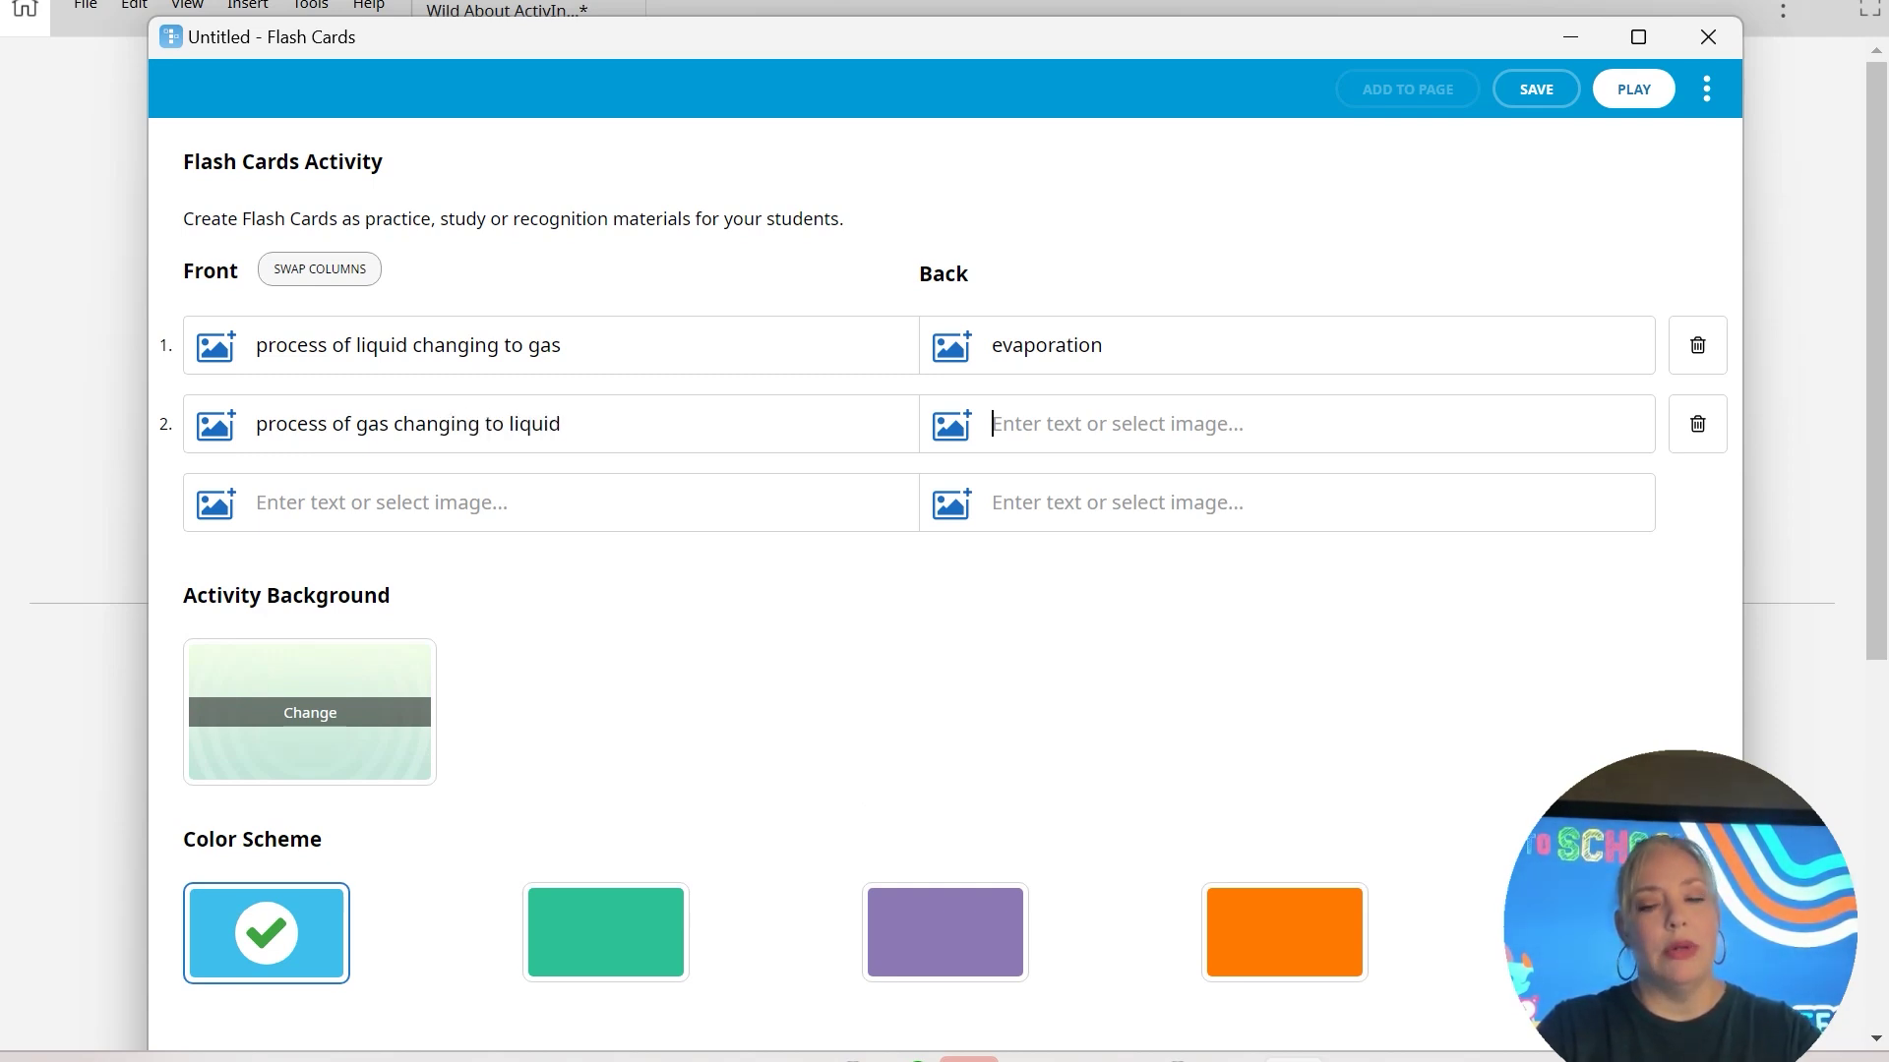
pyautogui.write('condensation')
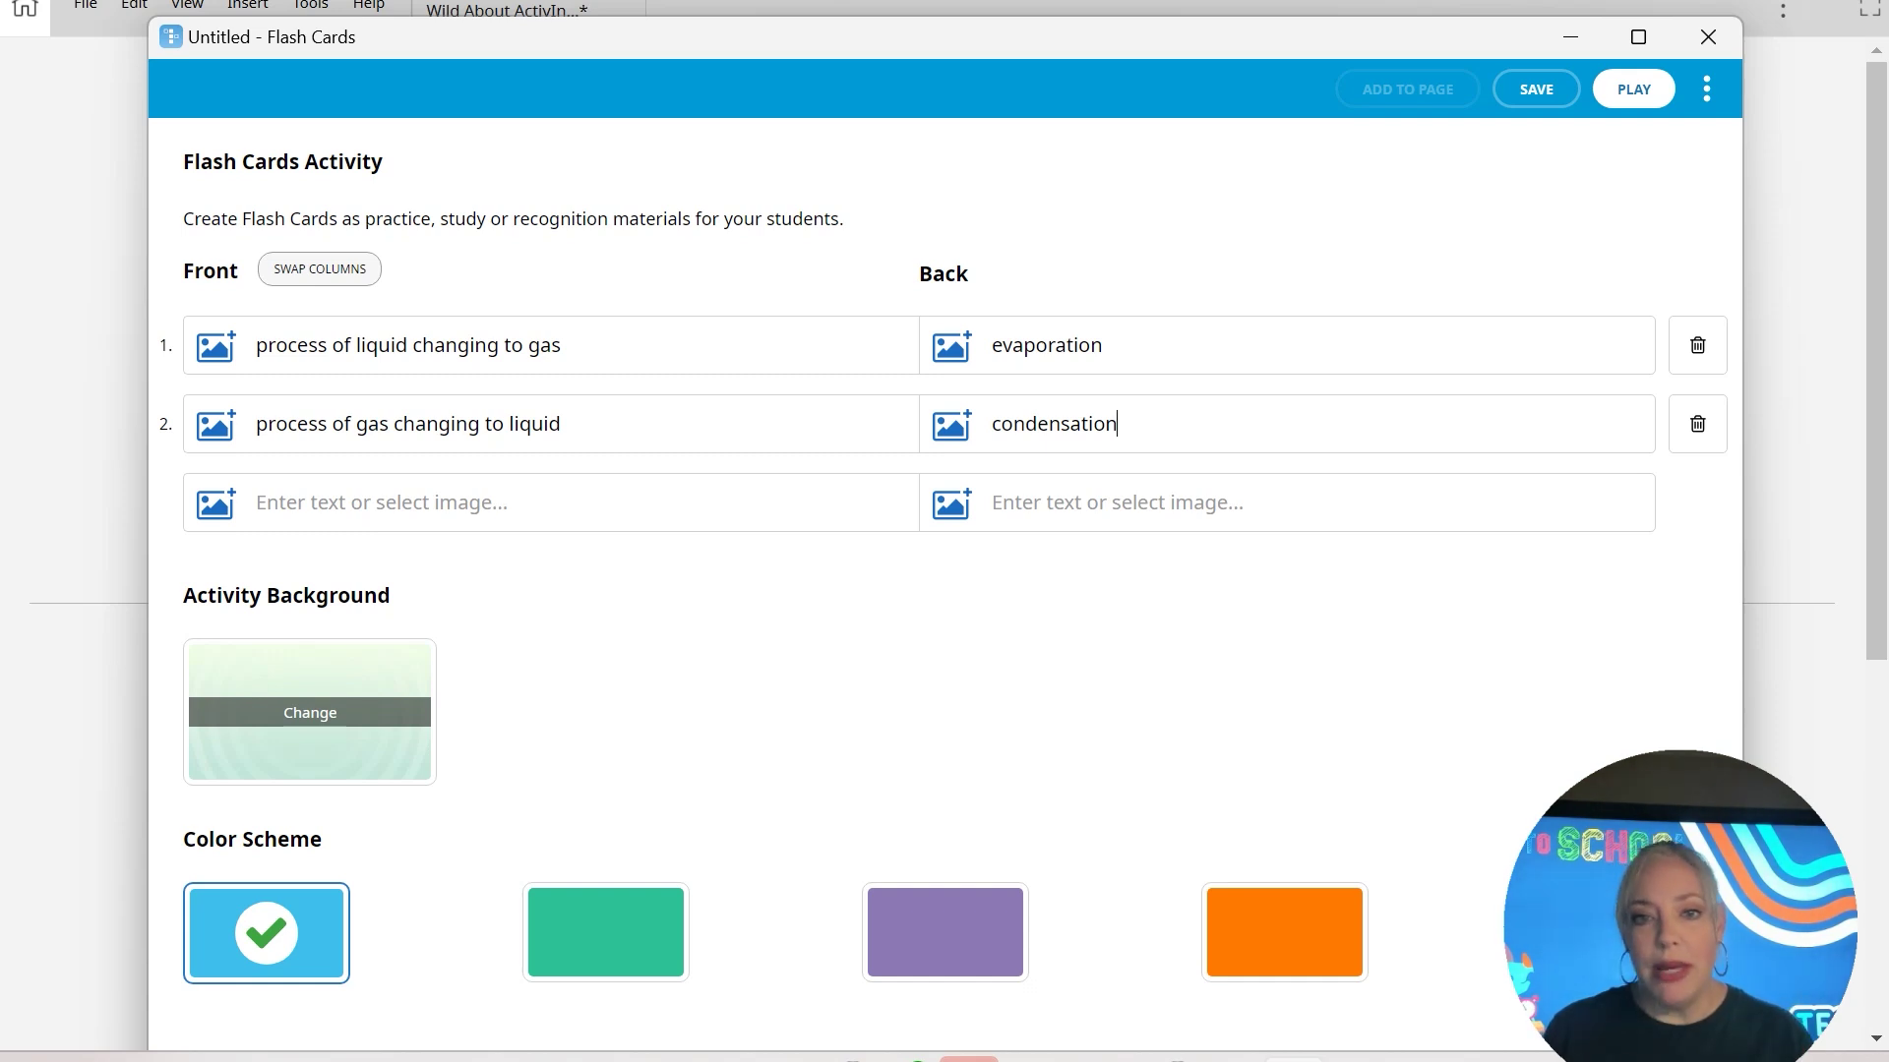
# Look through the image files available for the third card's front, and preview the flash cards in play mode
pyautogui.click(215, 503)
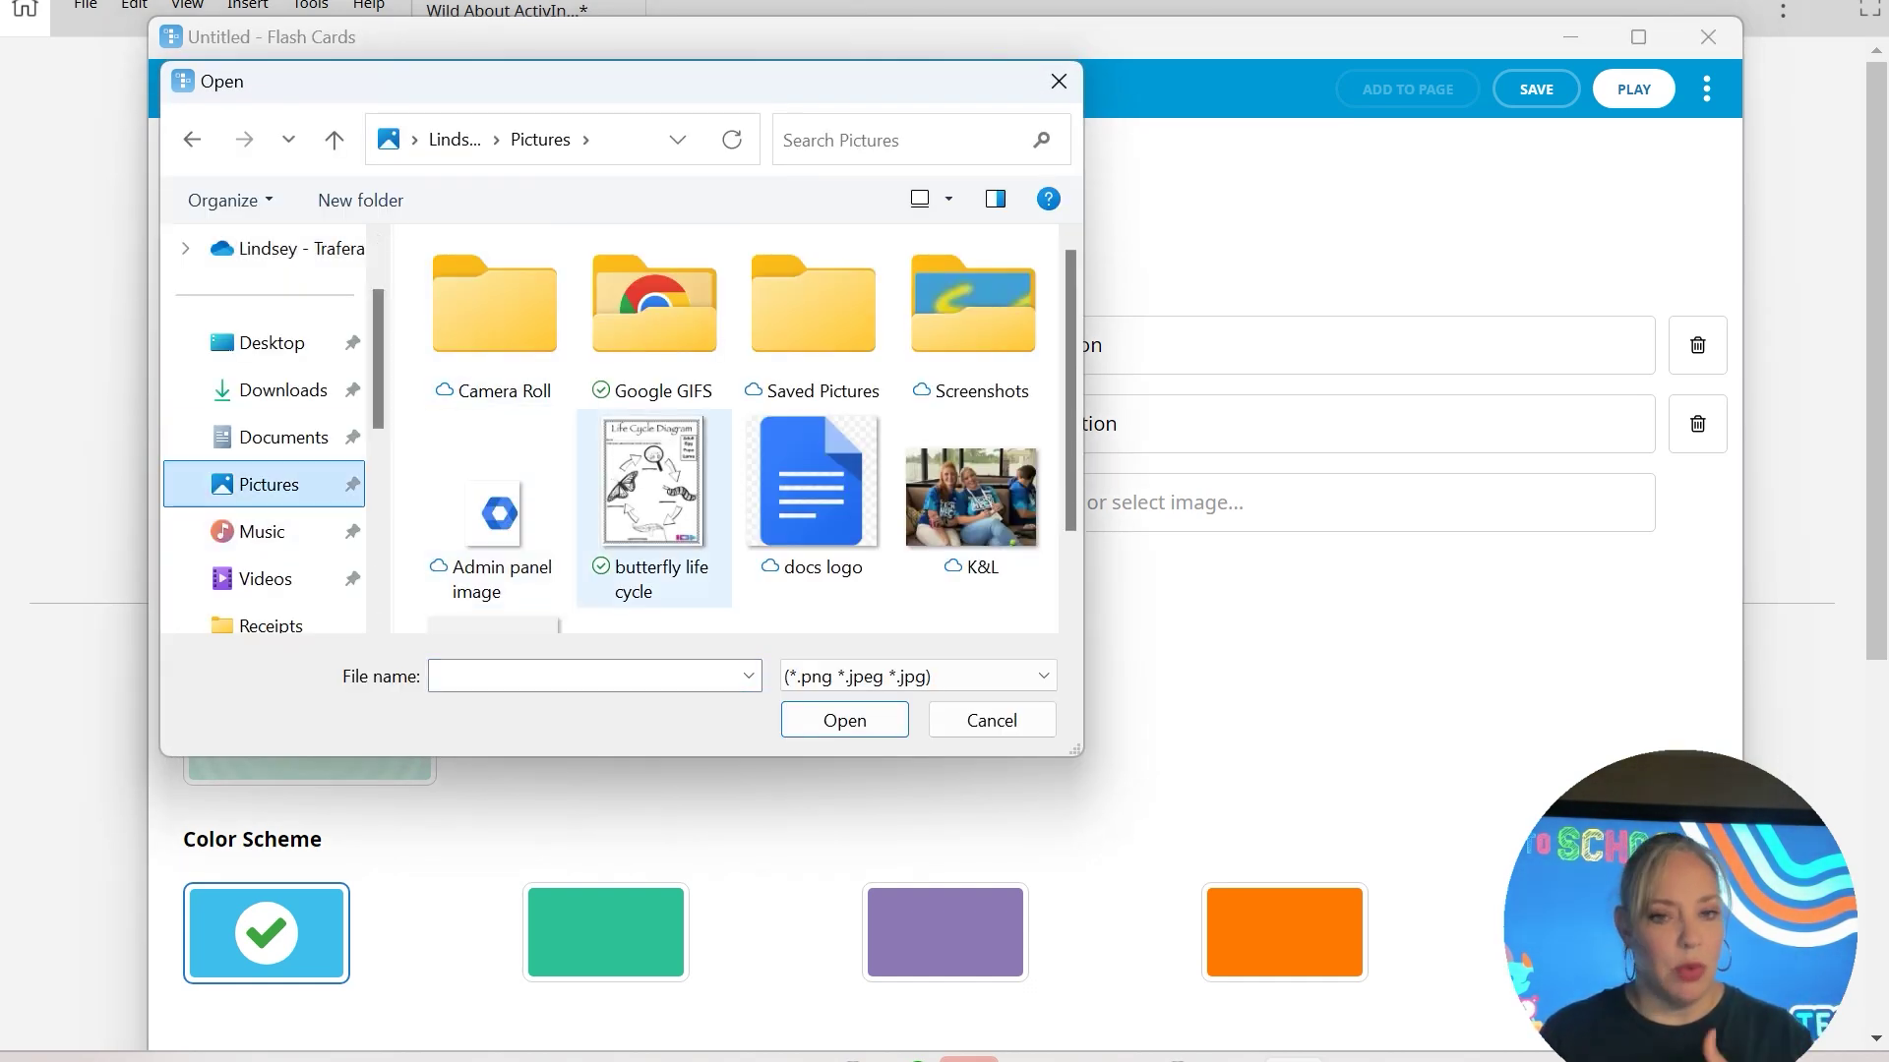
pyautogui.press('Escape')
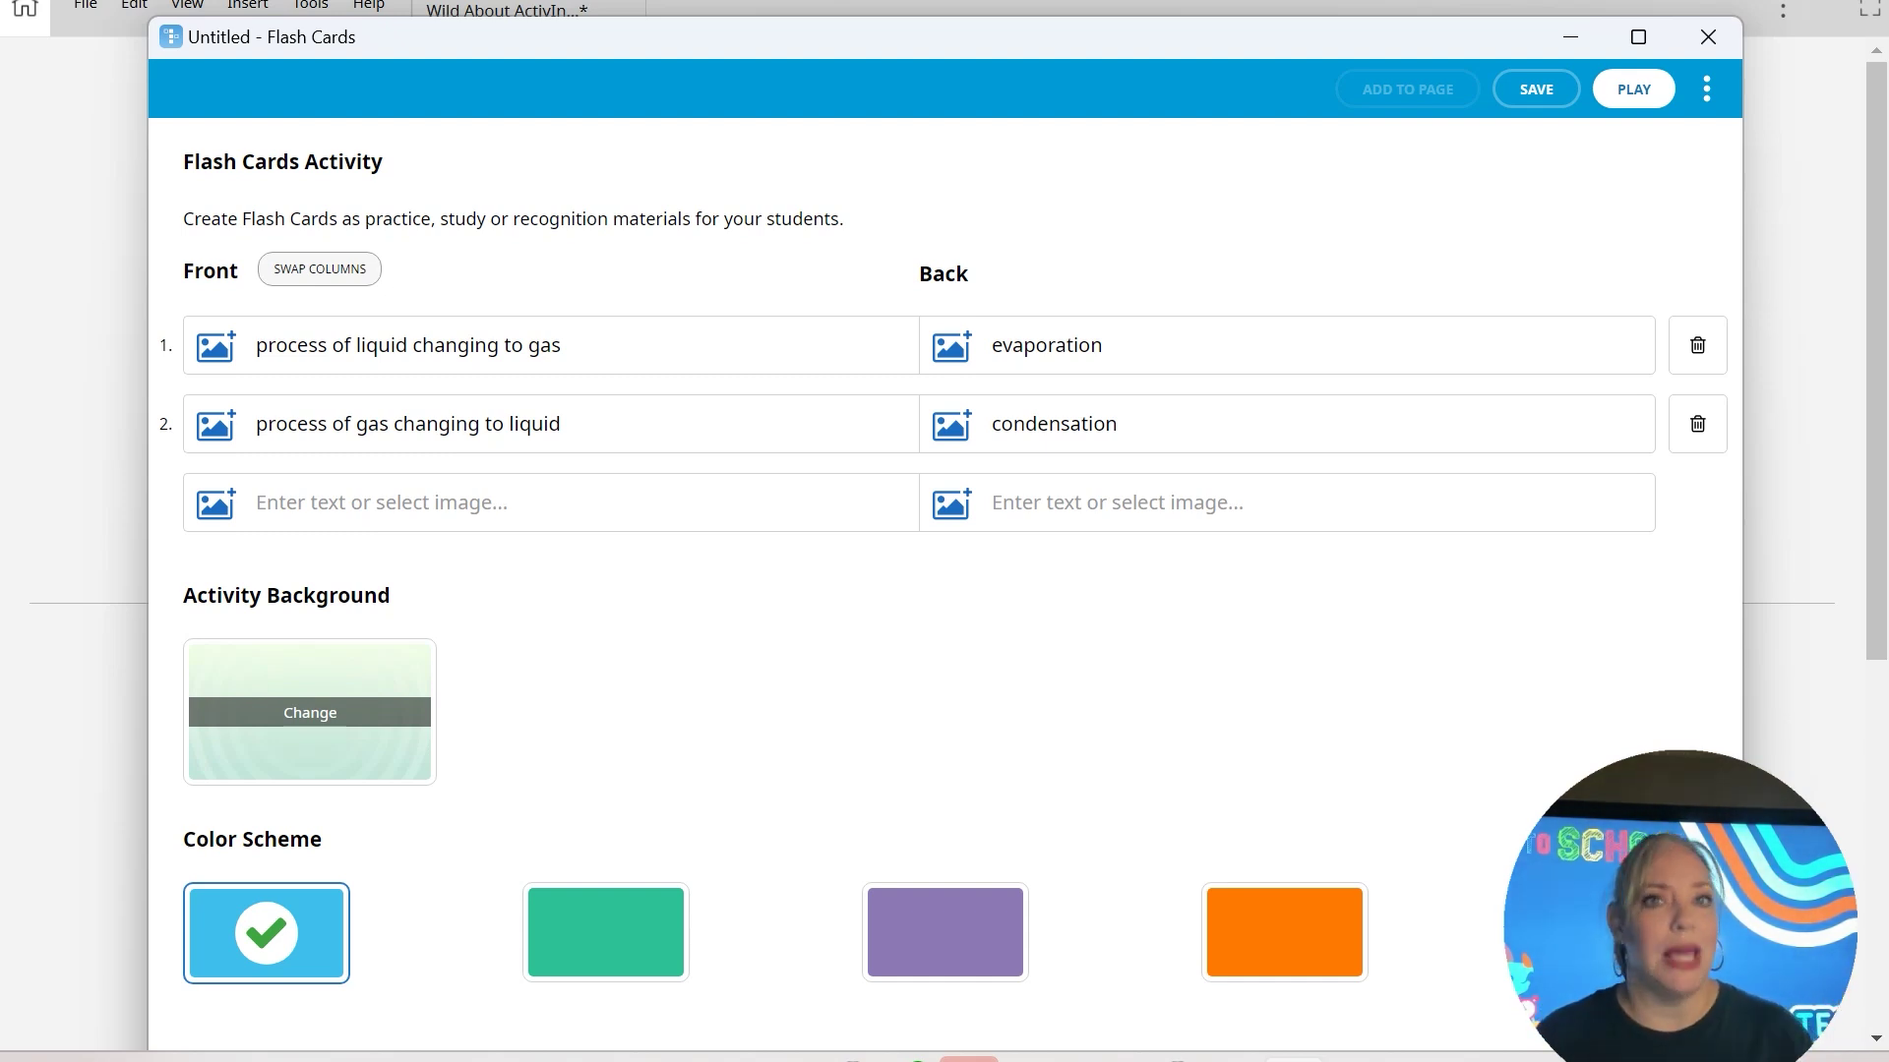
pyautogui.click(1633, 88)
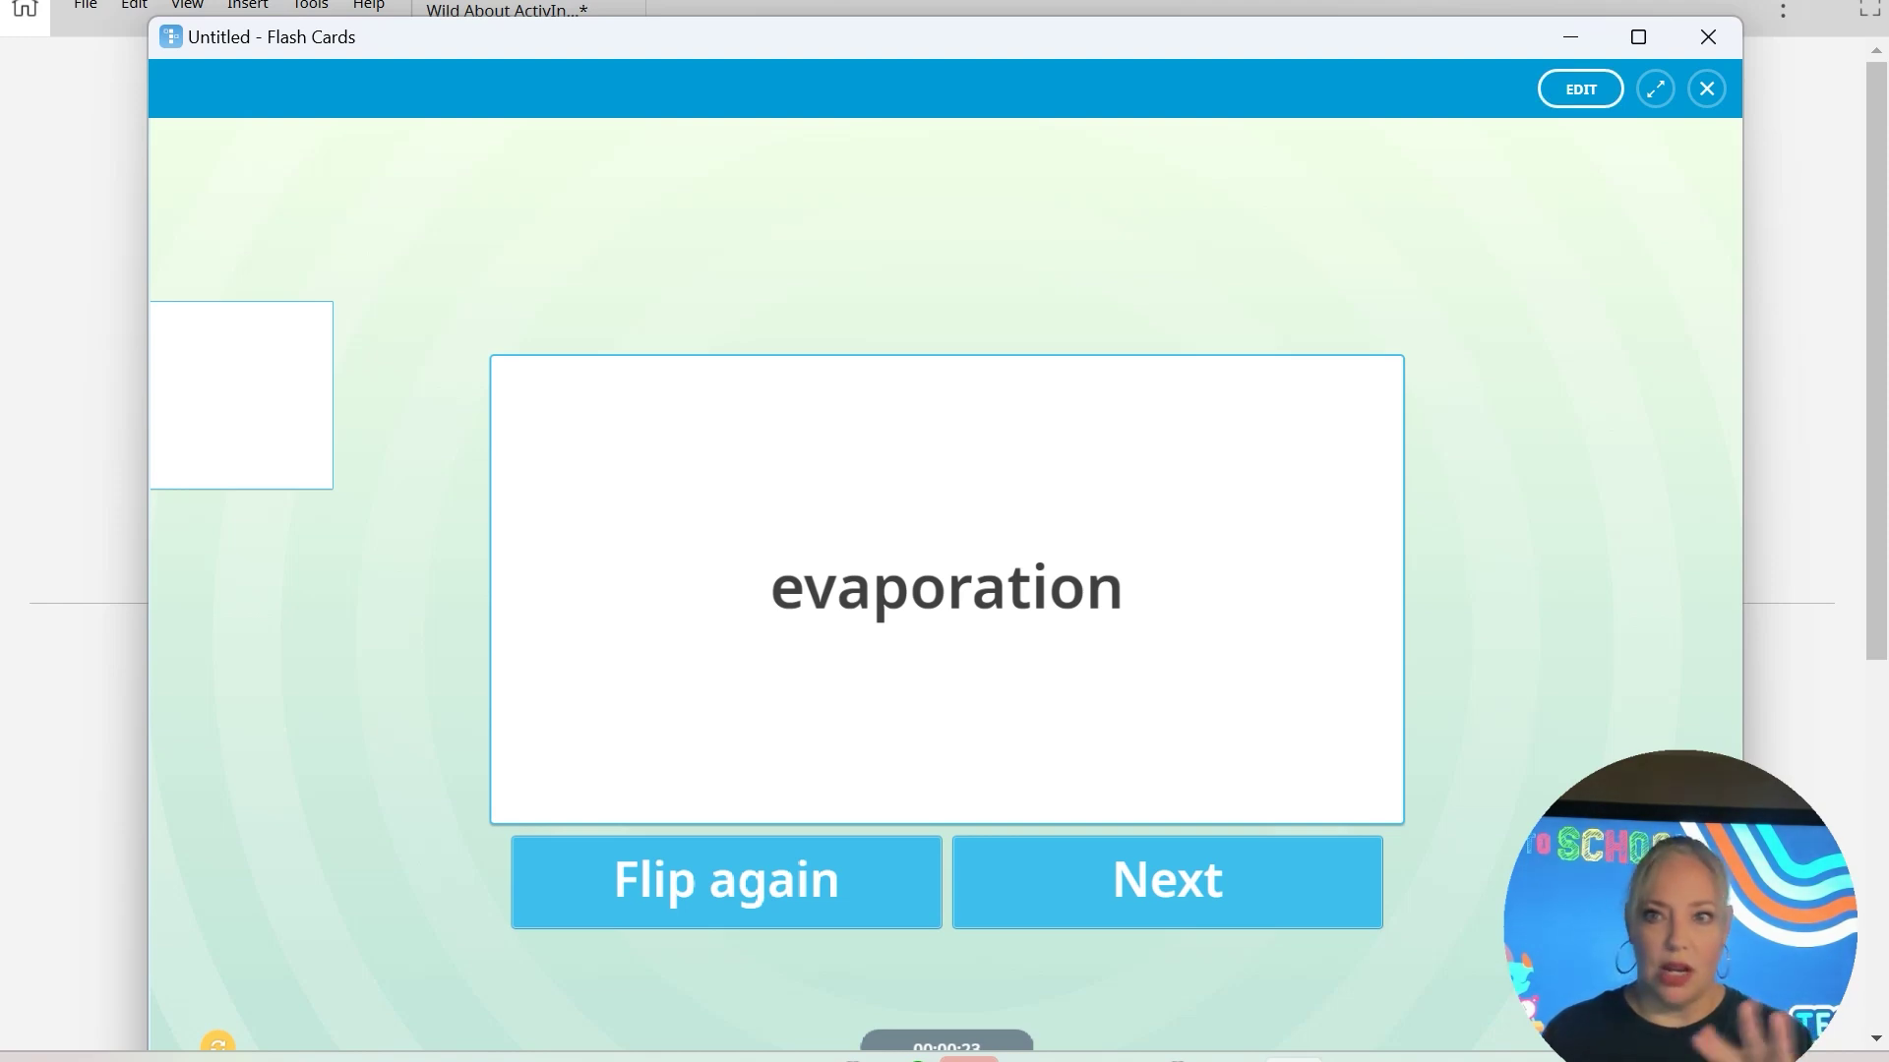
pyautogui.click(1578, 89)
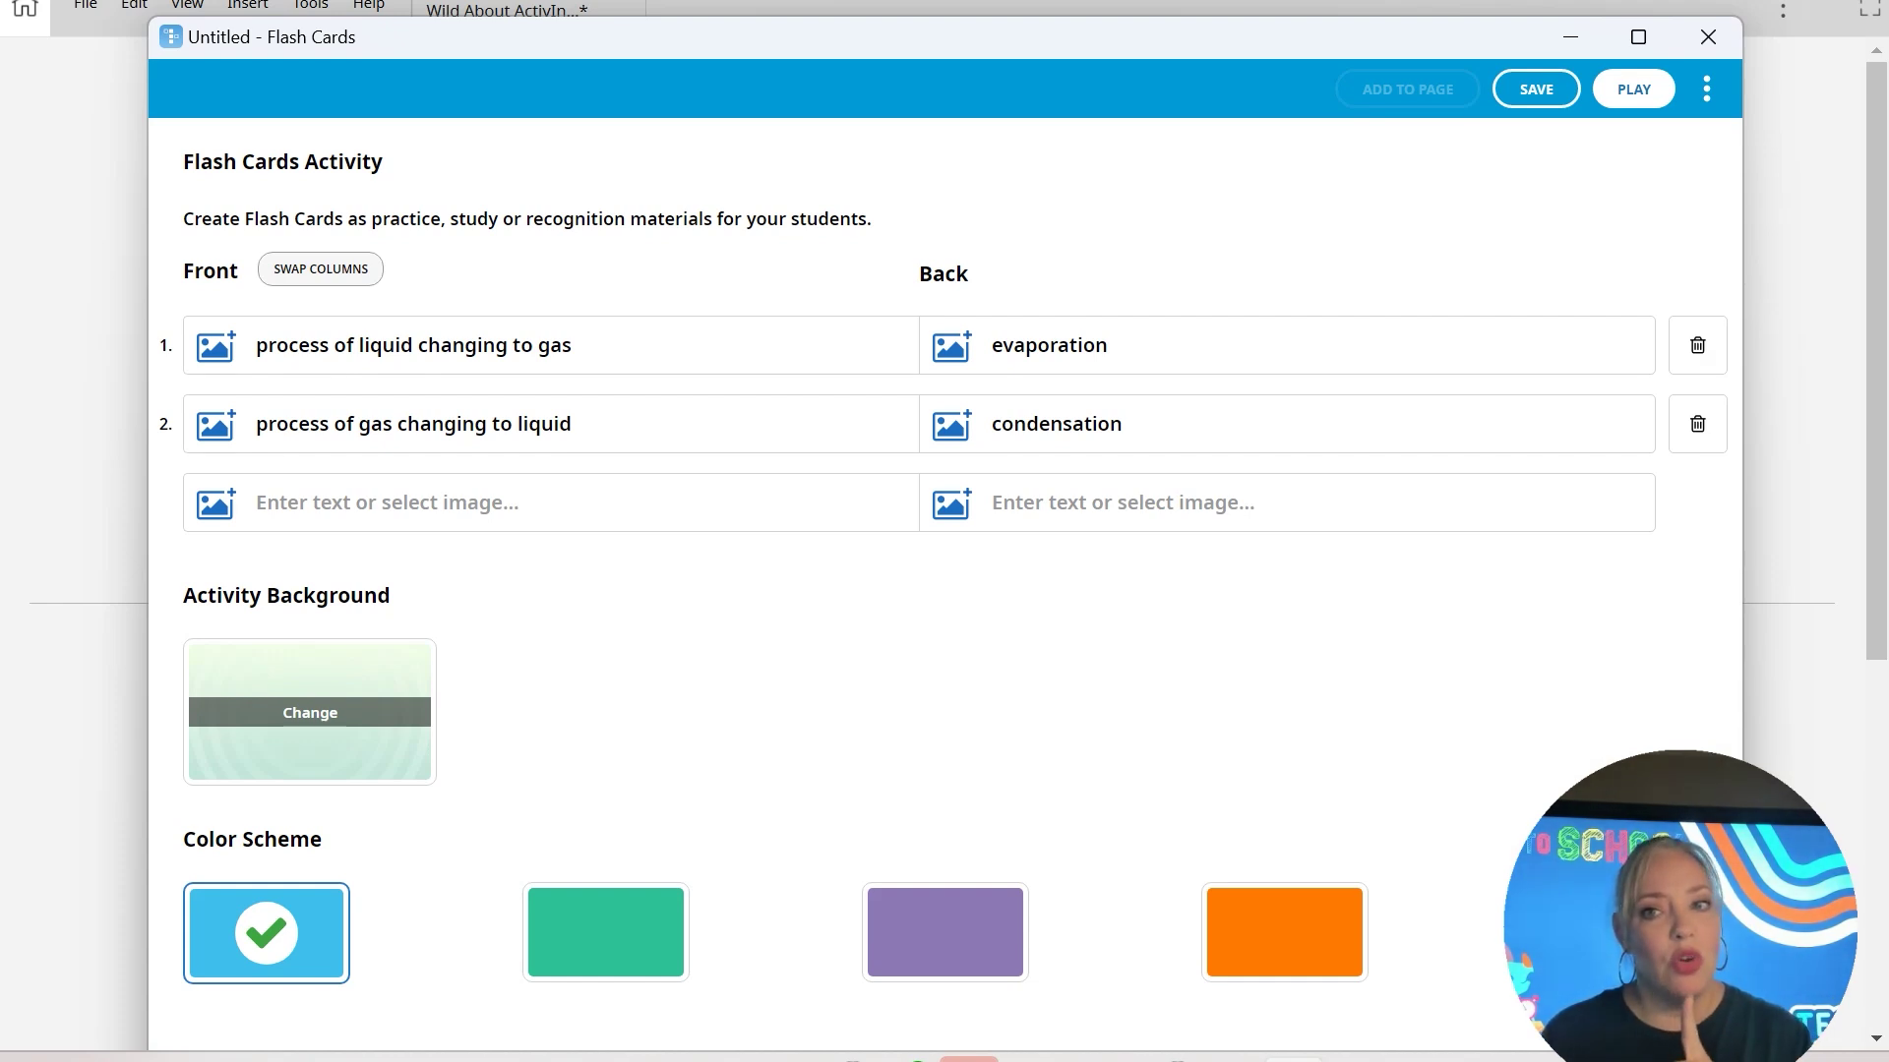
pyautogui.hotkey('ctrl', 's')
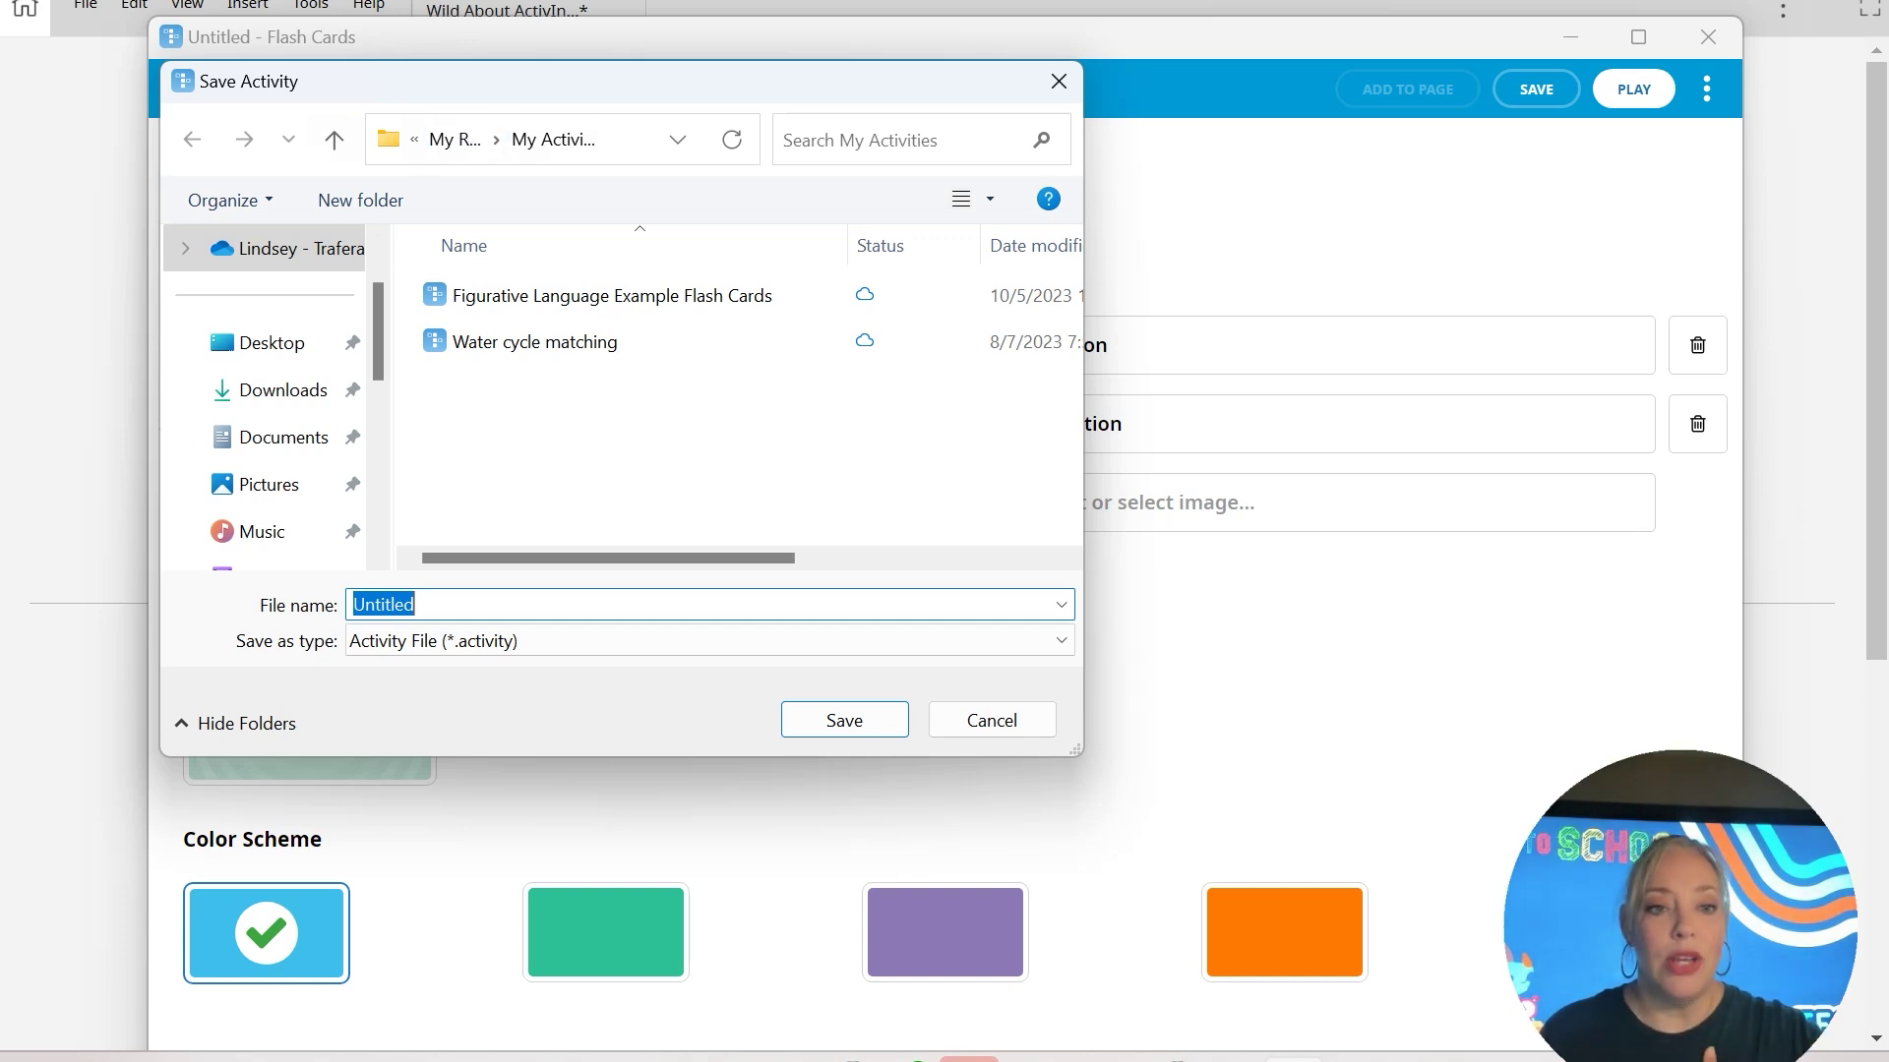
pyautogui.click(282, 437)
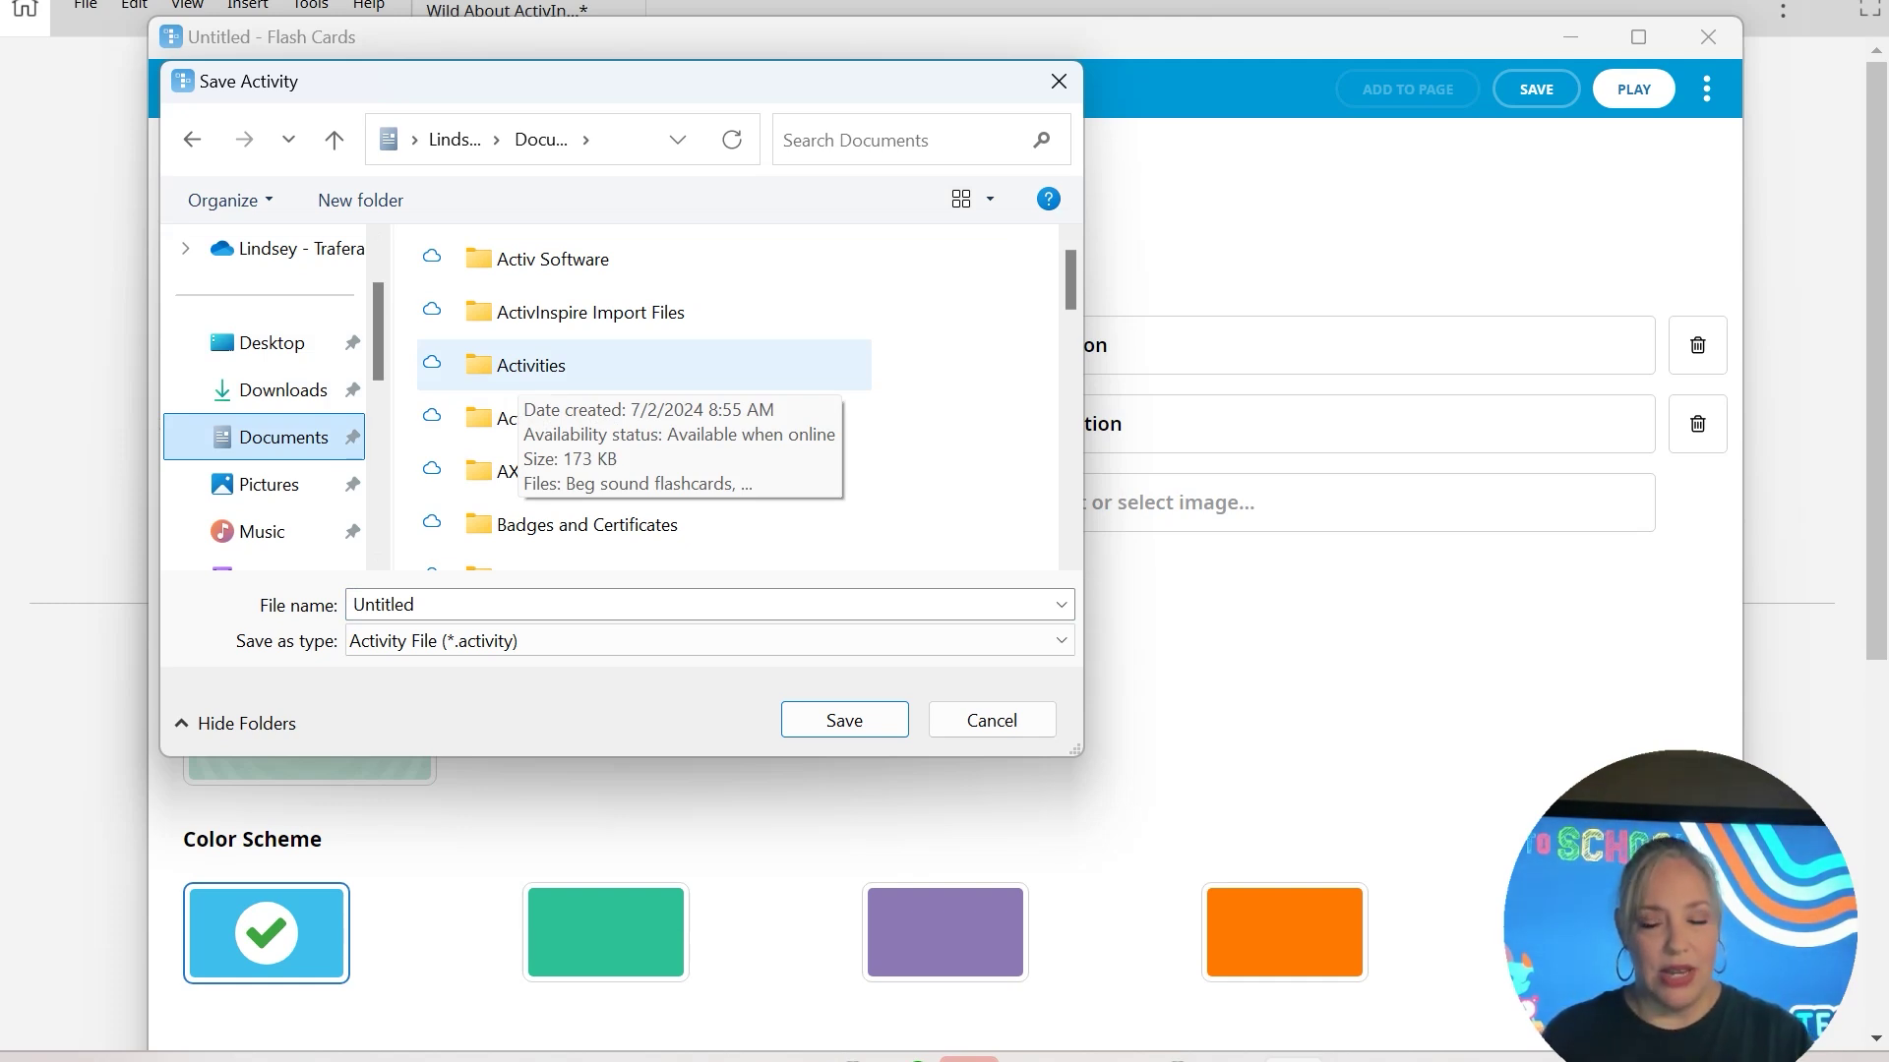
pyautogui.click(991, 720)
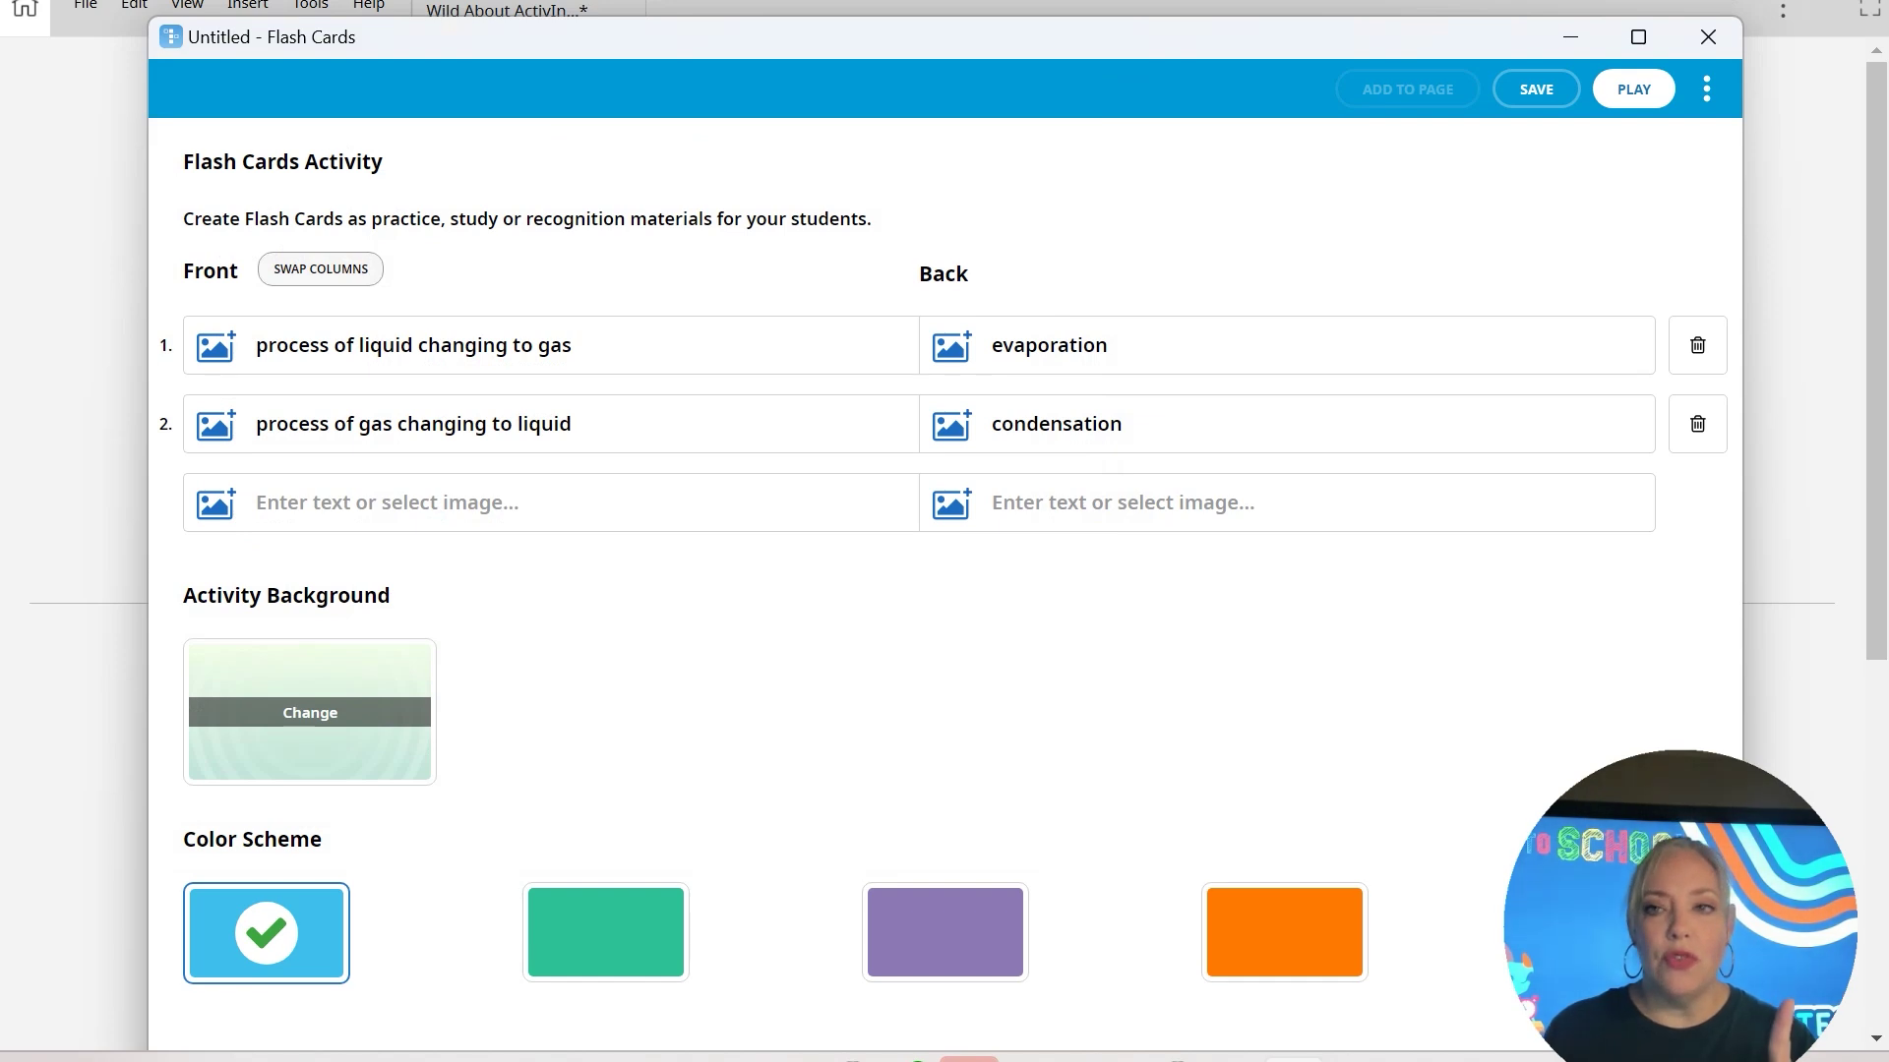
# Convert the Flash Cards activity to the Matching activity type, reusing the same content
pyautogui.click(1707, 89)
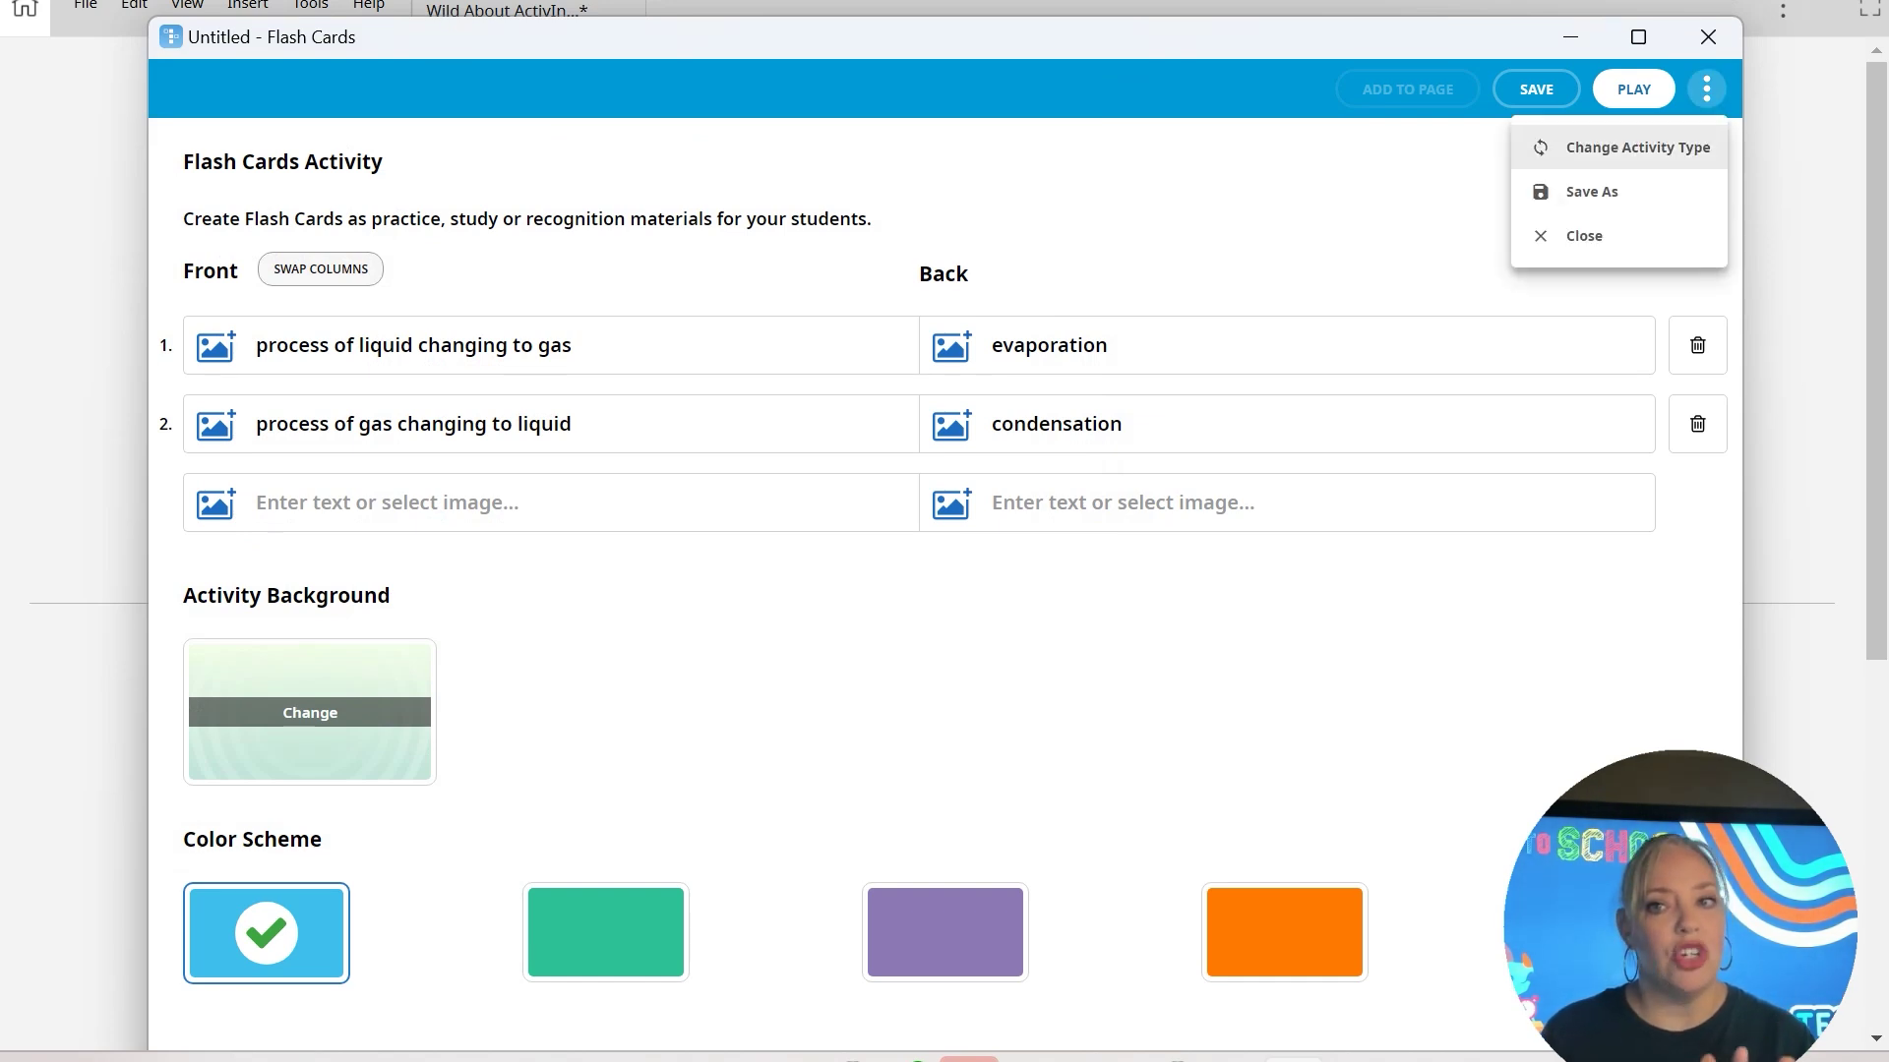
pyautogui.click(1638, 147)
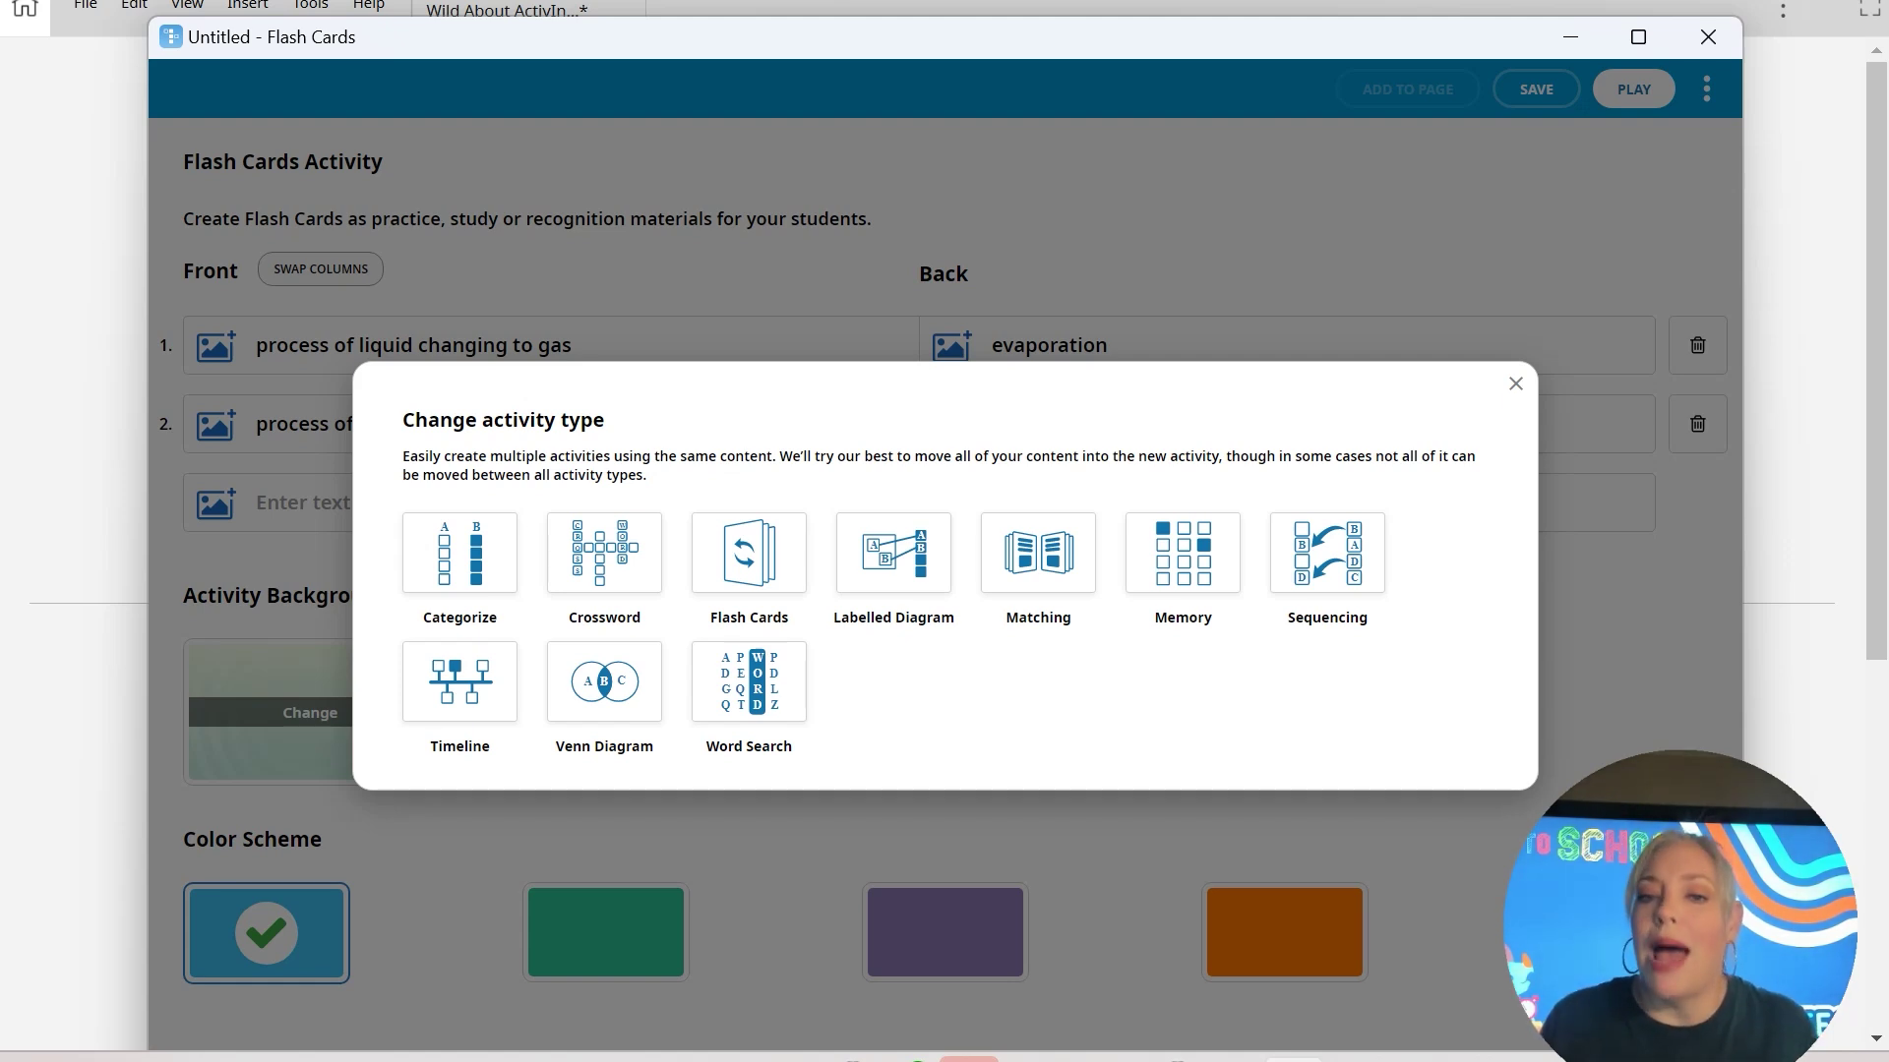
pyautogui.click(1038, 553)
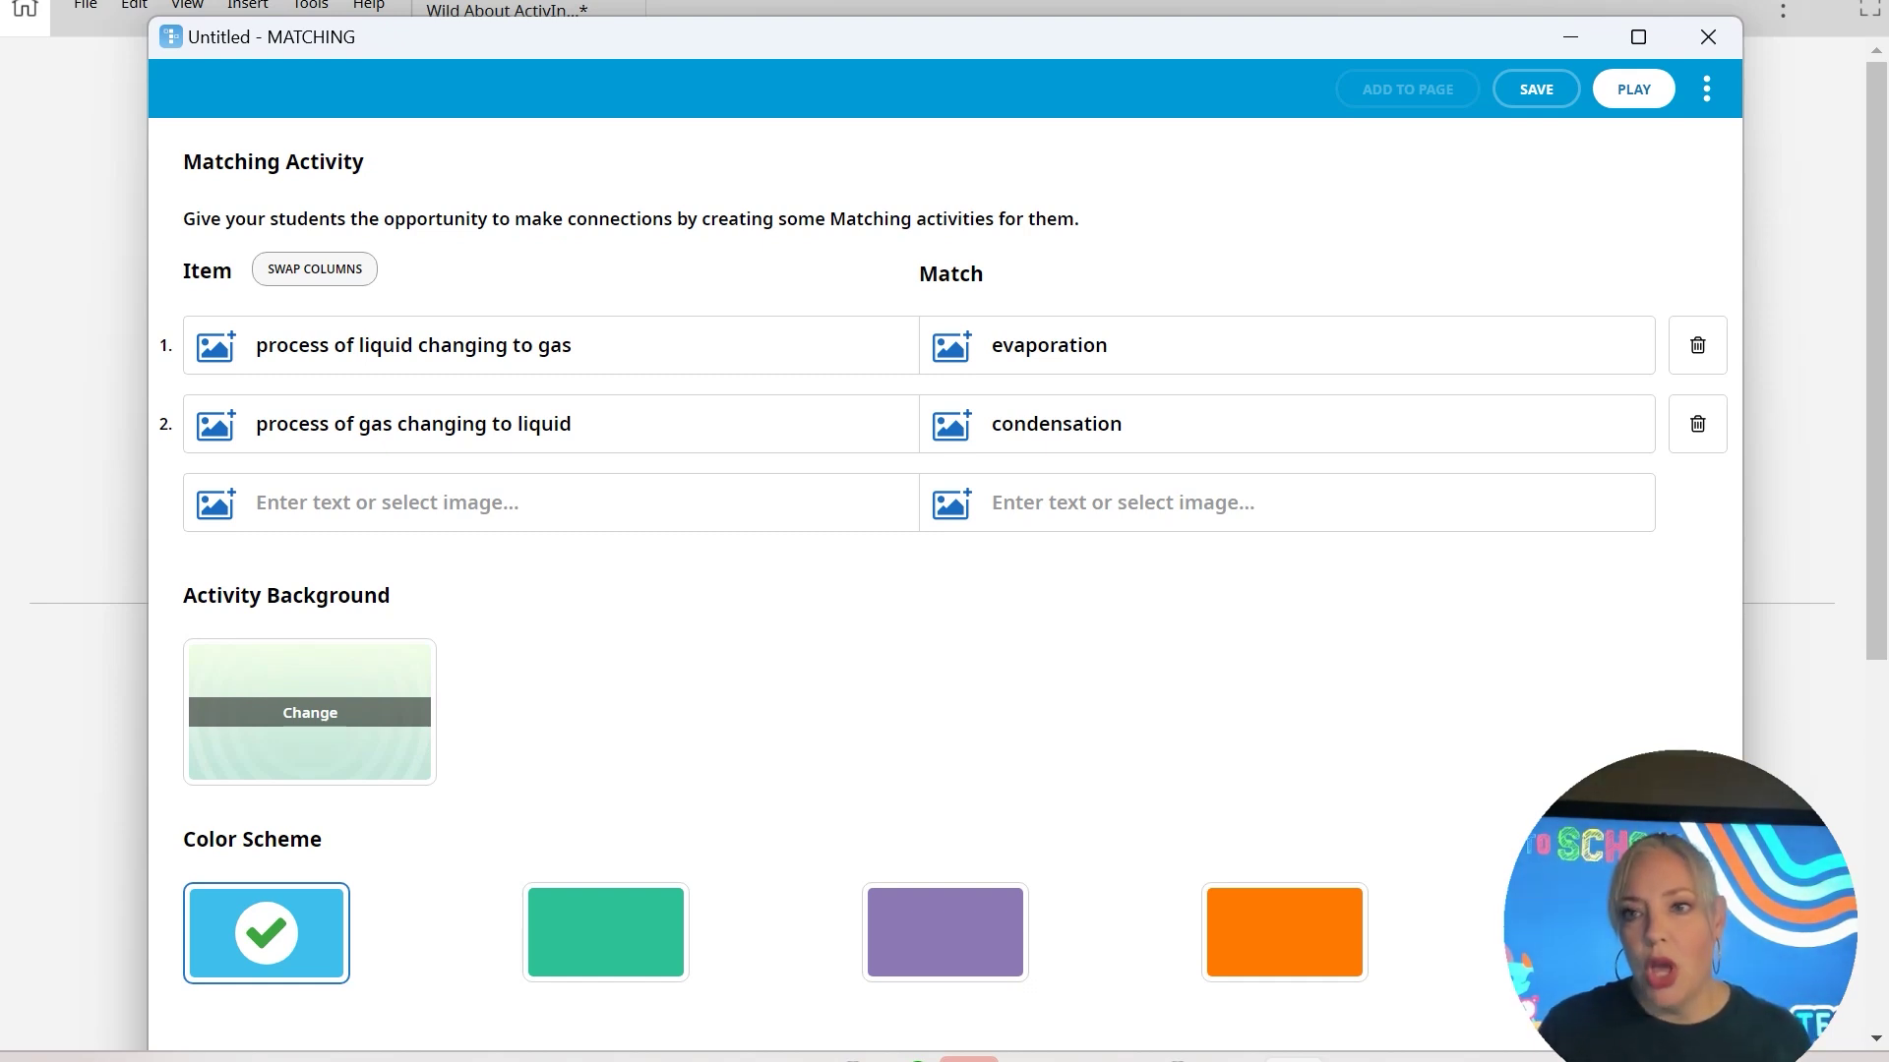
pyautogui.click(1707, 89)
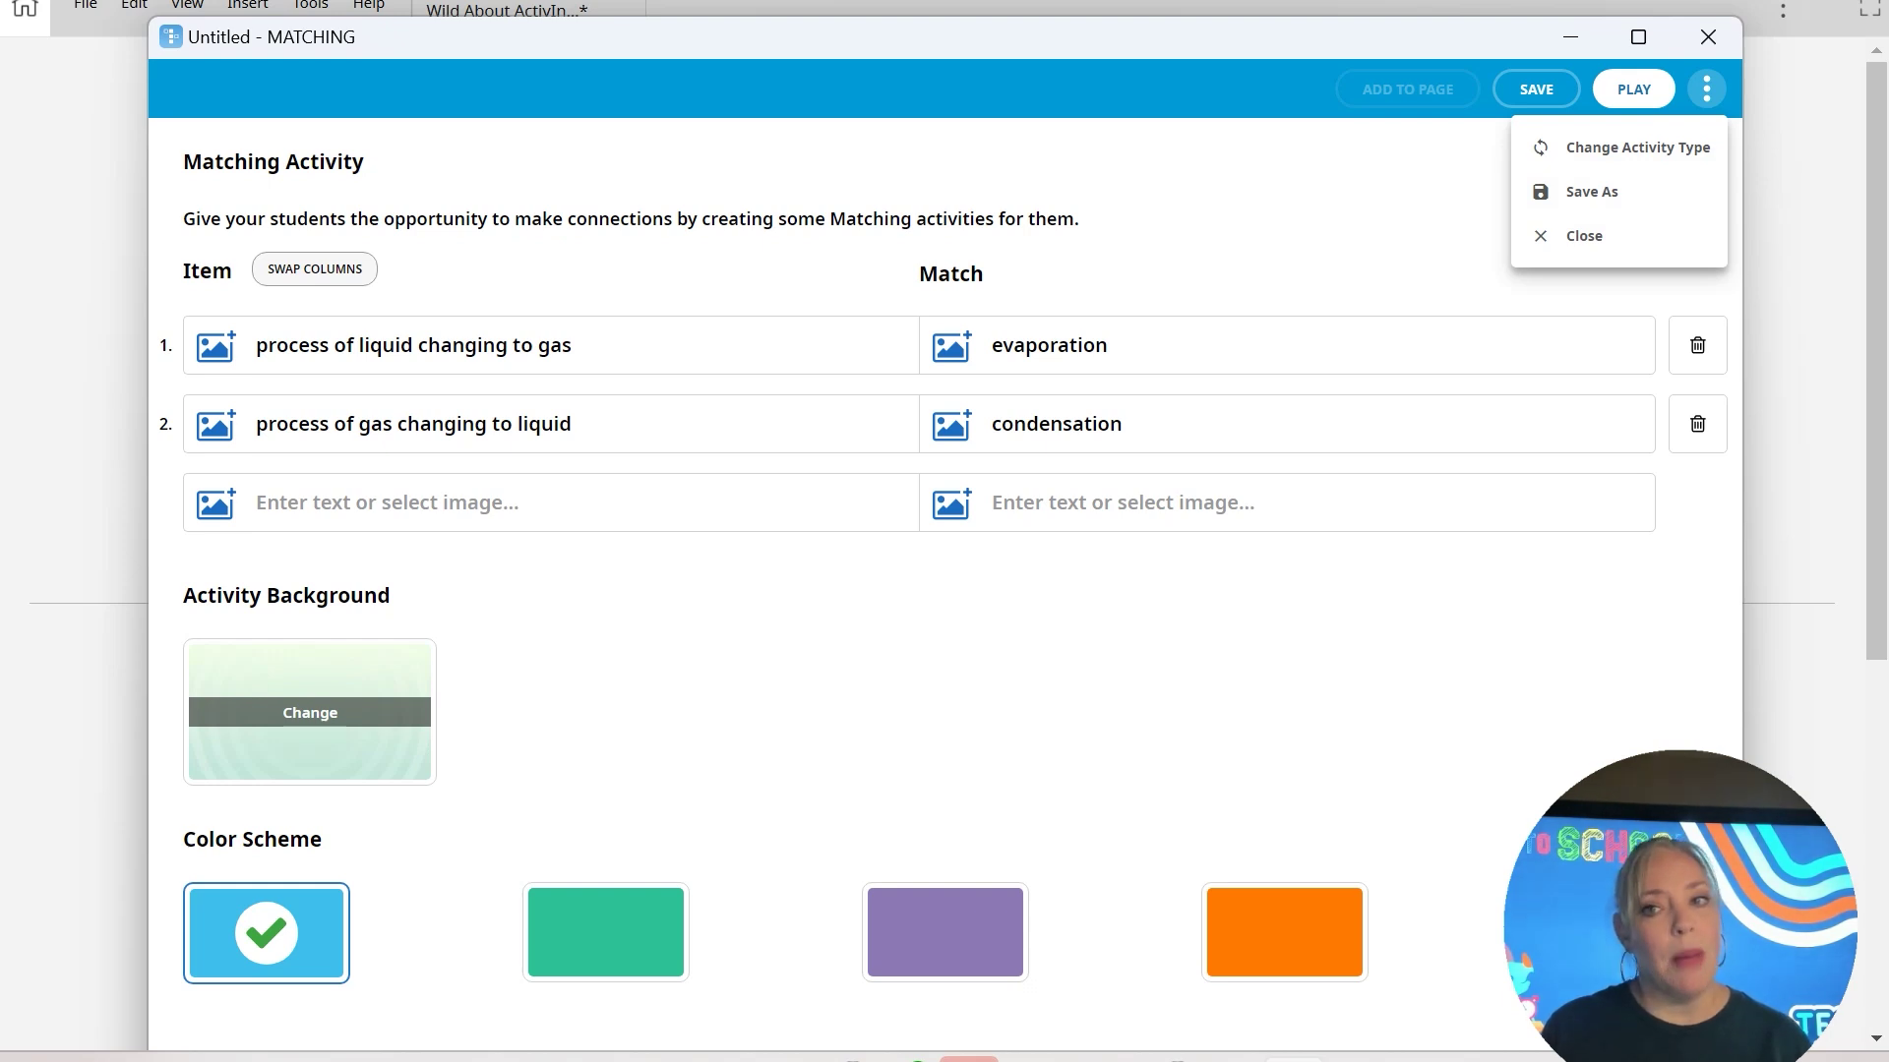
pyautogui.press('Escape')
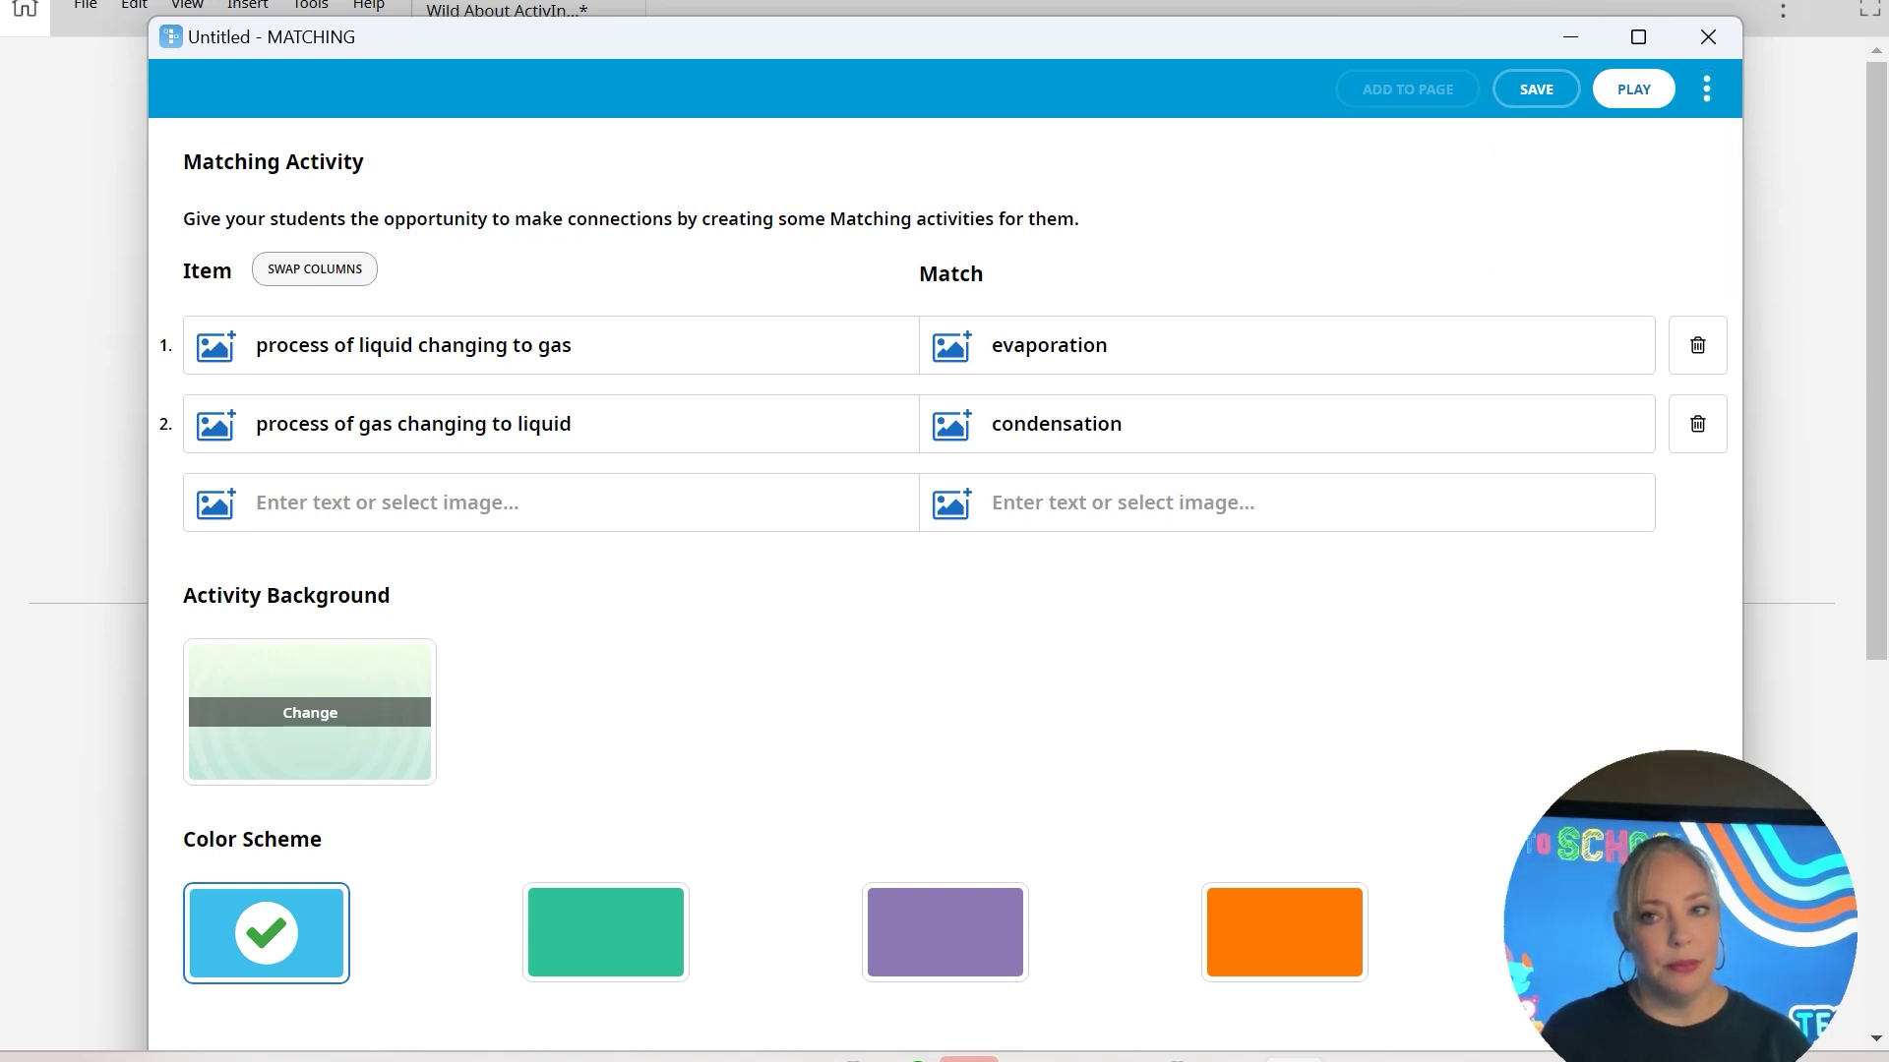
# Test the Matching game by trying condensation for liquid to gas, matching both terms to their correct processes, and return to editing
pyautogui.click(1632, 89)
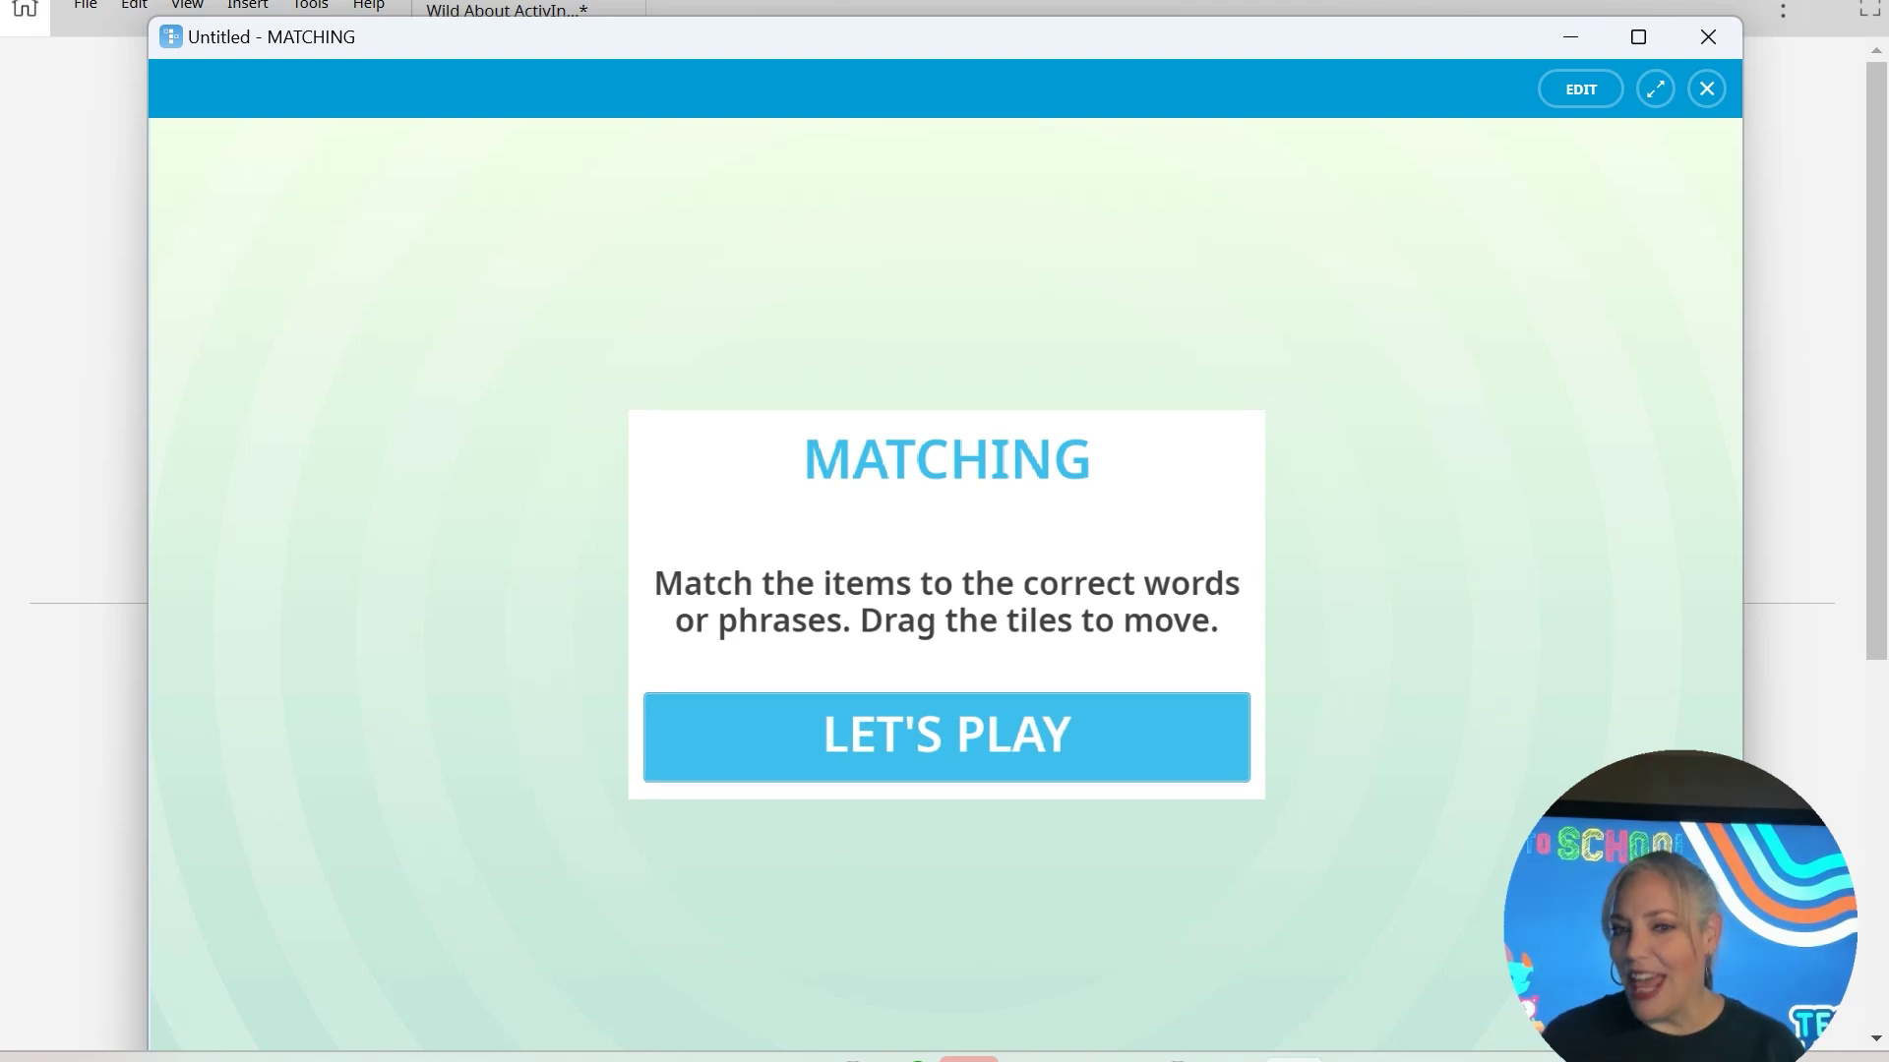
pyautogui.click(945, 735)
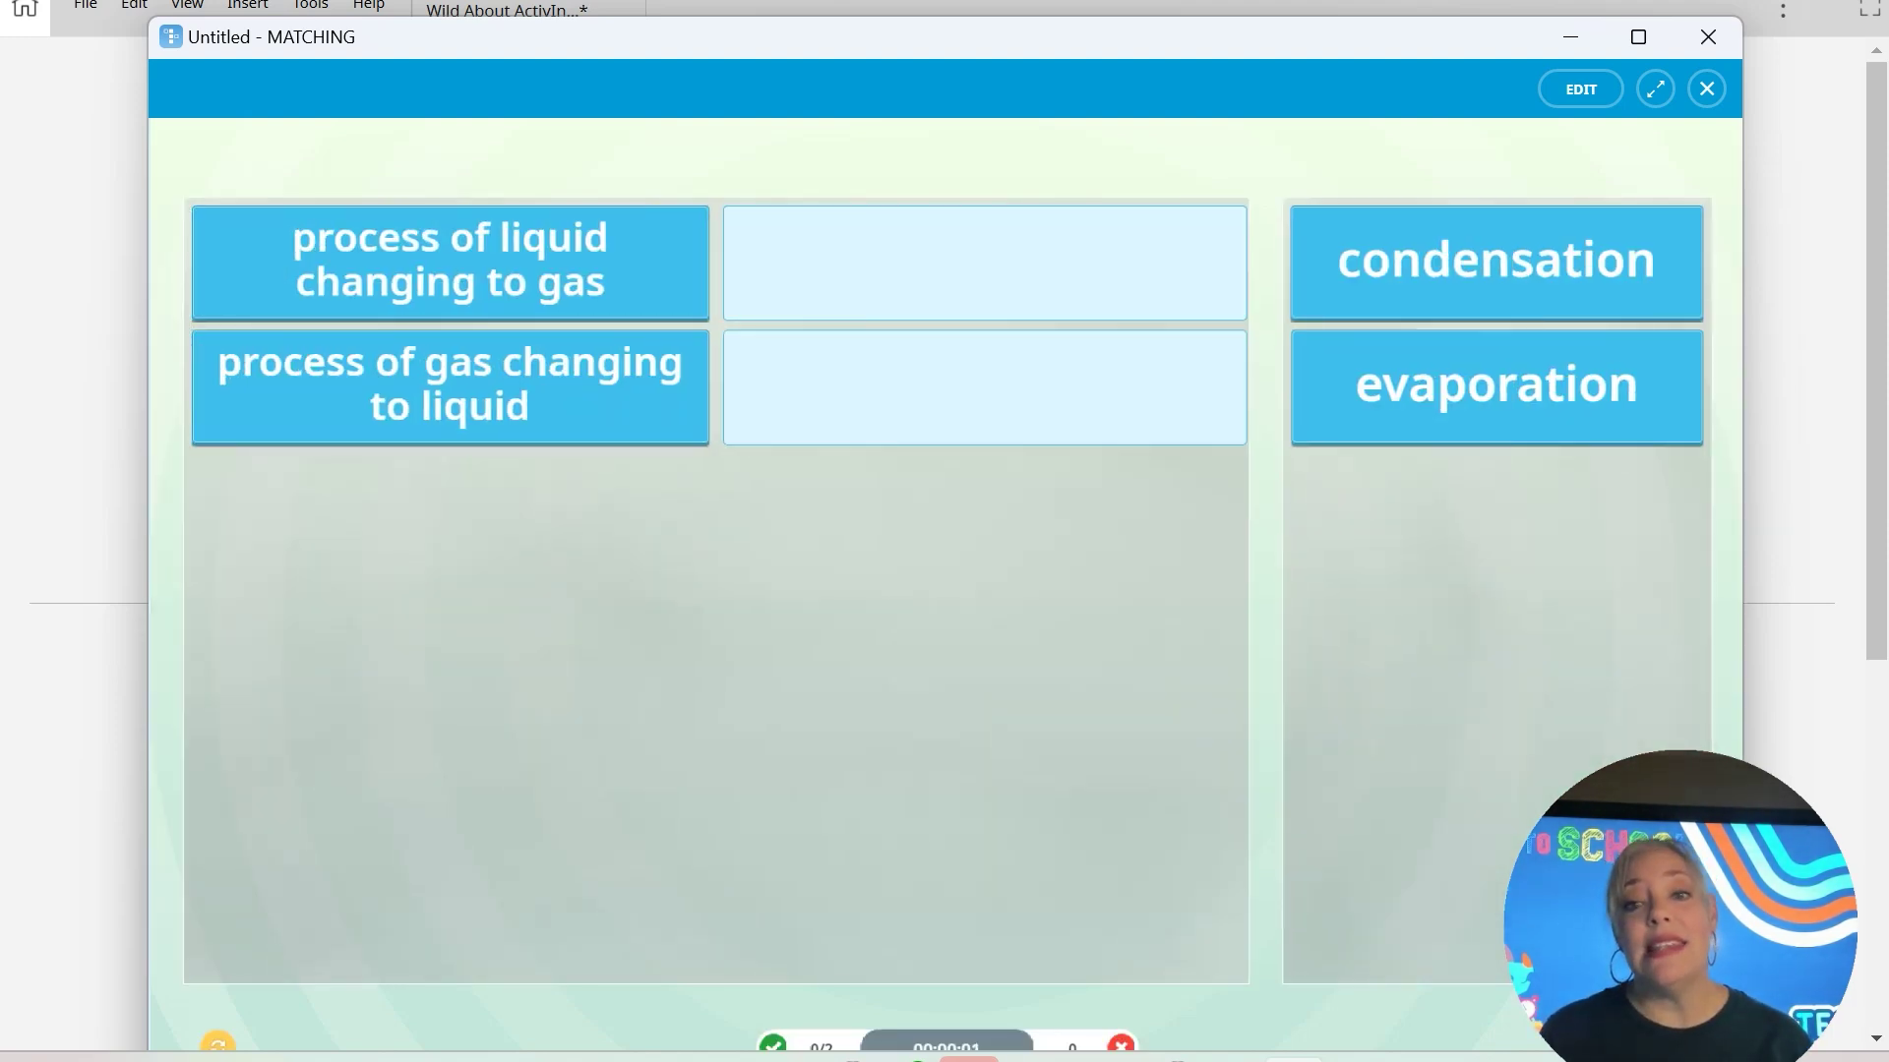
pyautogui.moveTo(1496, 262)
pyautogui.mouseDown()
pyautogui.moveTo(1072, 306)
pyautogui.moveTo(1525, 268)
pyautogui.mouseUp()
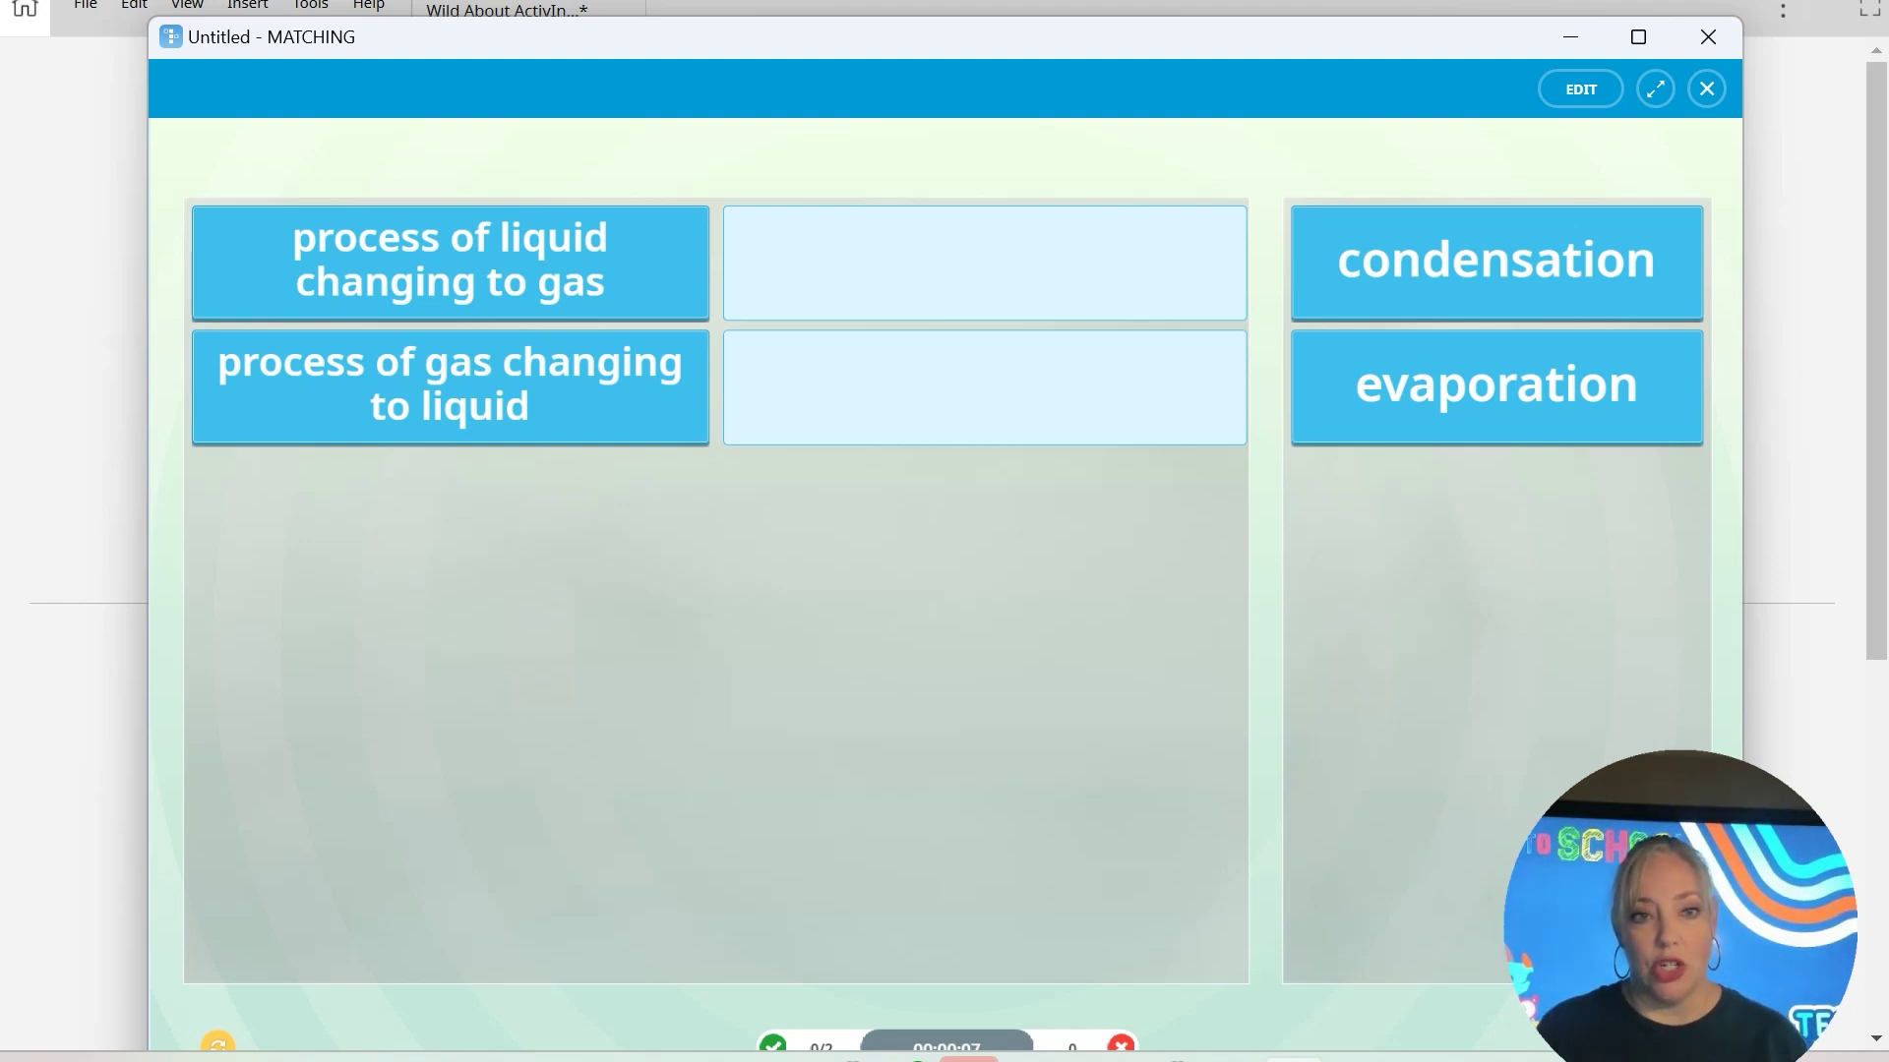
pyautogui.moveTo(1497, 262); pyautogui.dragTo(931, 256)
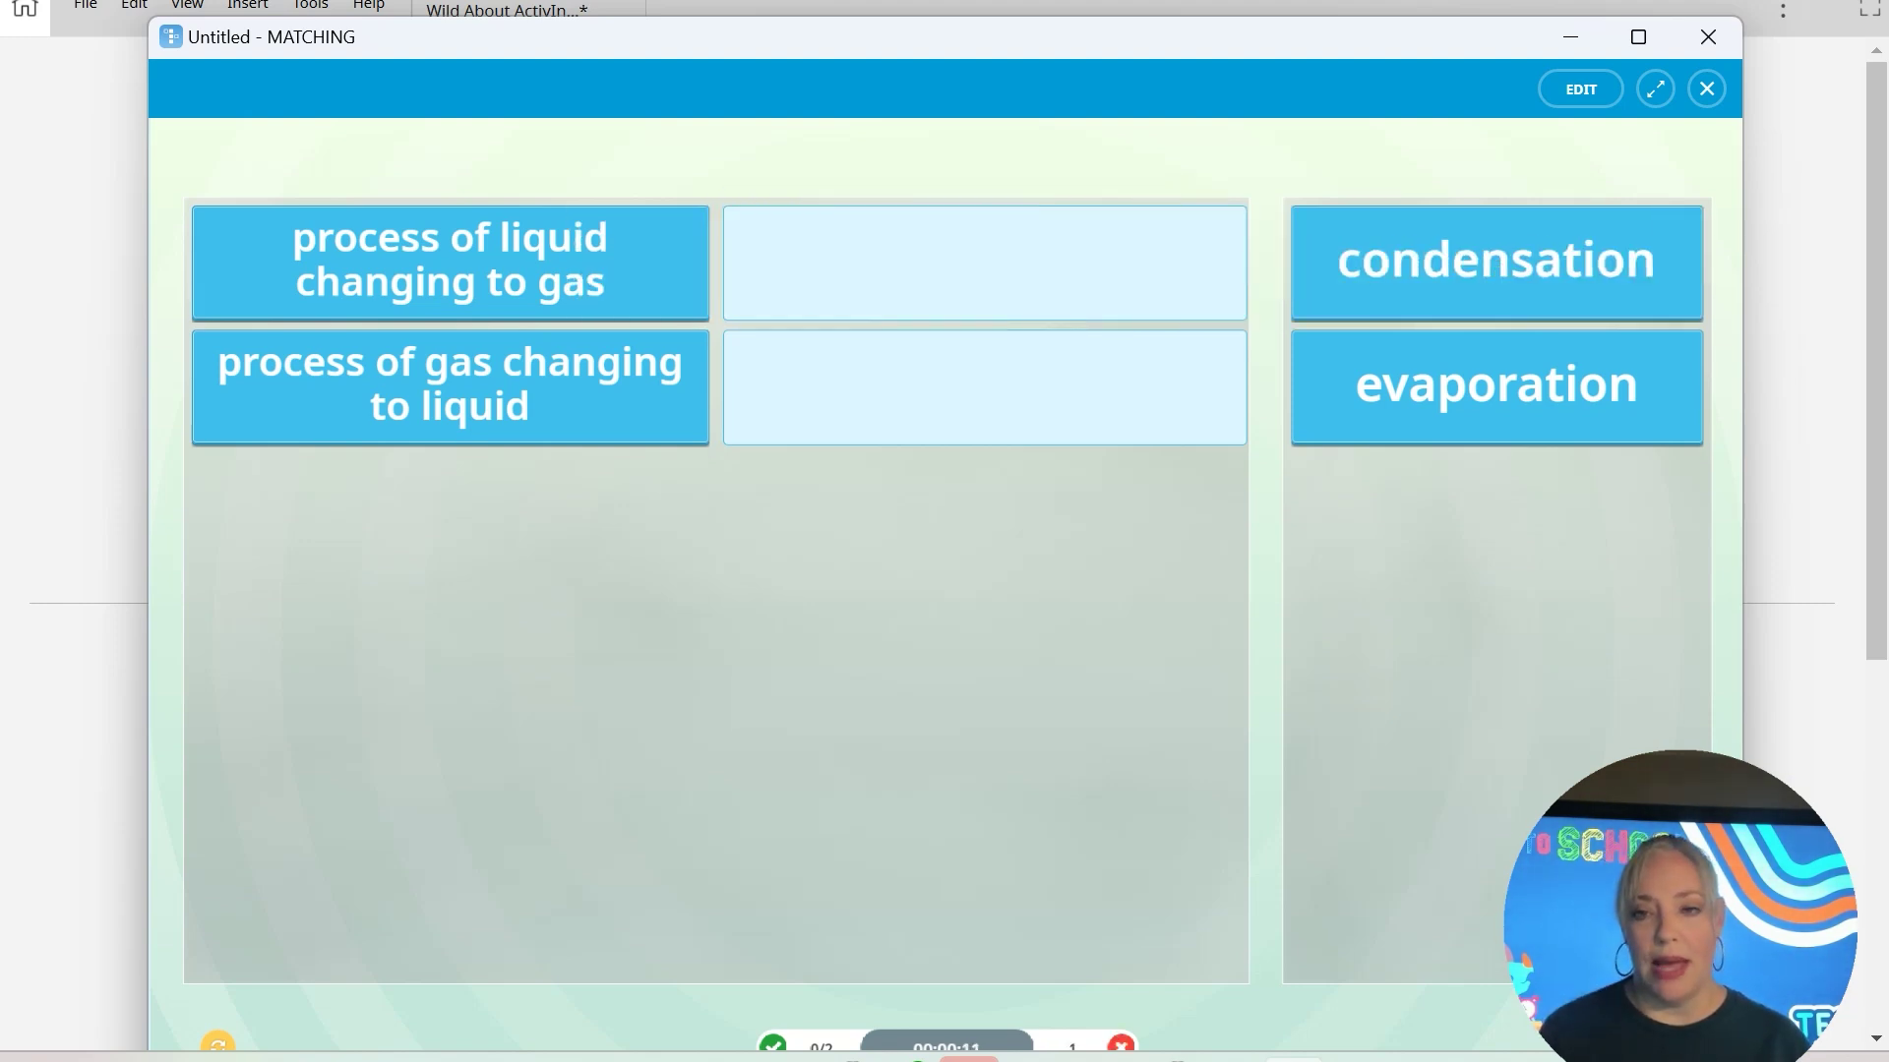
pyautogui.moveTo(1496, 388); pyautogui.dragTo(999, 258)
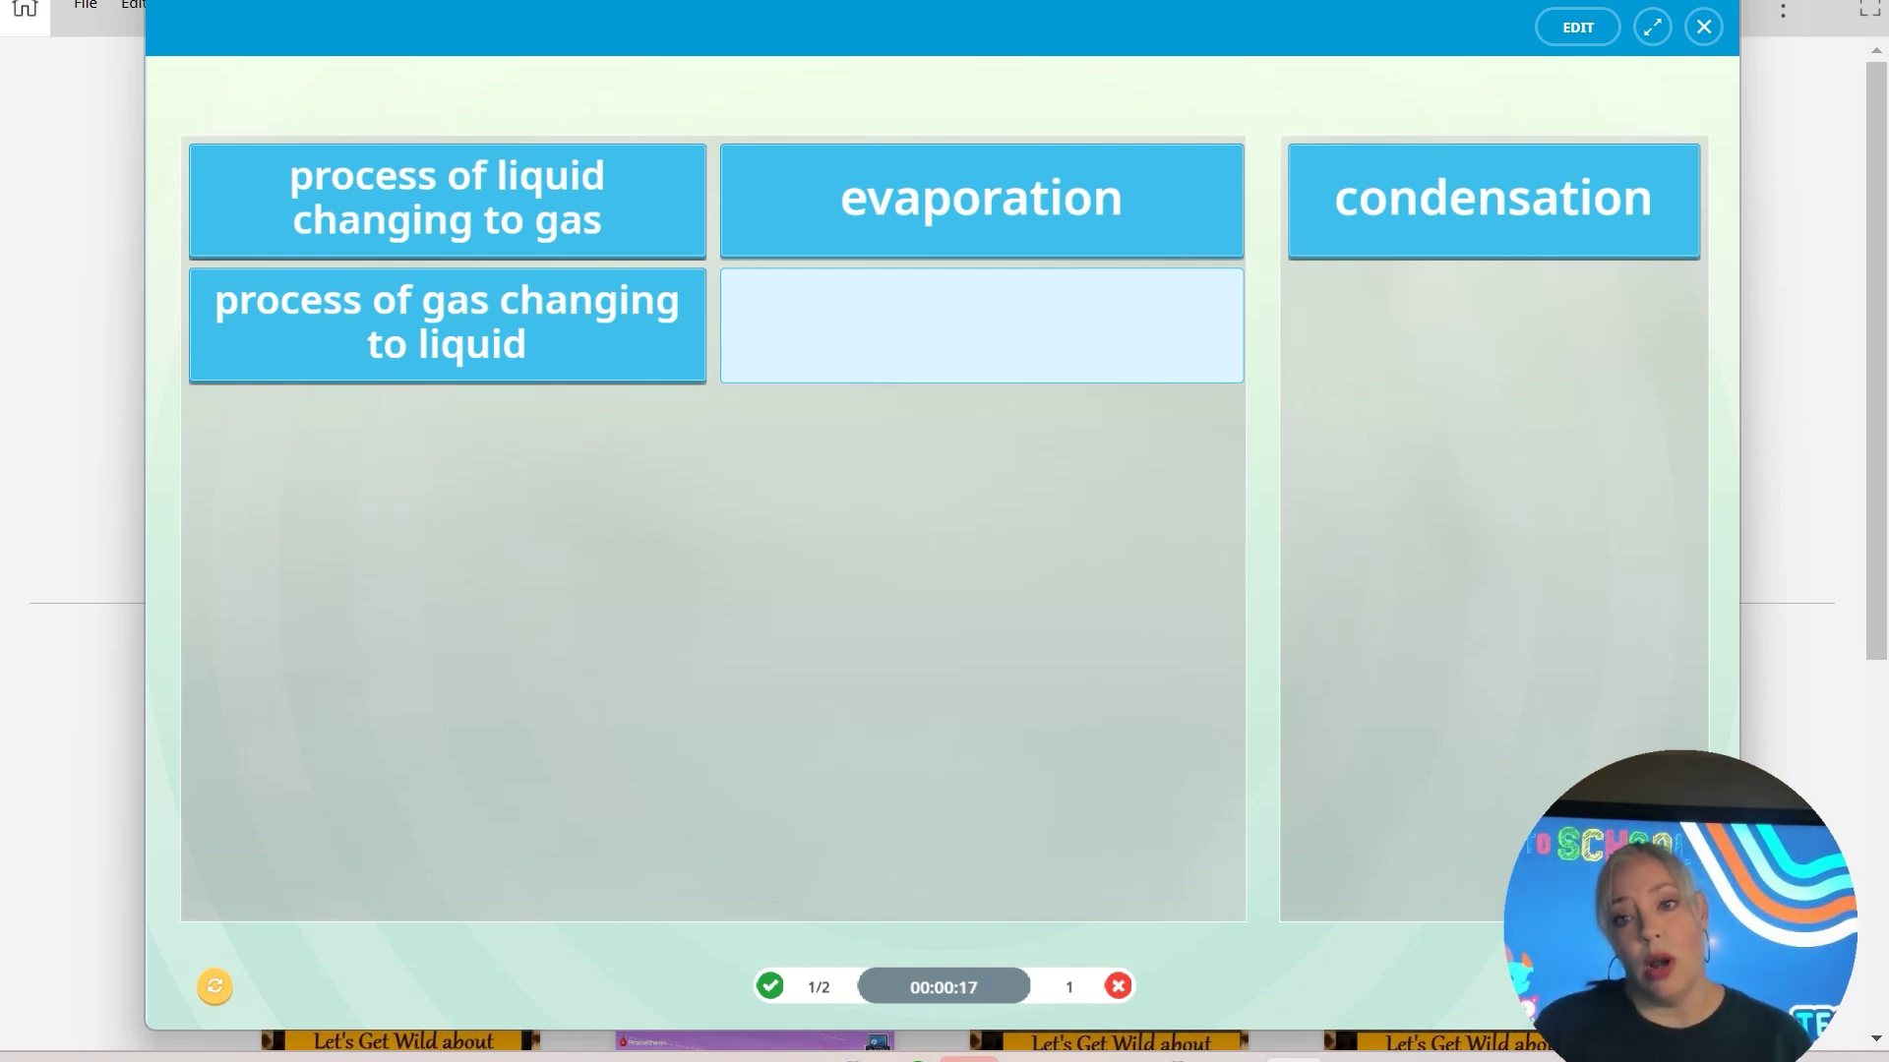
pyautogui.moveTo(1493, 201); pyautogui.dragTo(987, 316)
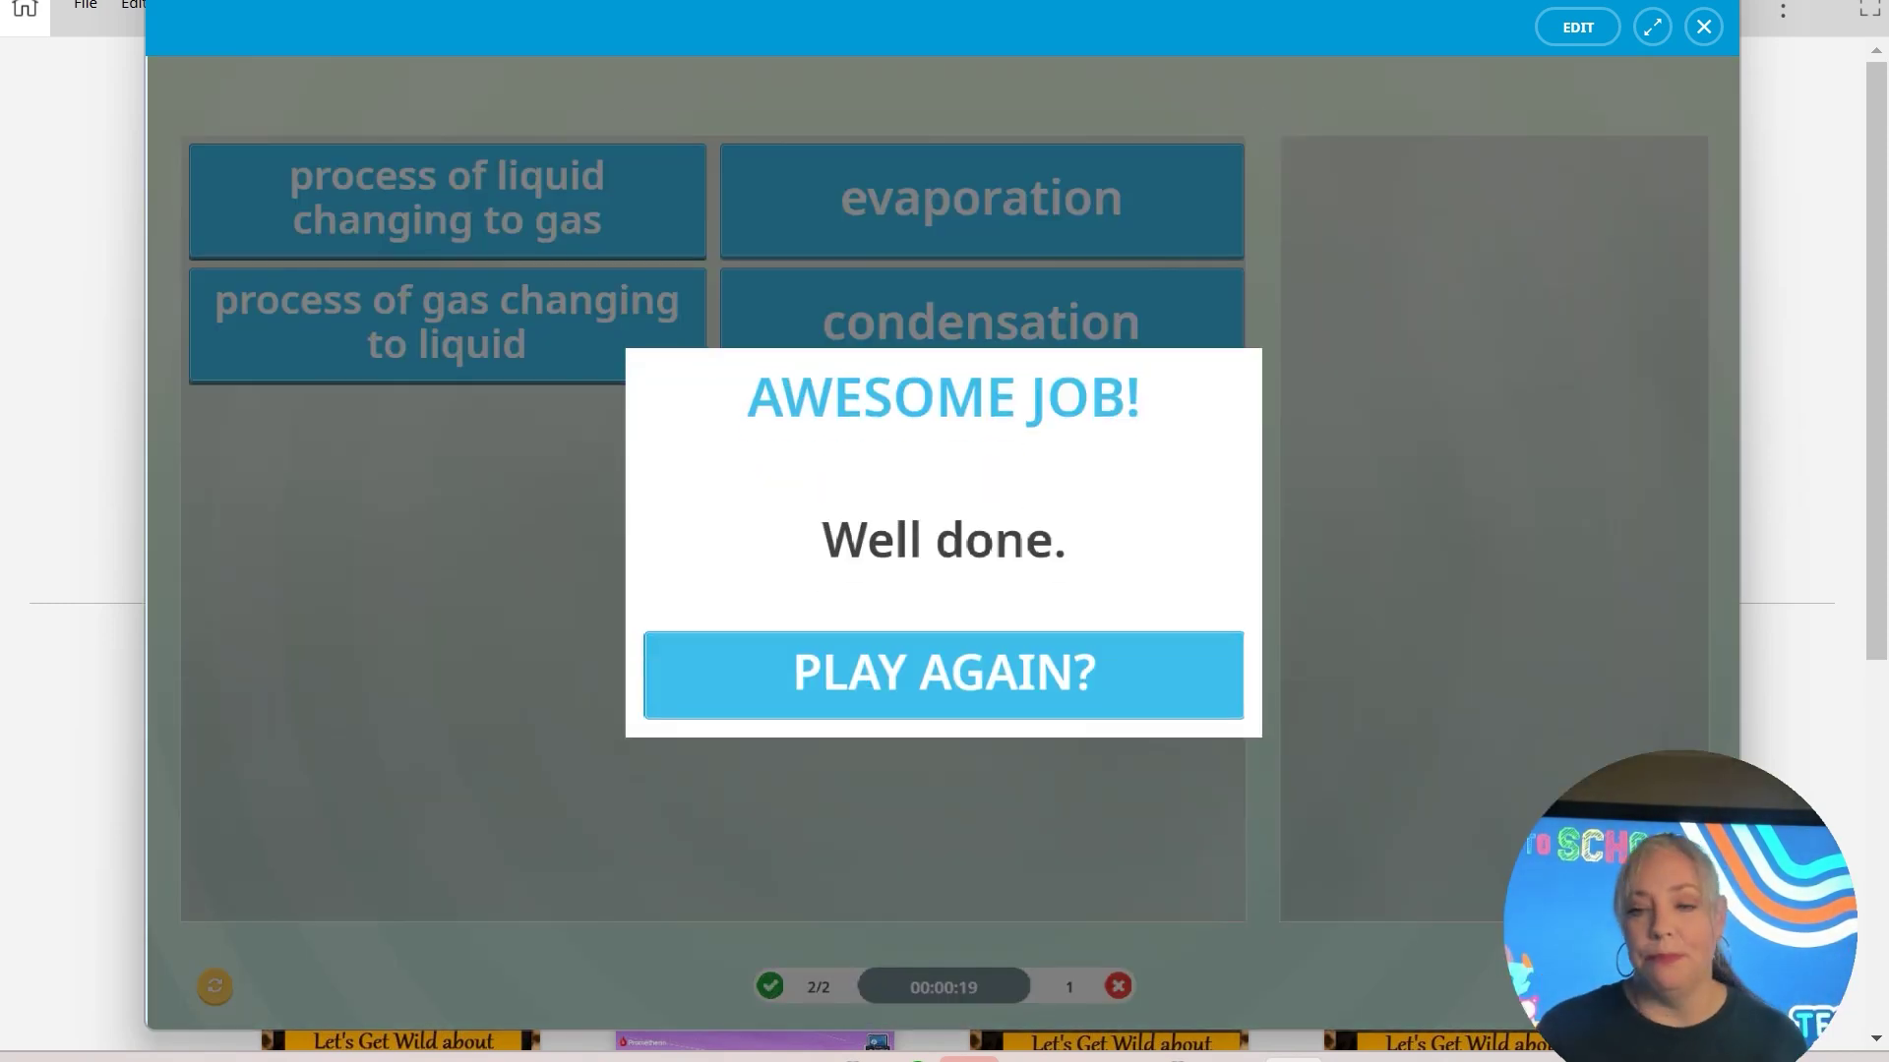
pyautogui.click(1577, 27)
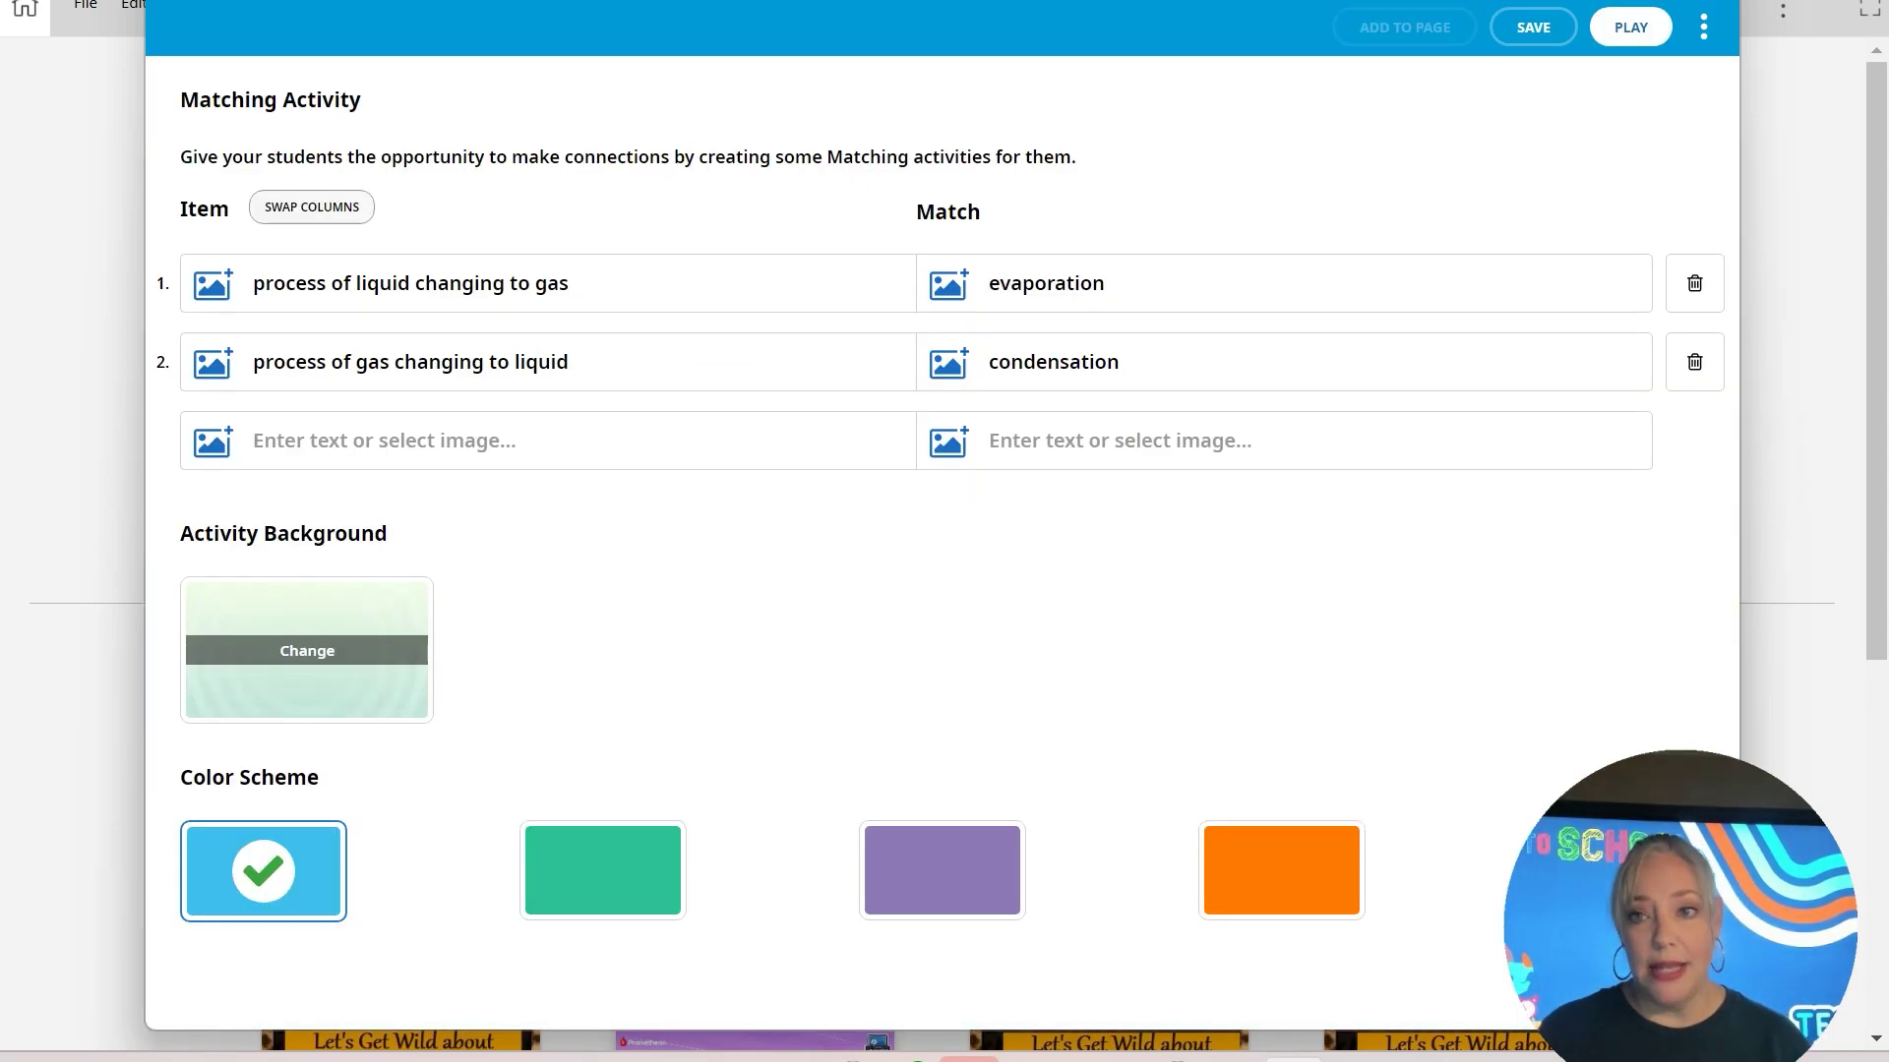
# Convert the Matching activity to the Memory activity type and set its game mode to create related cards
pyautogui.click(1702, 27)
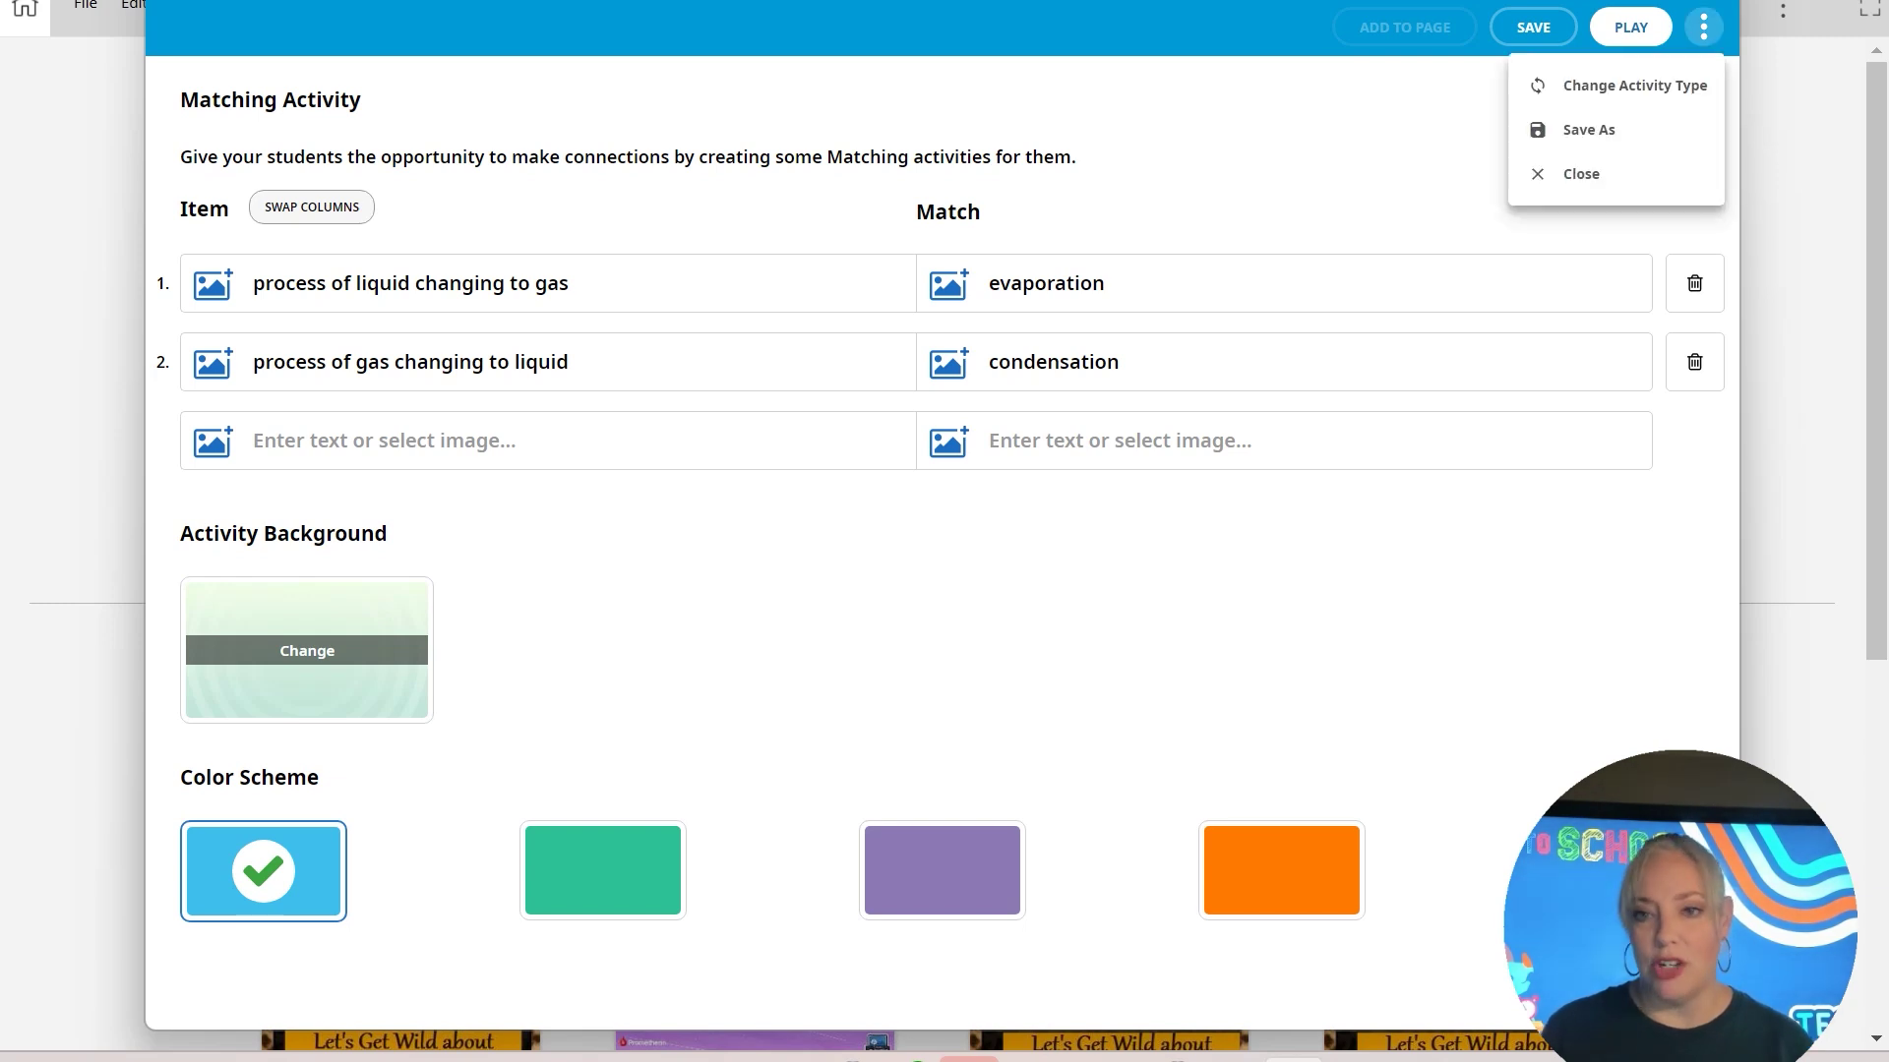
pyautogui.click(1634, 85)
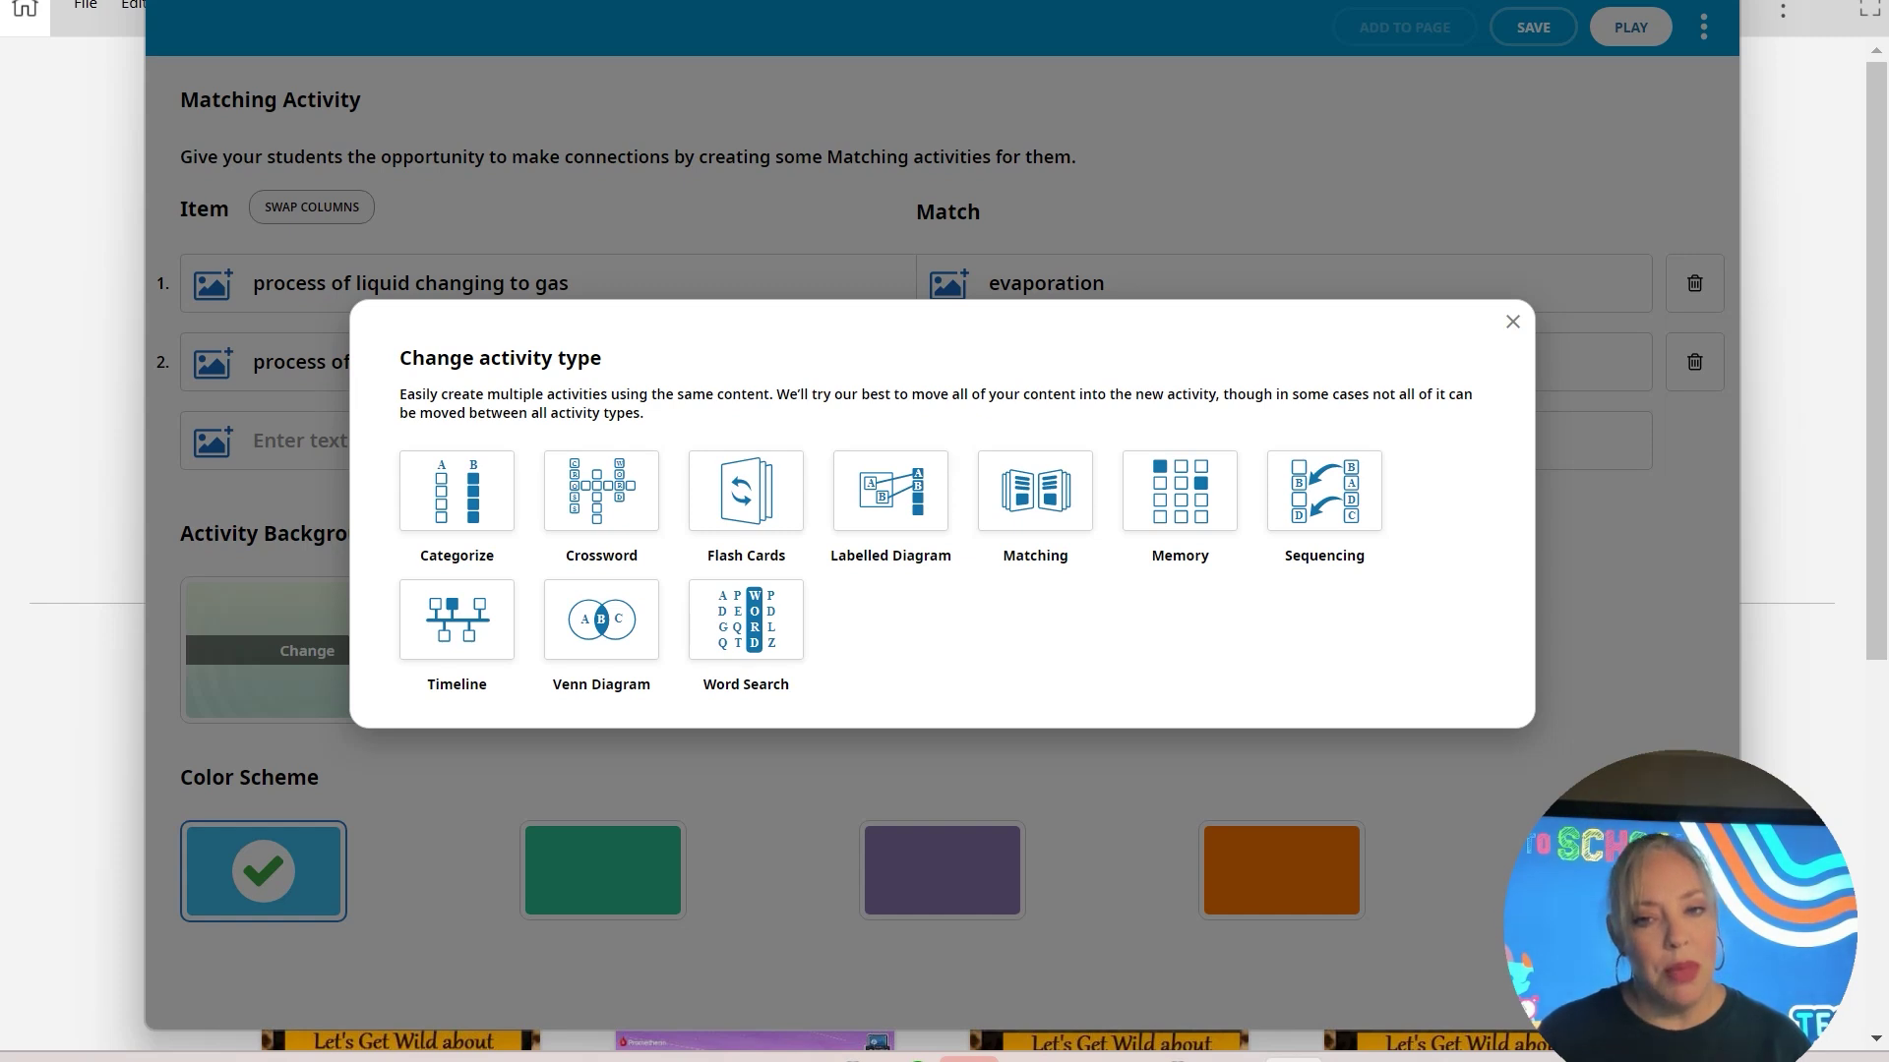
pyautogui.click(1178, 506)
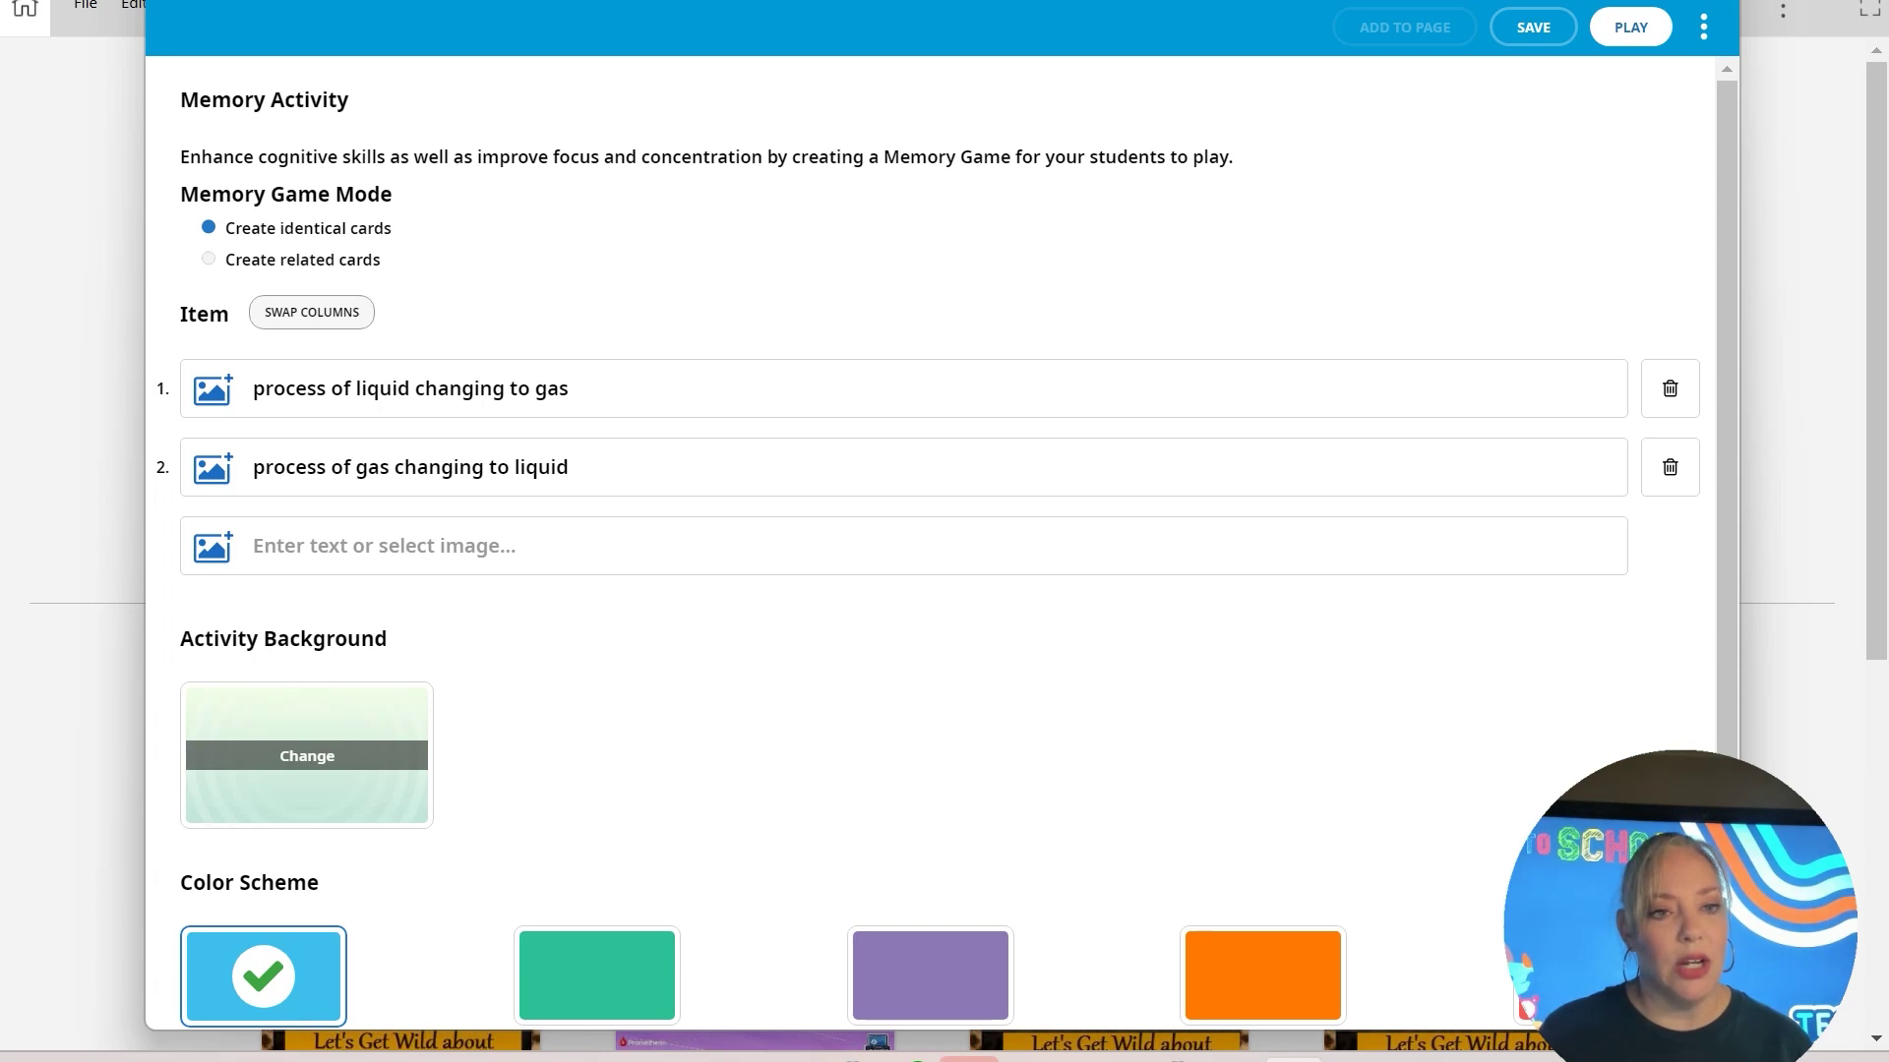
pyautogui.click(208, 259)
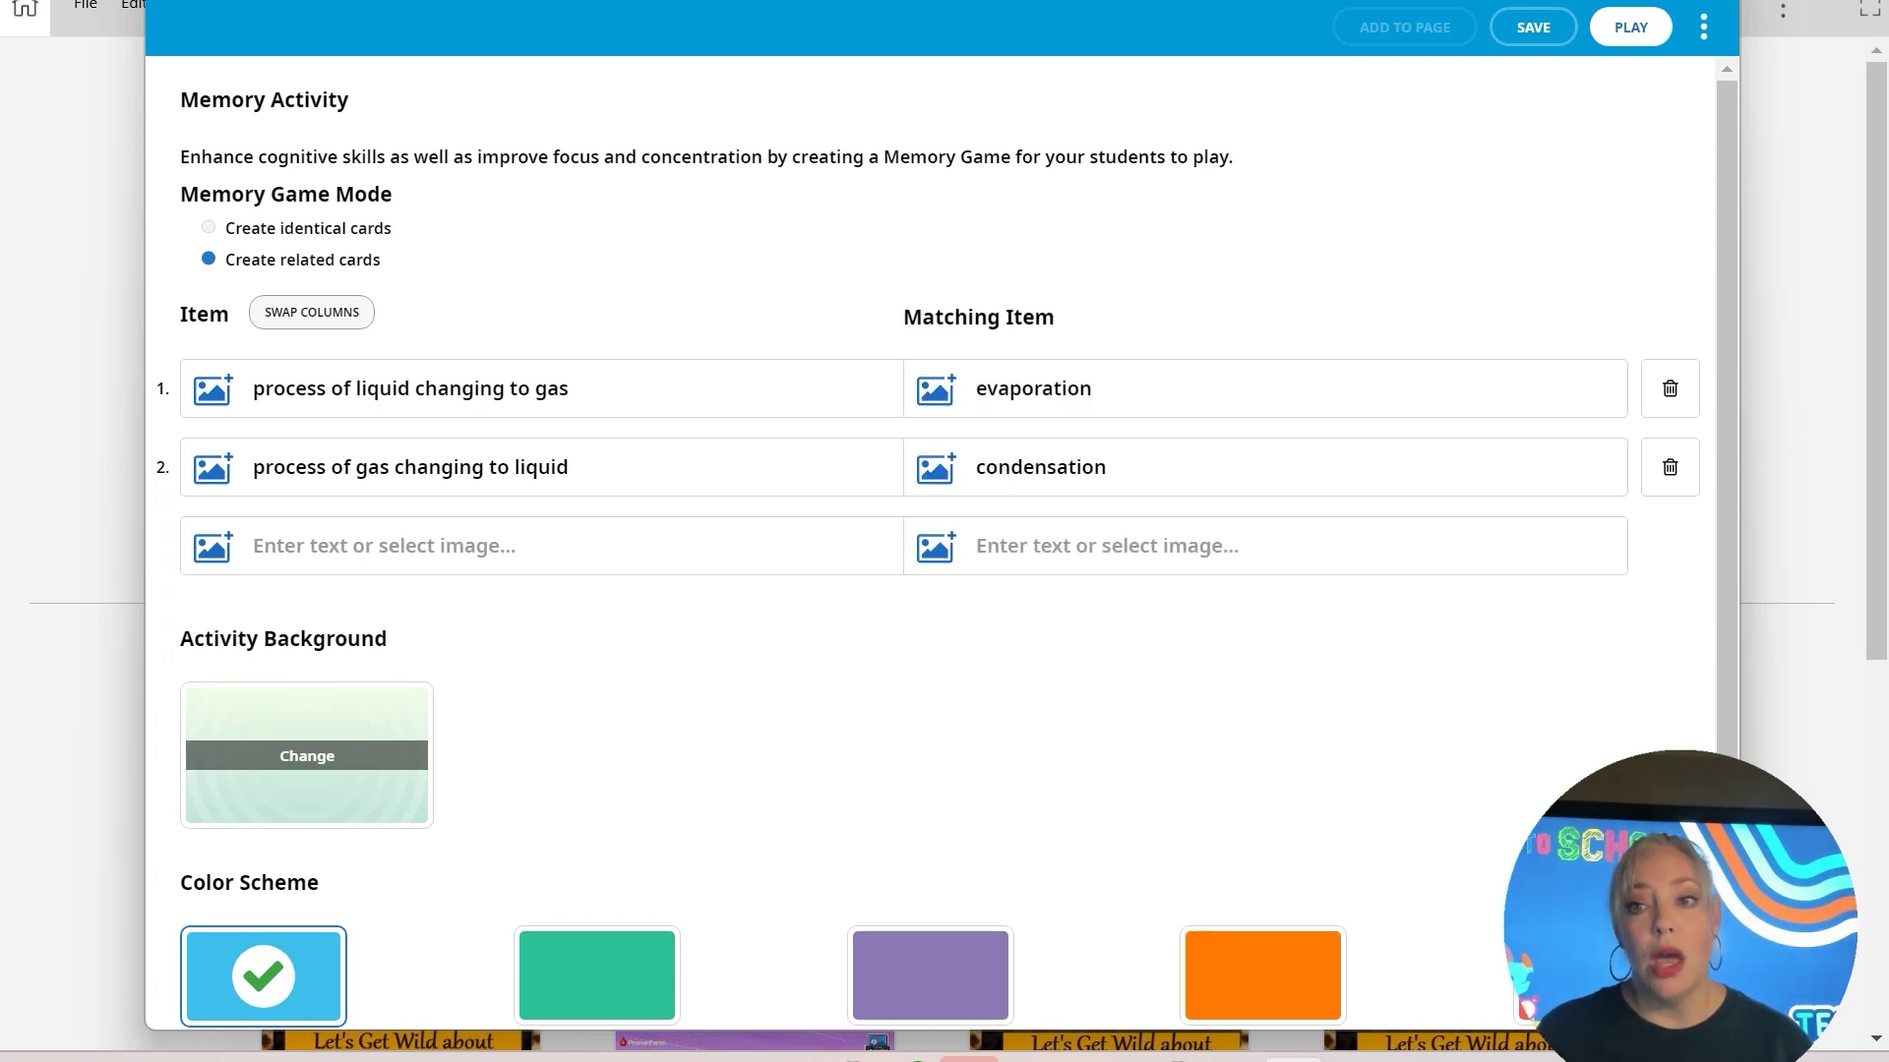
# Play the Memory game, pairing condensation with gas to liquid and evaporation with liquid to gas, and return to editing
pyautogui.click(1630, 27)
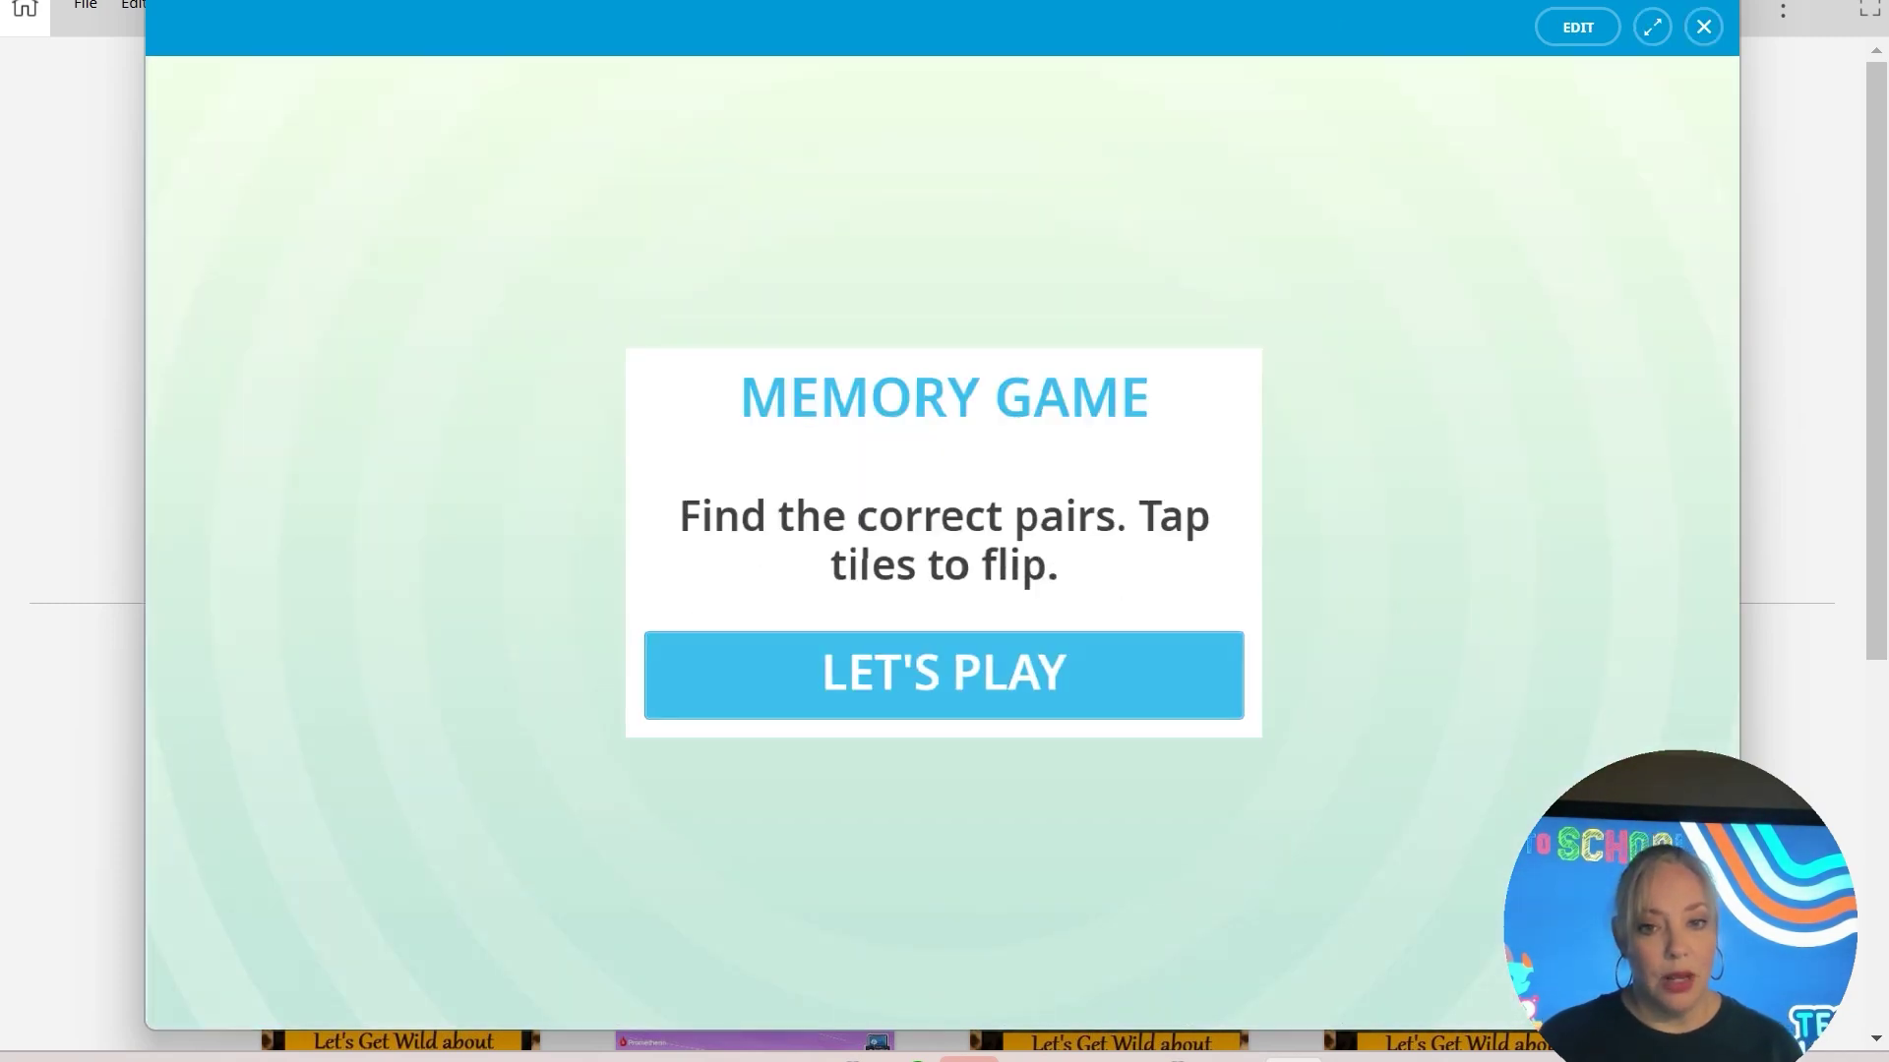
pyautogui.click(1023, 673)
pyautogui.click(571, 332)
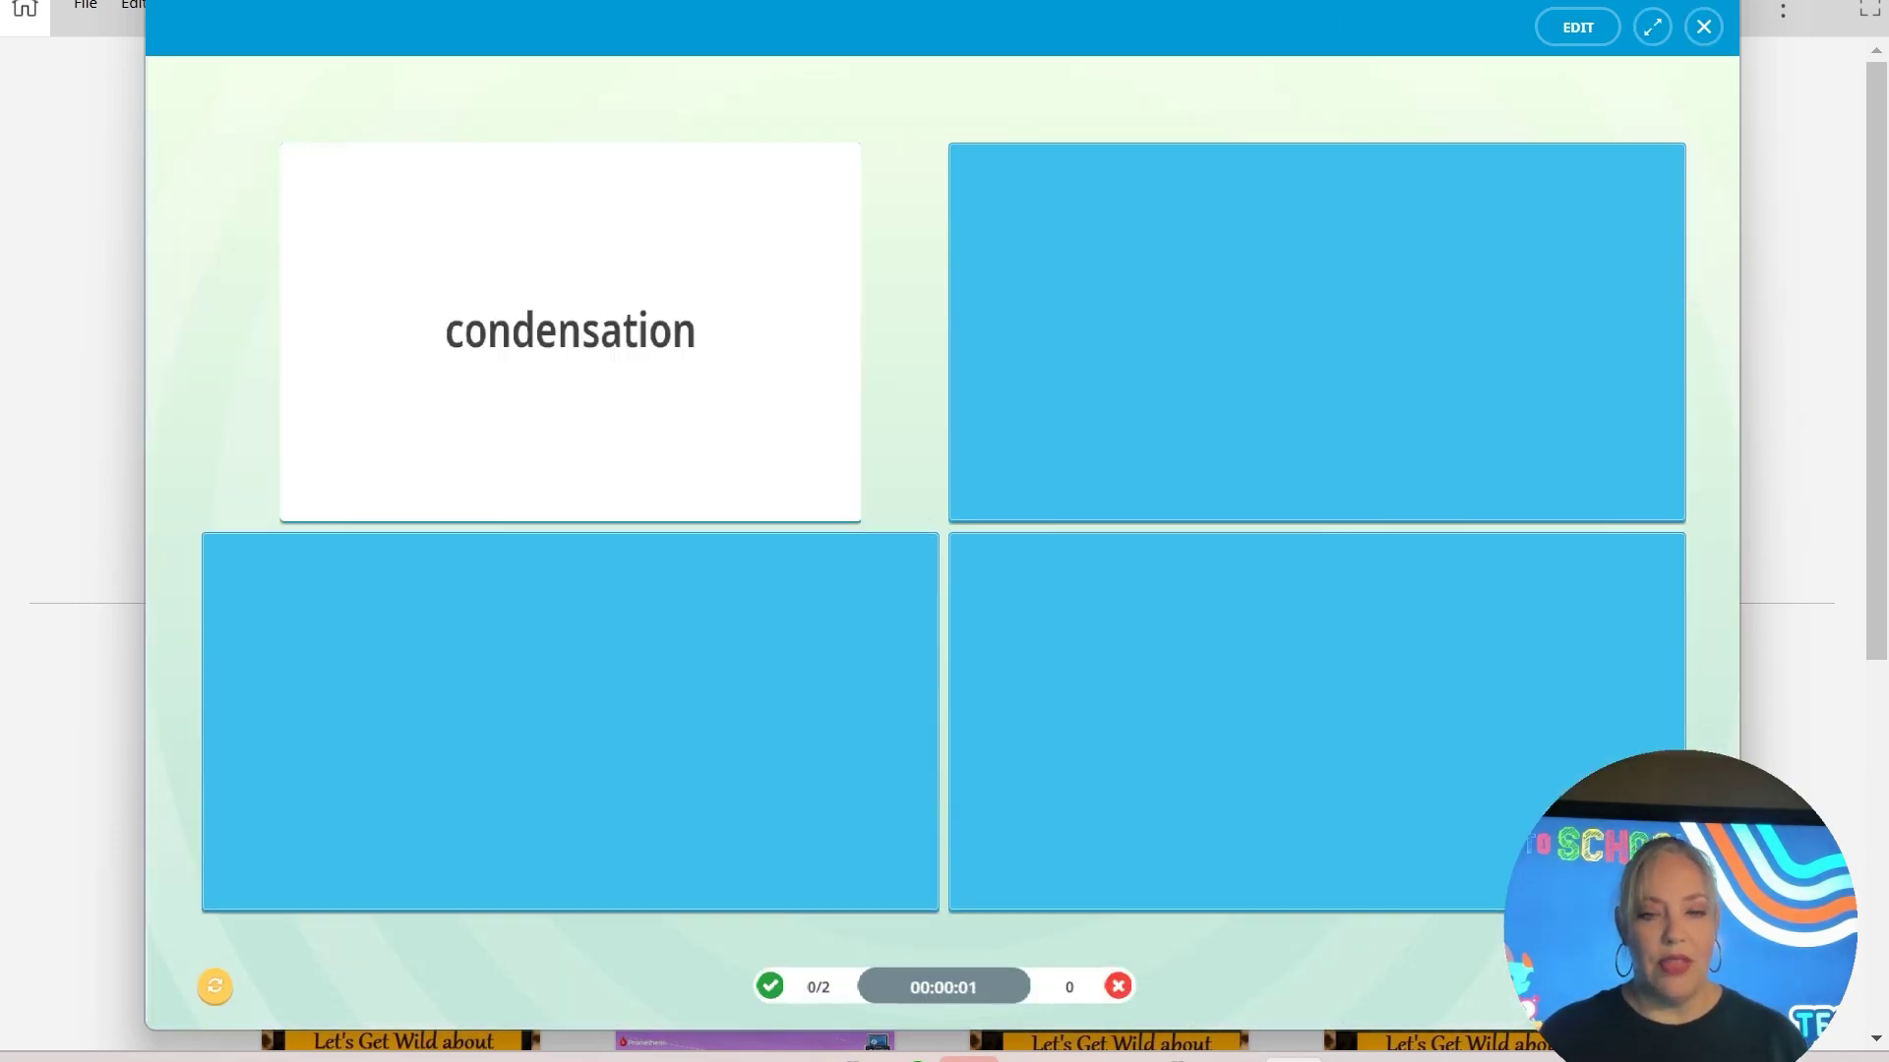
pyautogui.click(1316, 722)
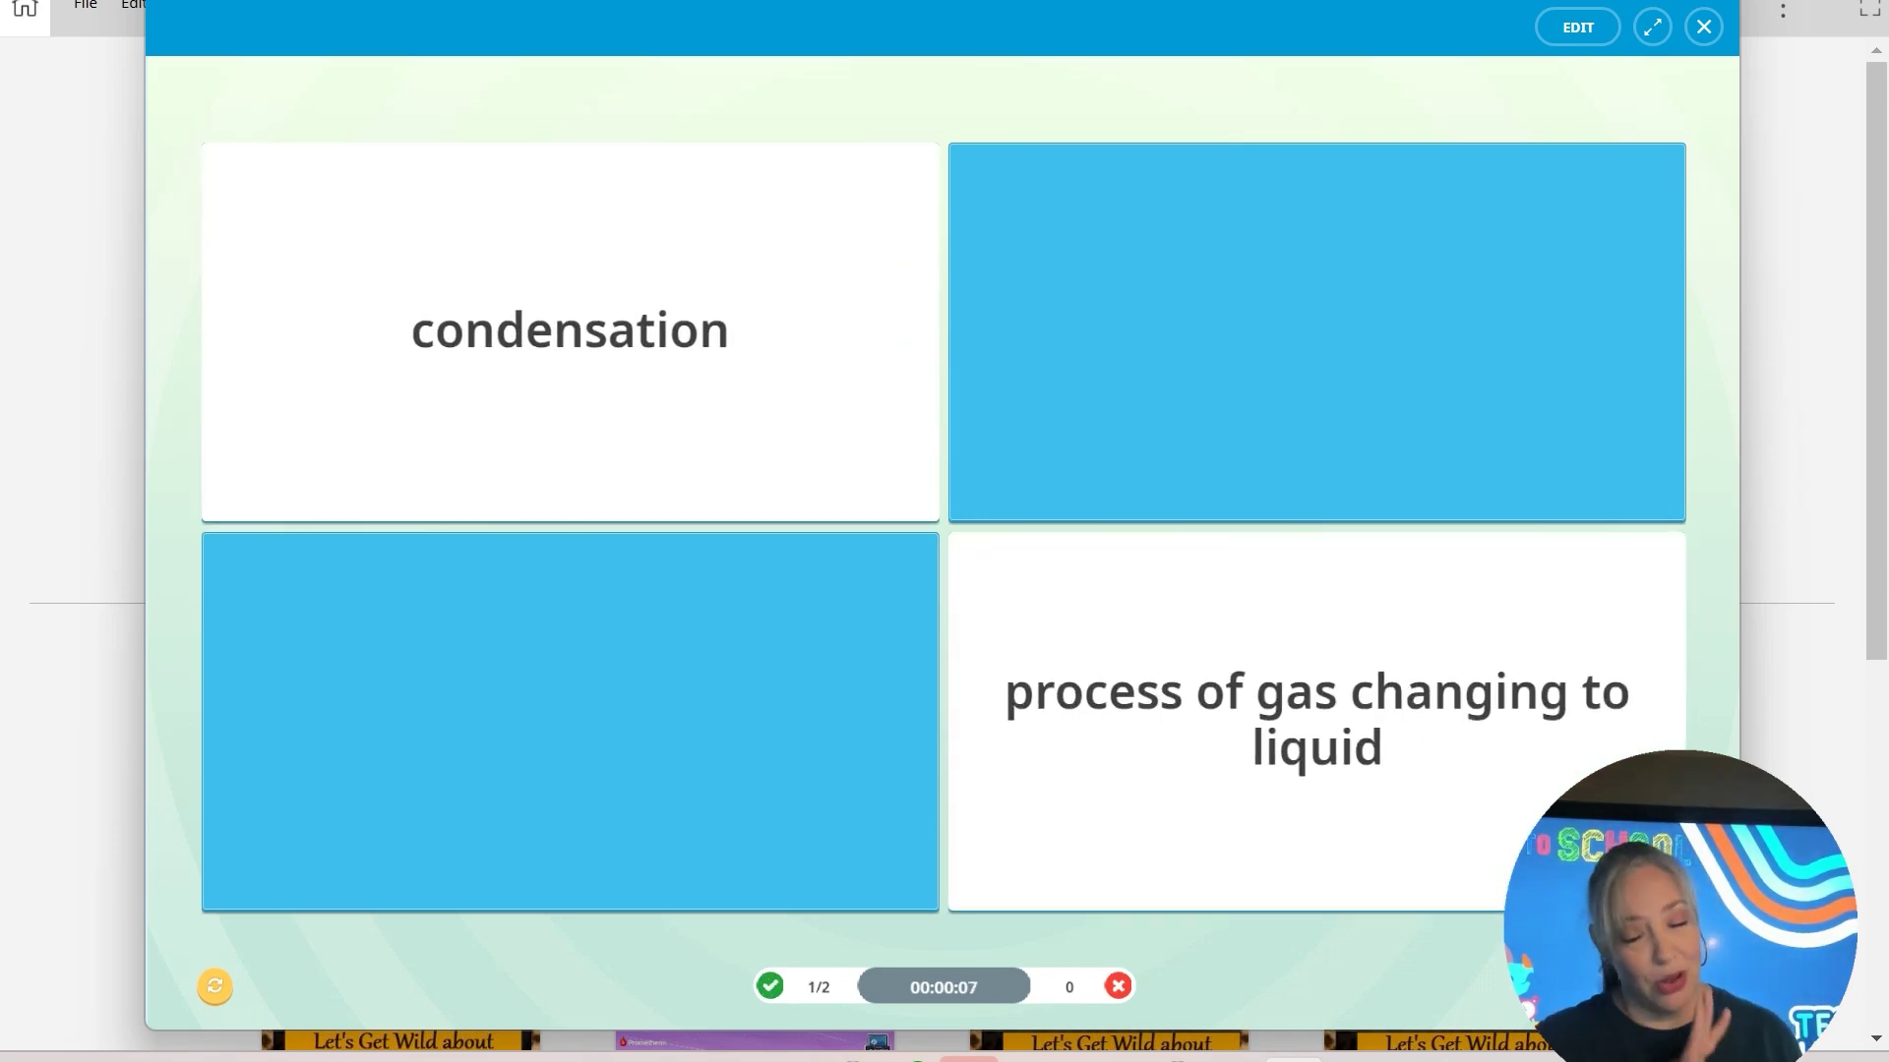
pyautogui.click(1316, 332)
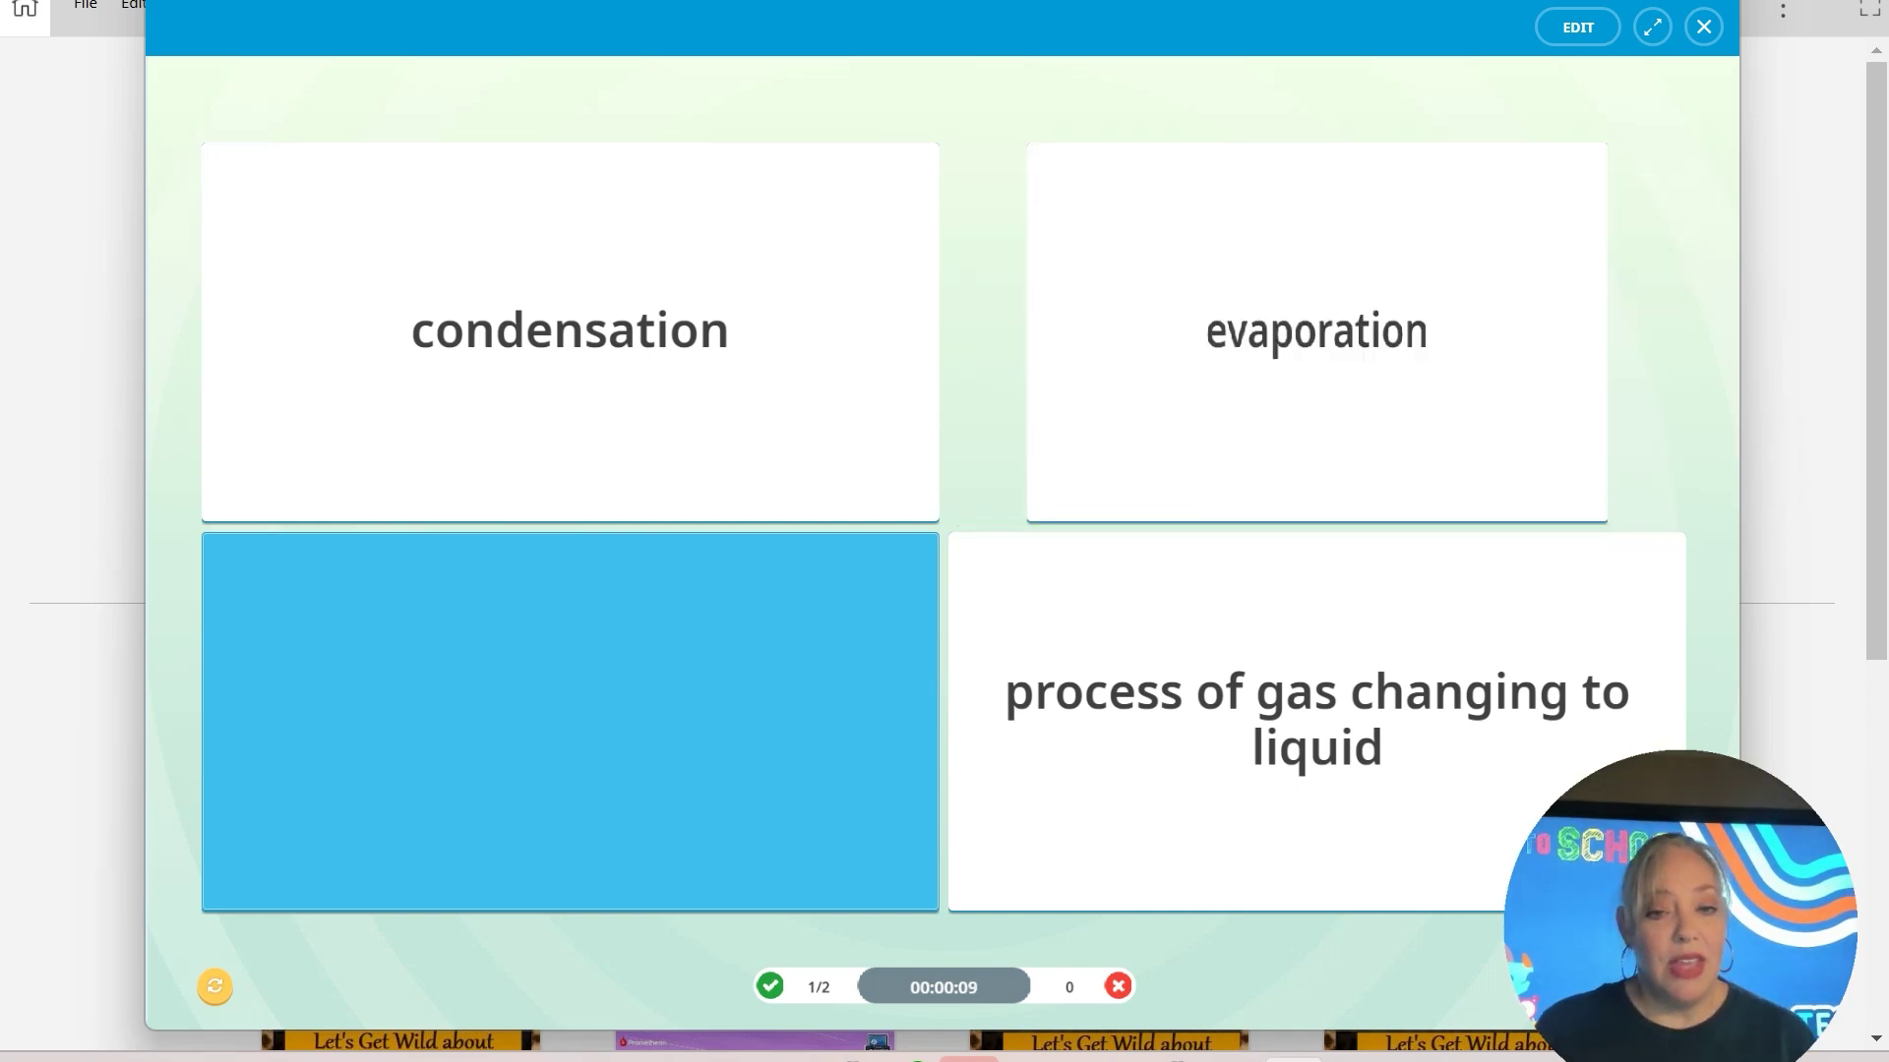
pyautogui.click(569, 722)
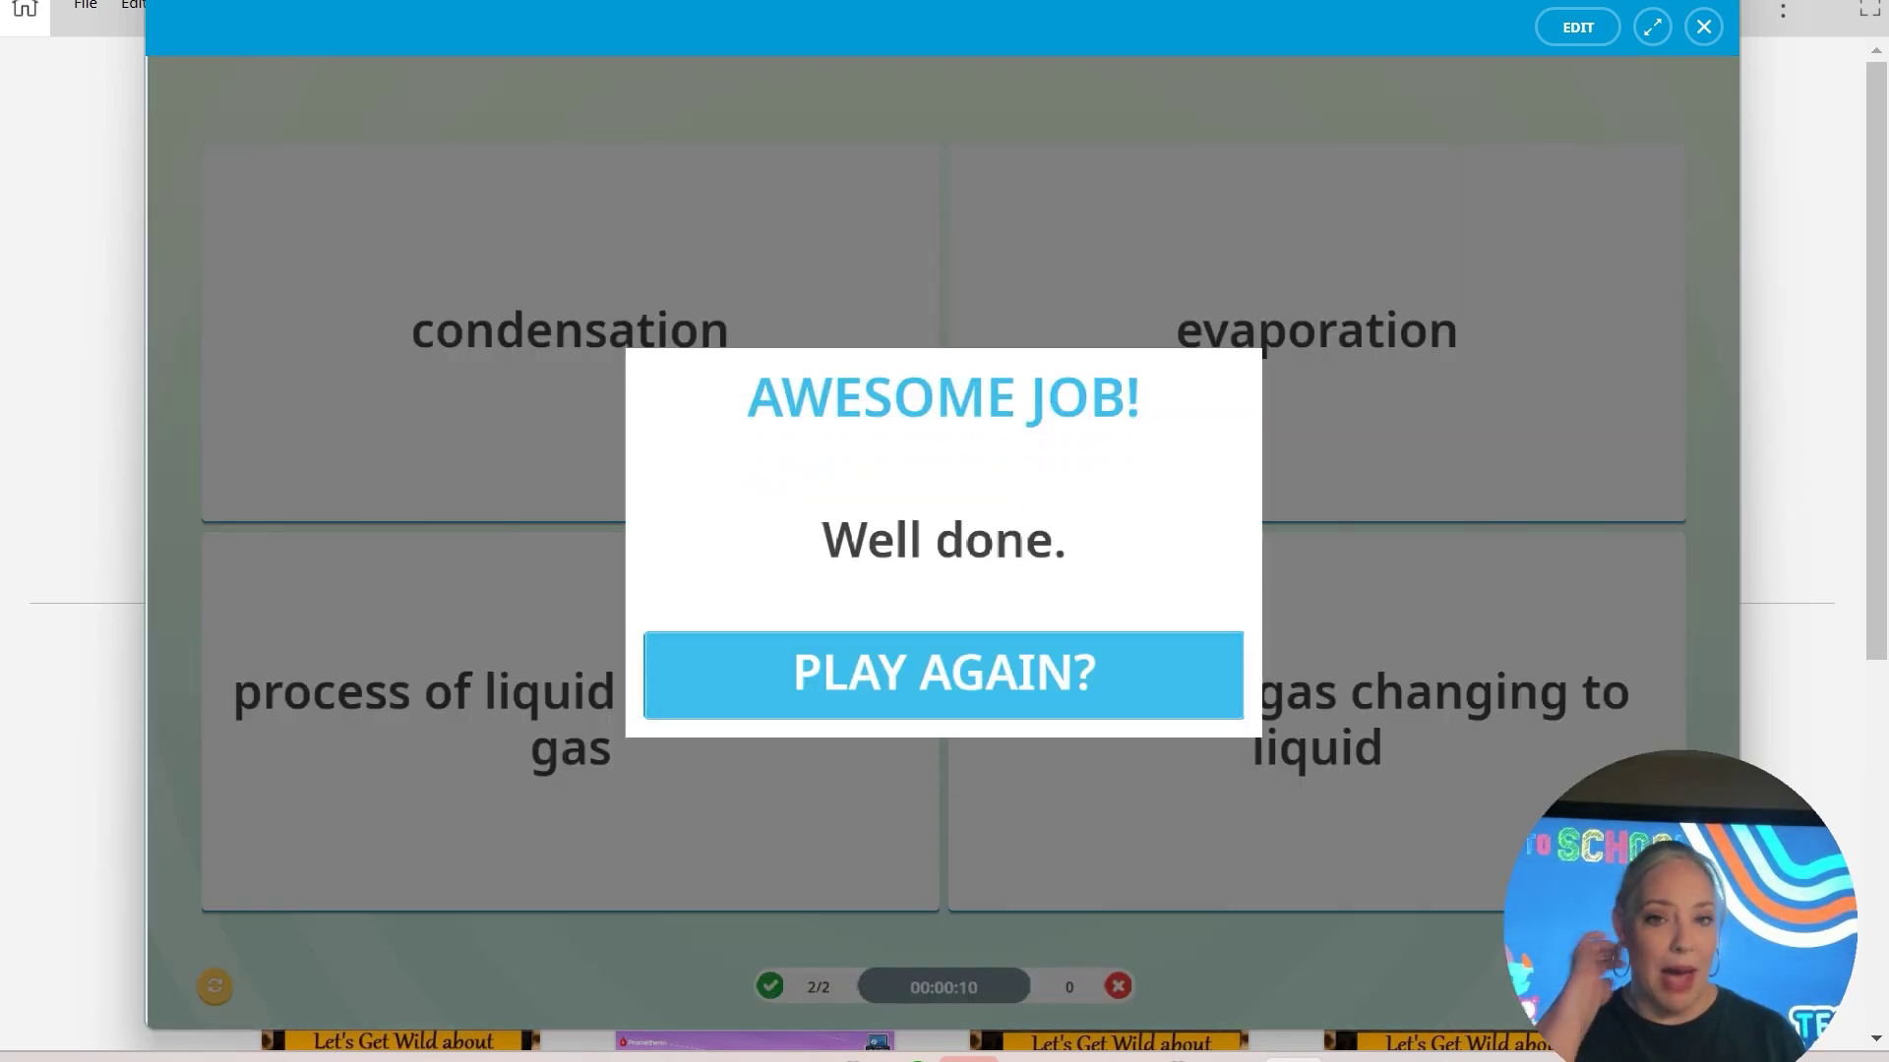
pyautogui.click(1578, 27)
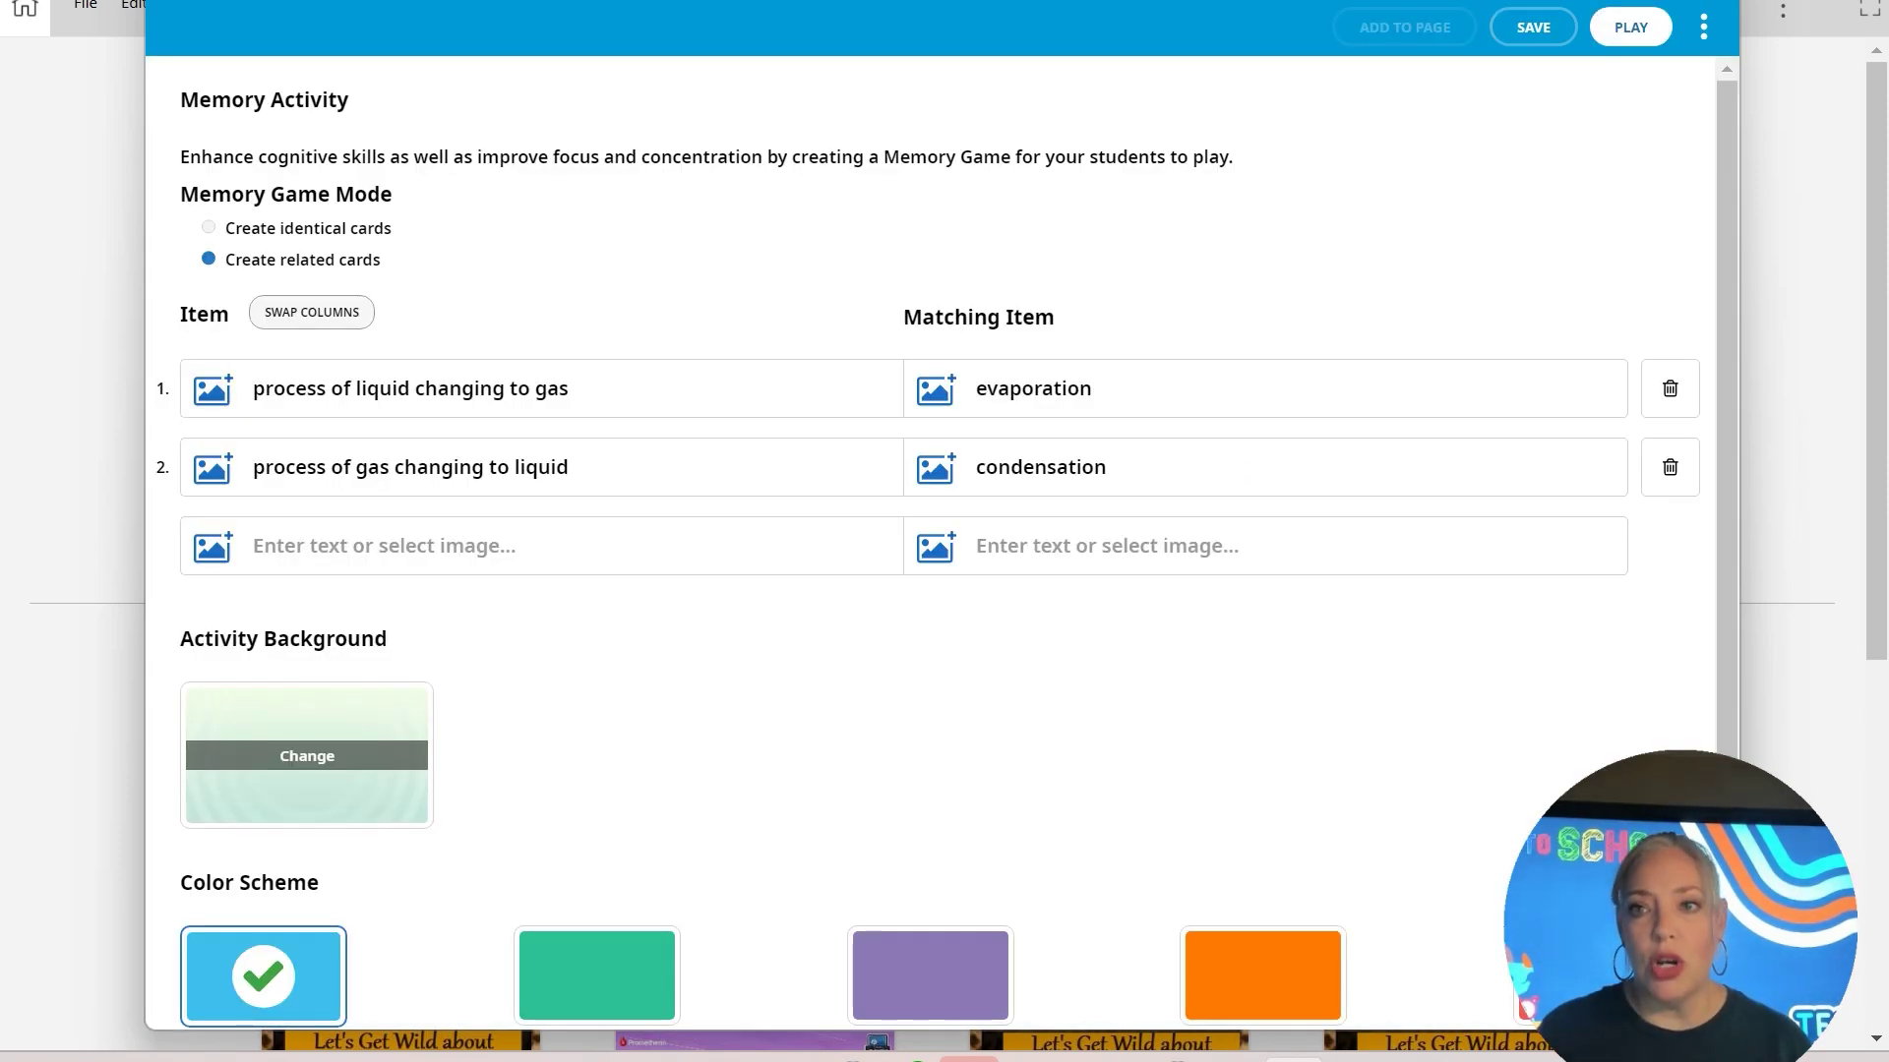
# Review the activity types available for converting the Memory activity, keeping its current type
pyautogui.click(1703, 27)
pyautogui.click(1633, 86)
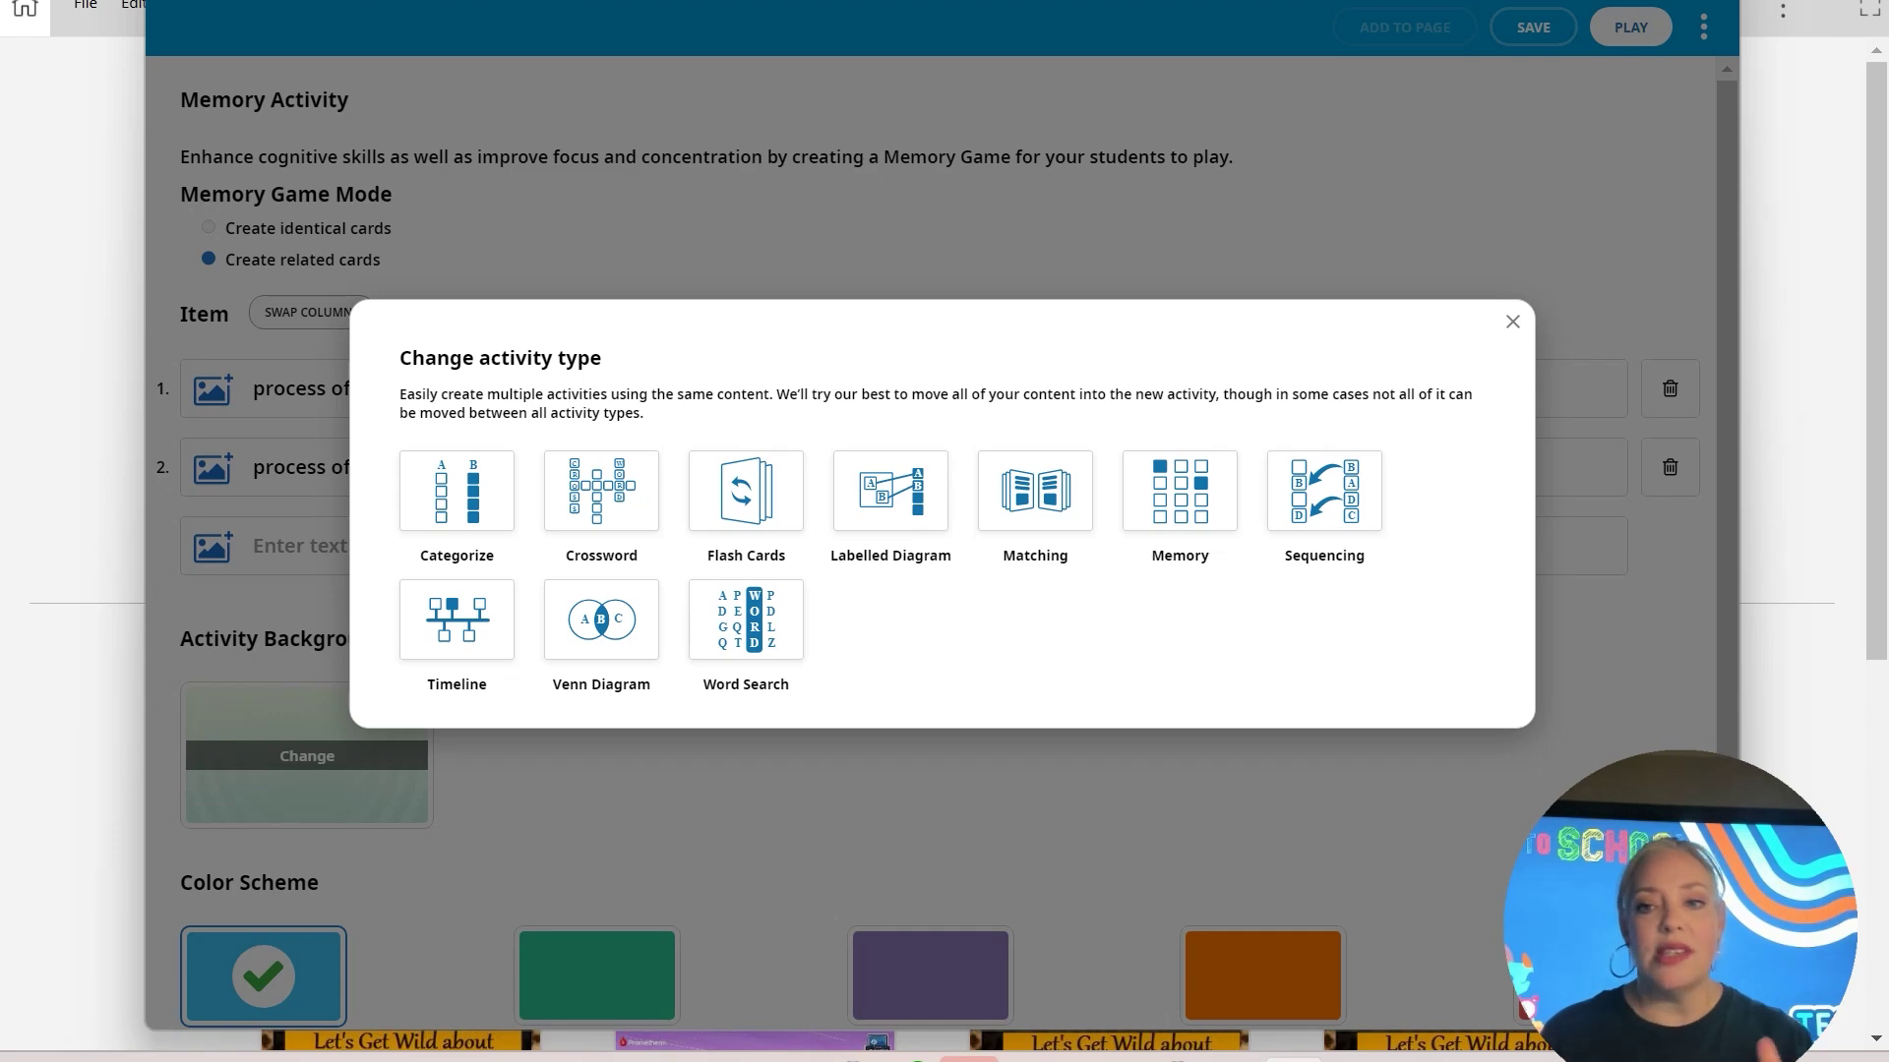
pyautogui.press('Escape')
pyautogui.press('Escape')
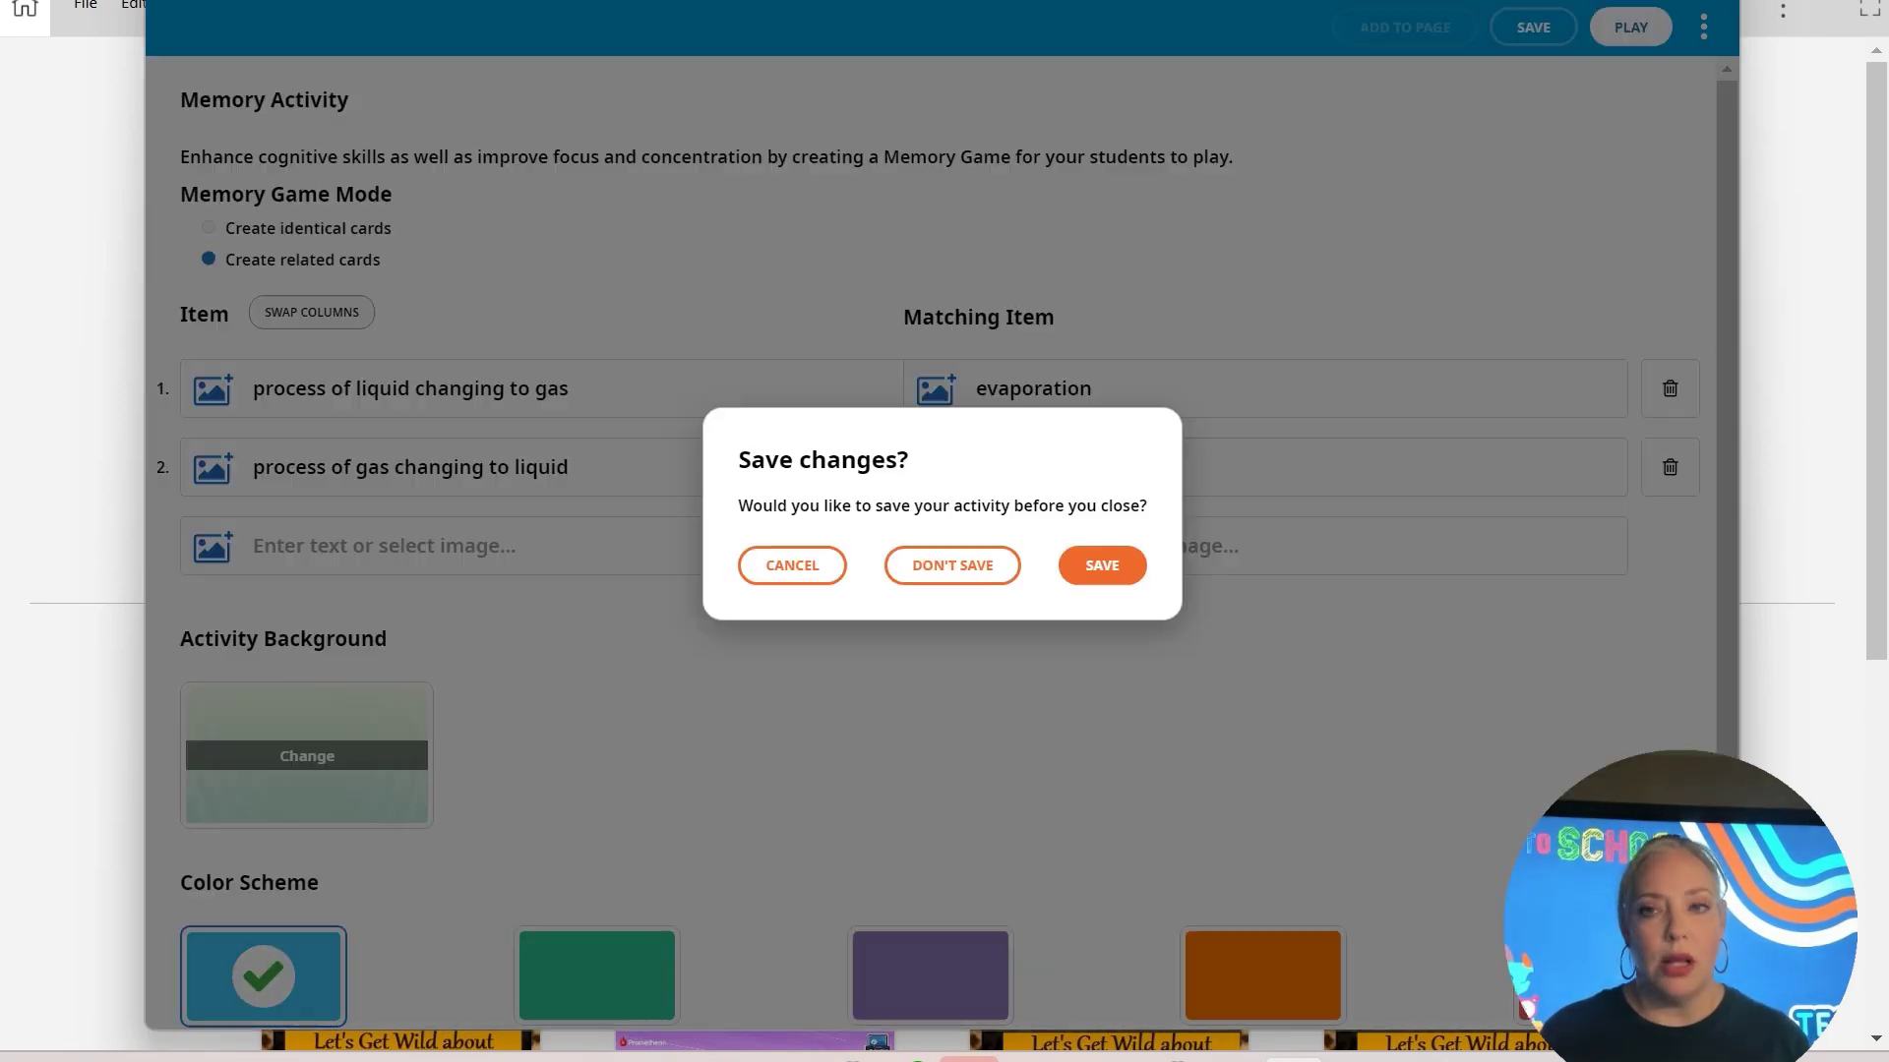
# Close the Memory activity and start a new Labelled Diagram activity
pyautogui.click(951, 565)
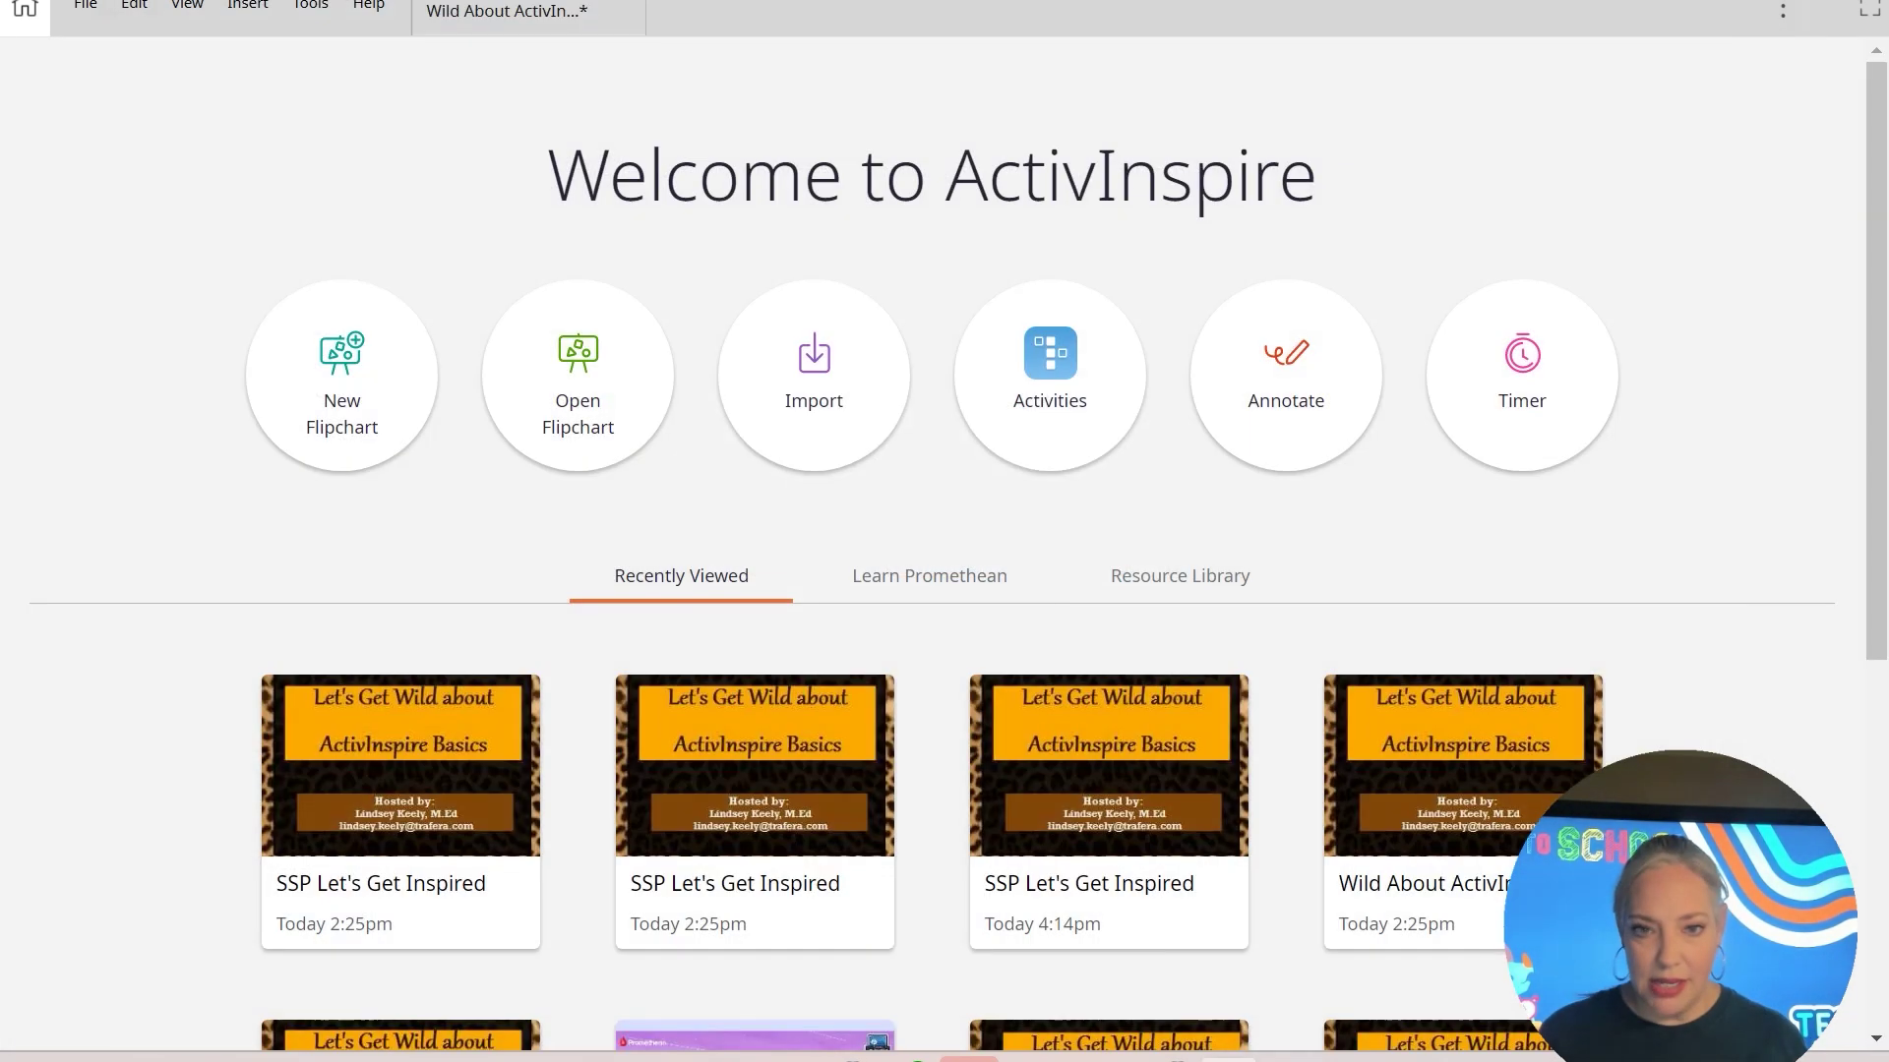
pyautogui.click(1050, 373)
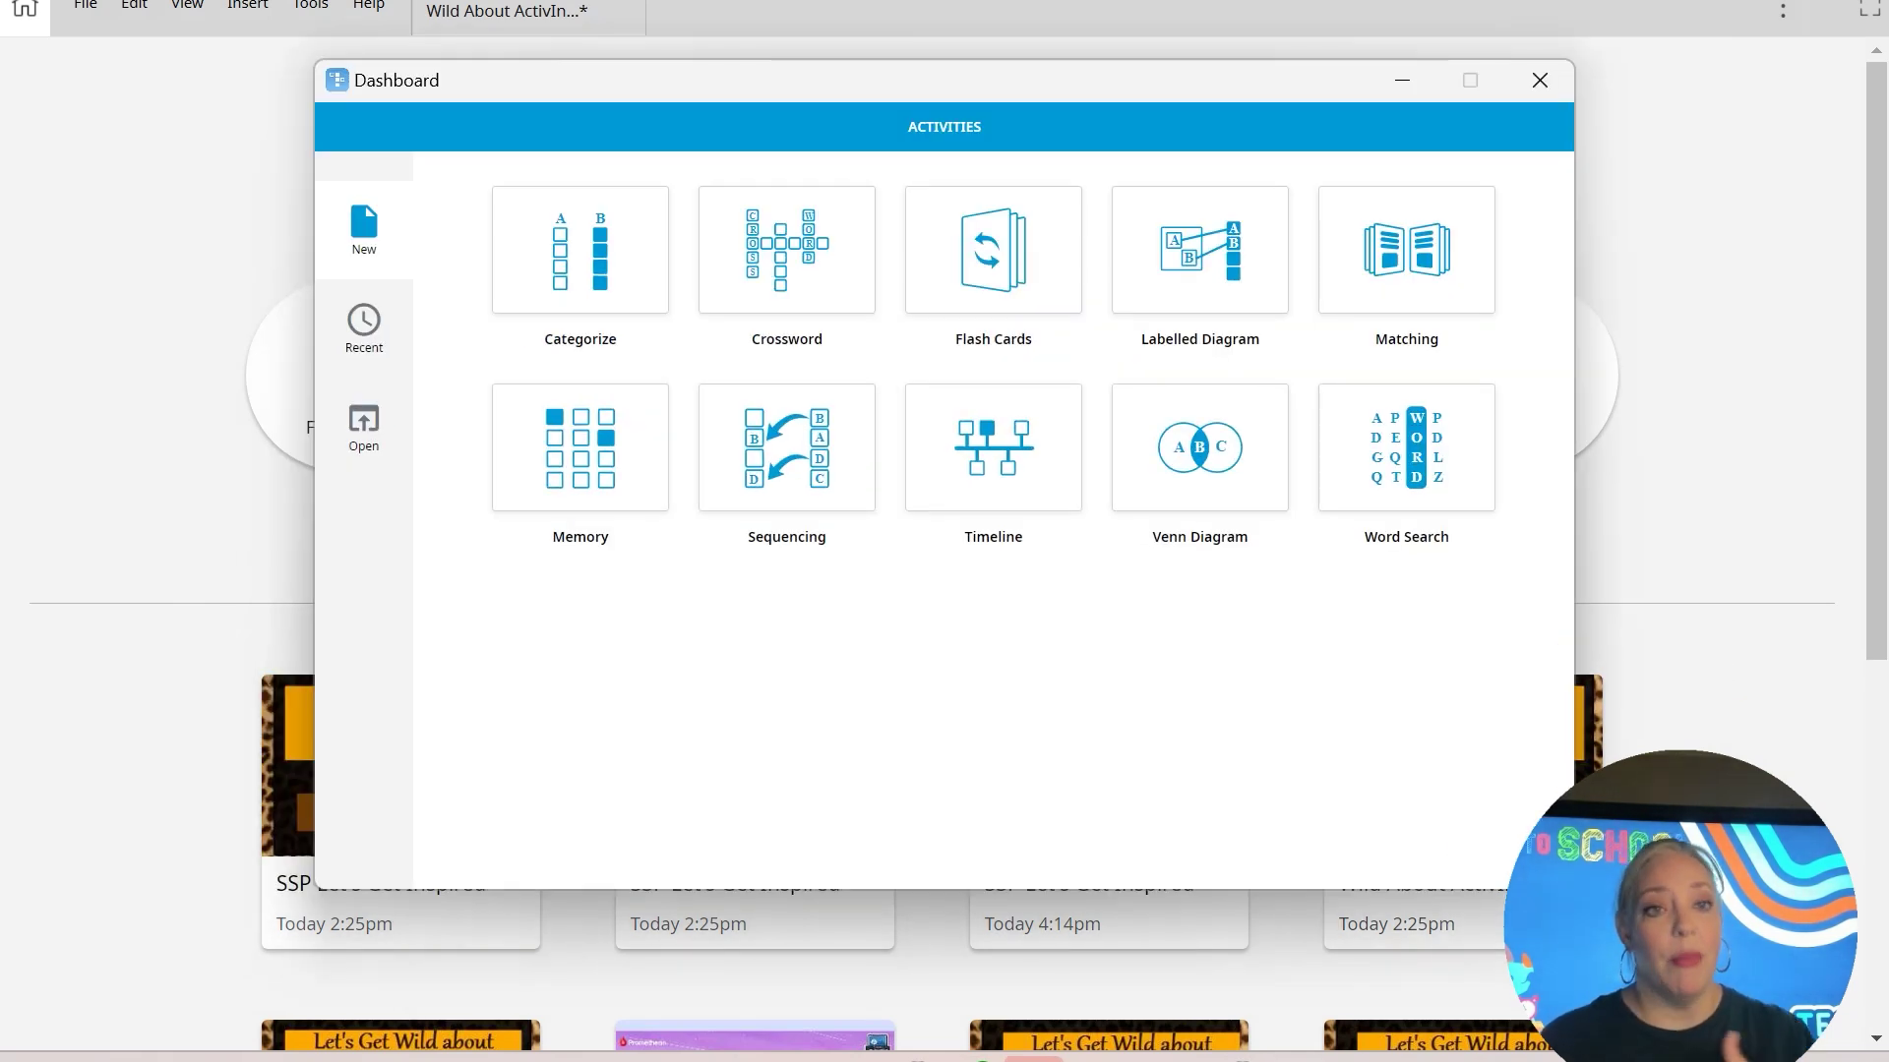
pyautogui.click(1199, 250)
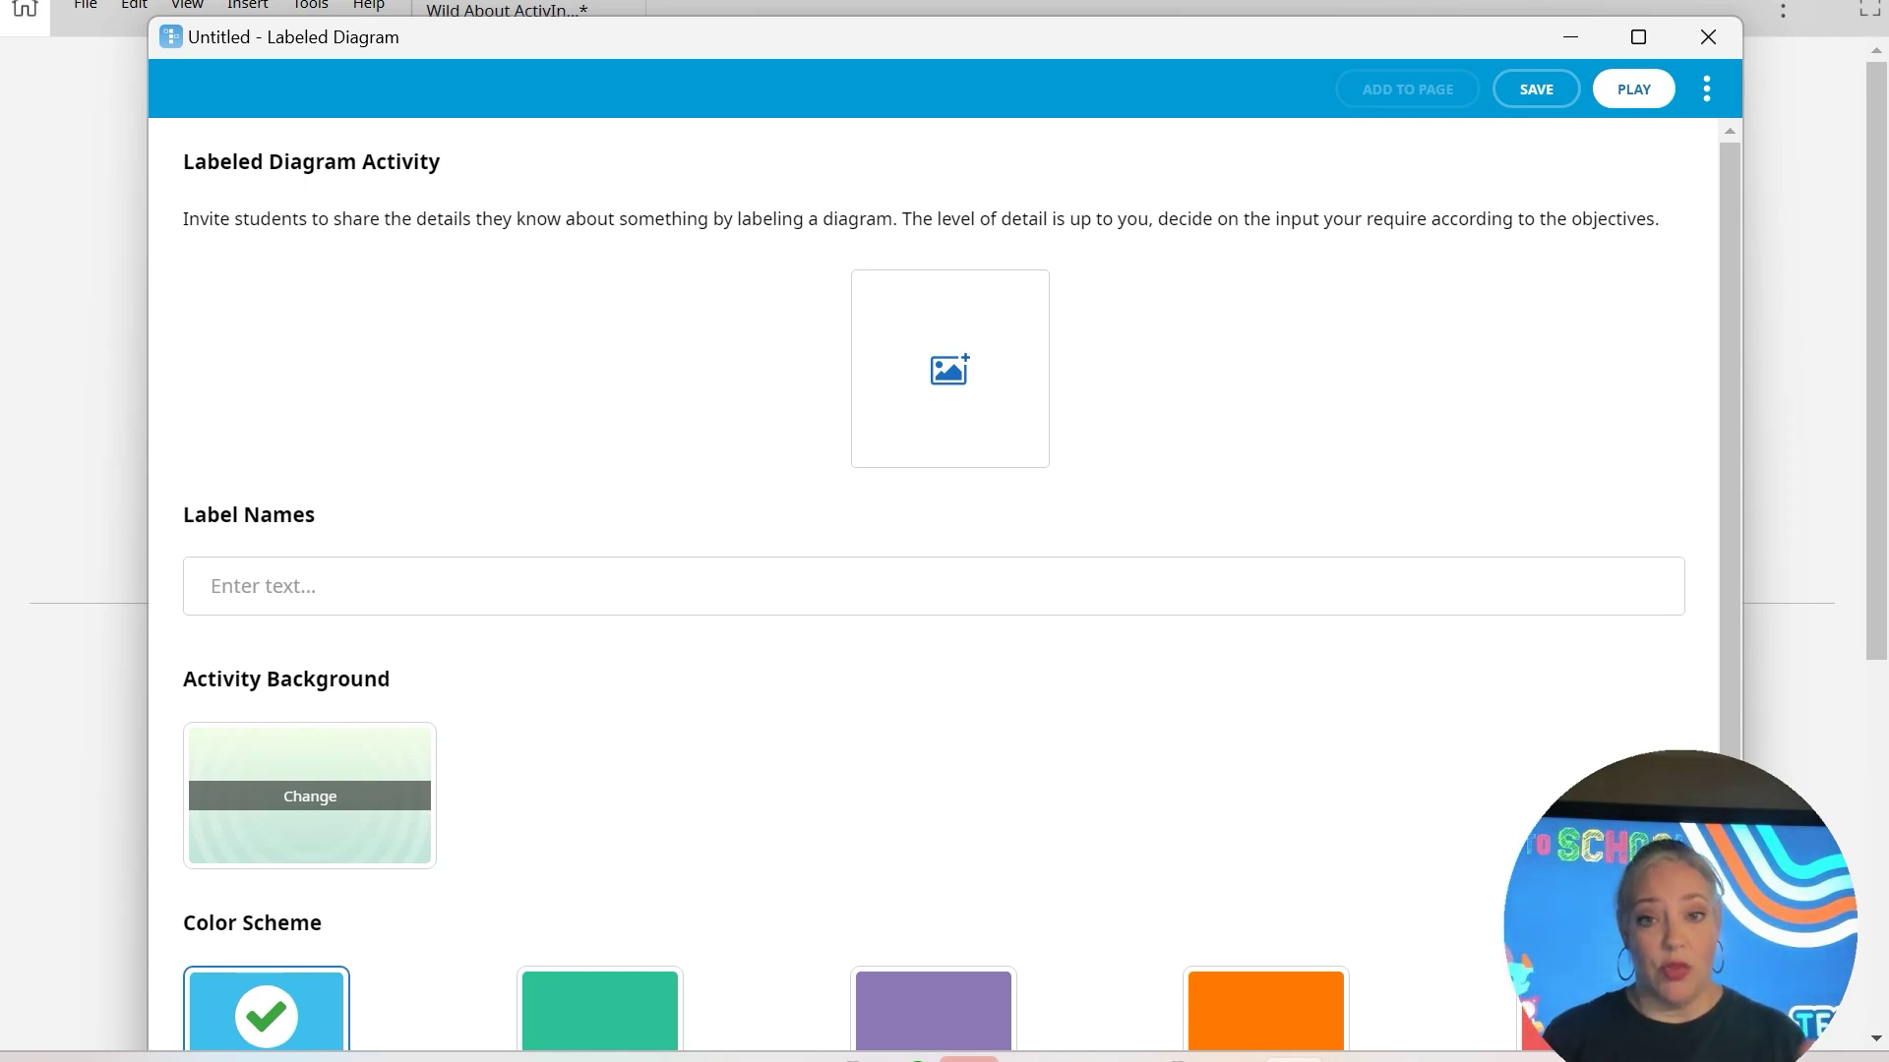
# Insert the "blank us map" image from the Activity Images folder in Documents as the diagram picture
pyautogui.click(949, 369)
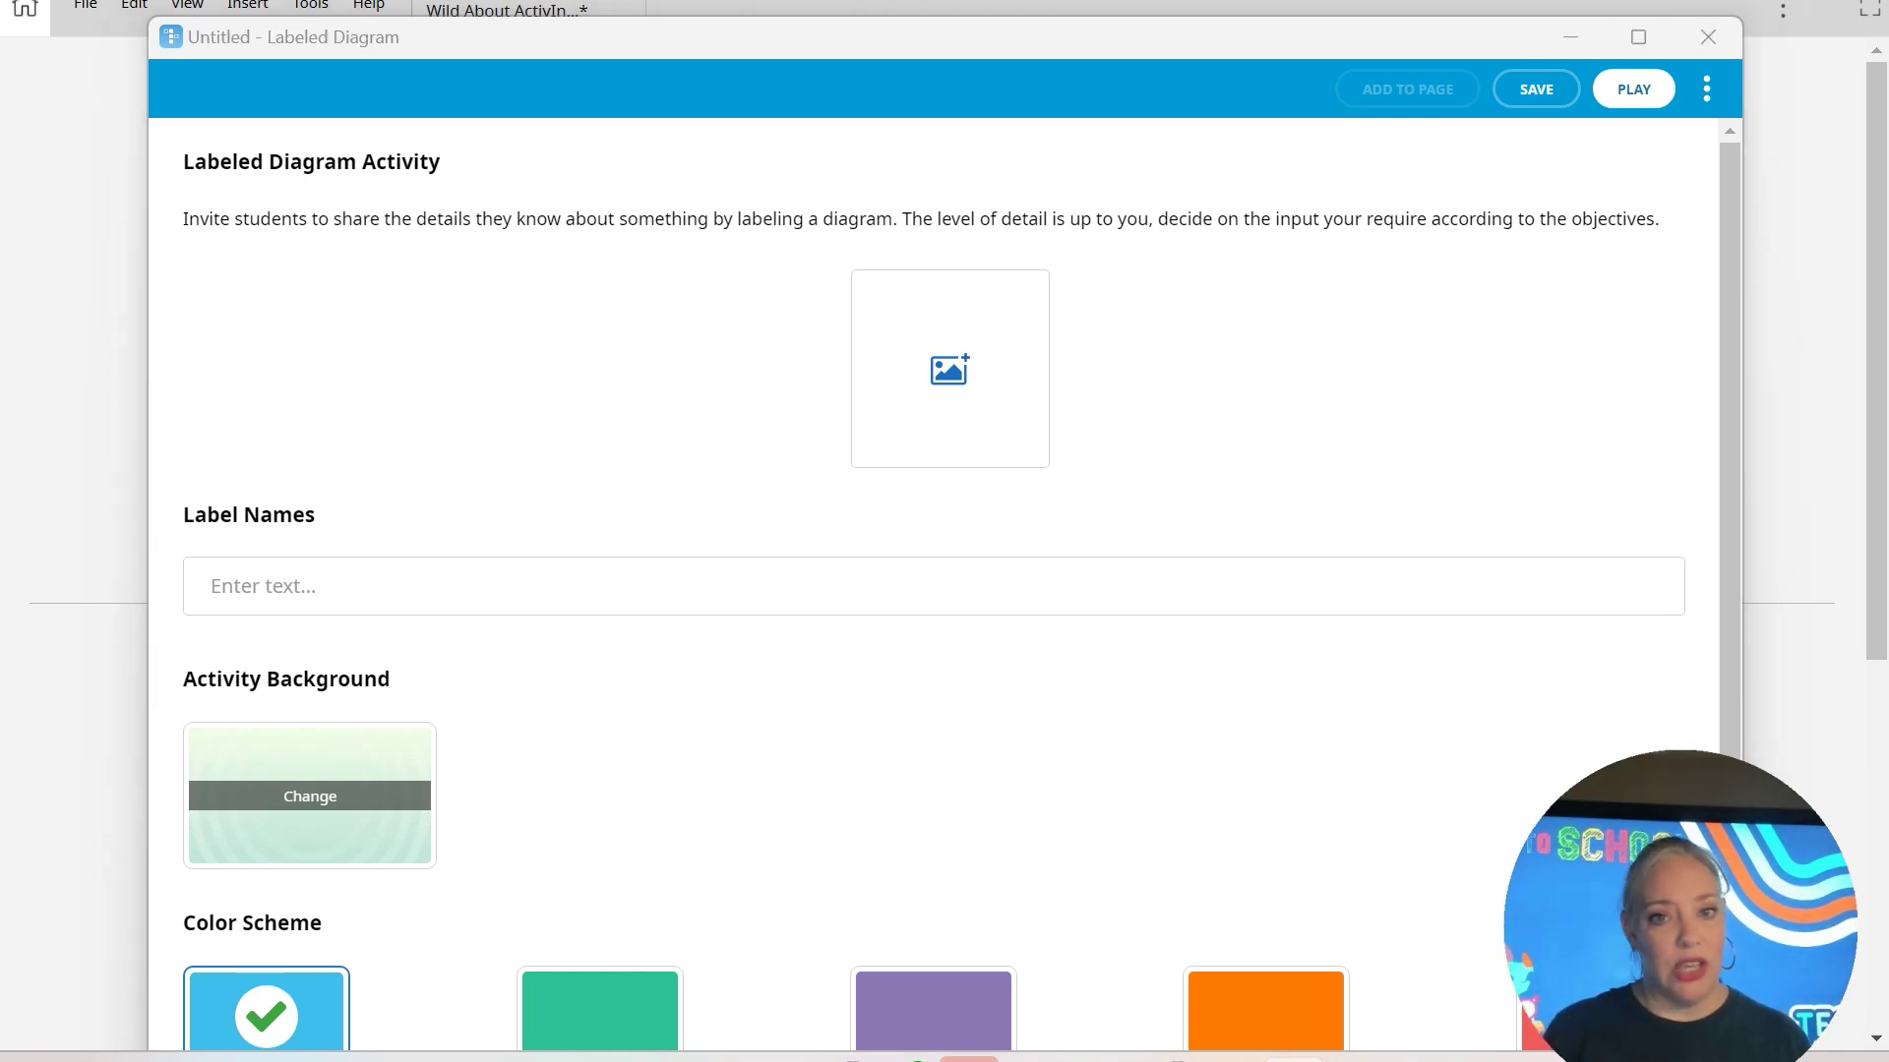
pyautogui.click(283, 437)
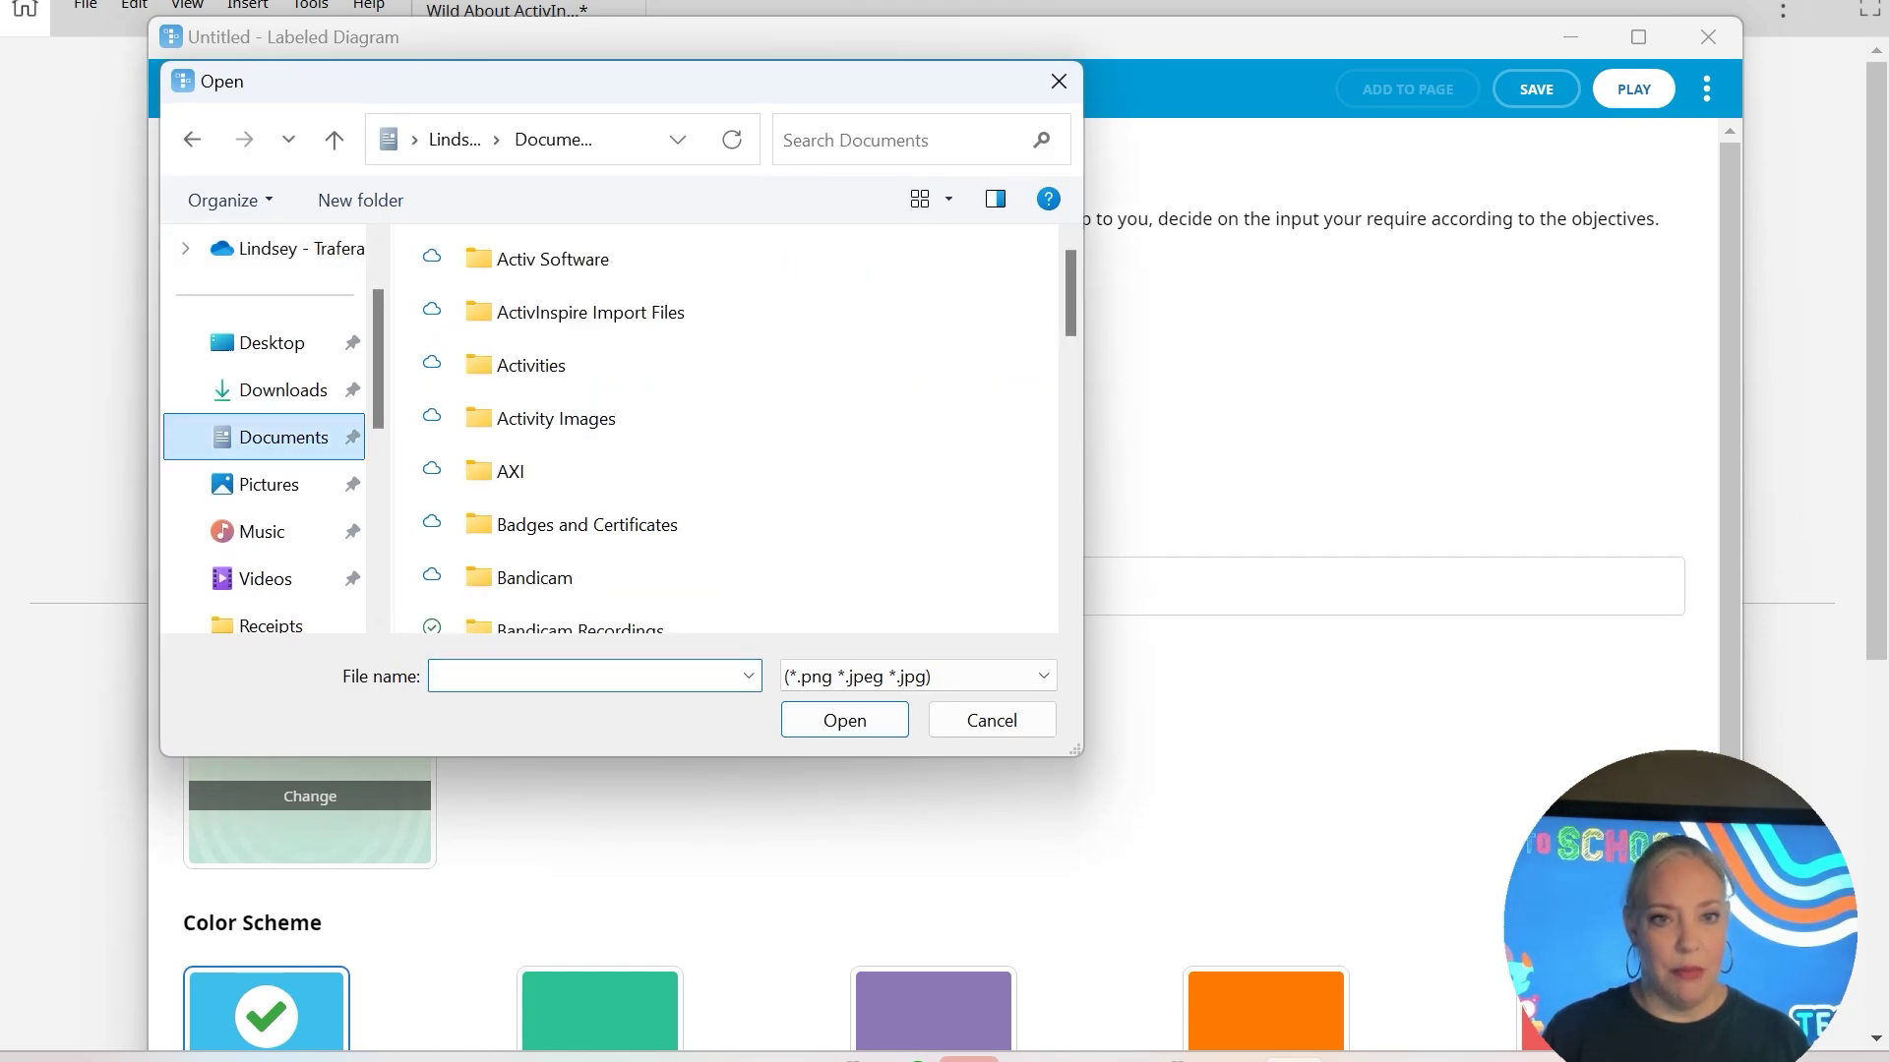
pyautogui.doubleClick(555, 418)
pyautogui.click(659, 330)
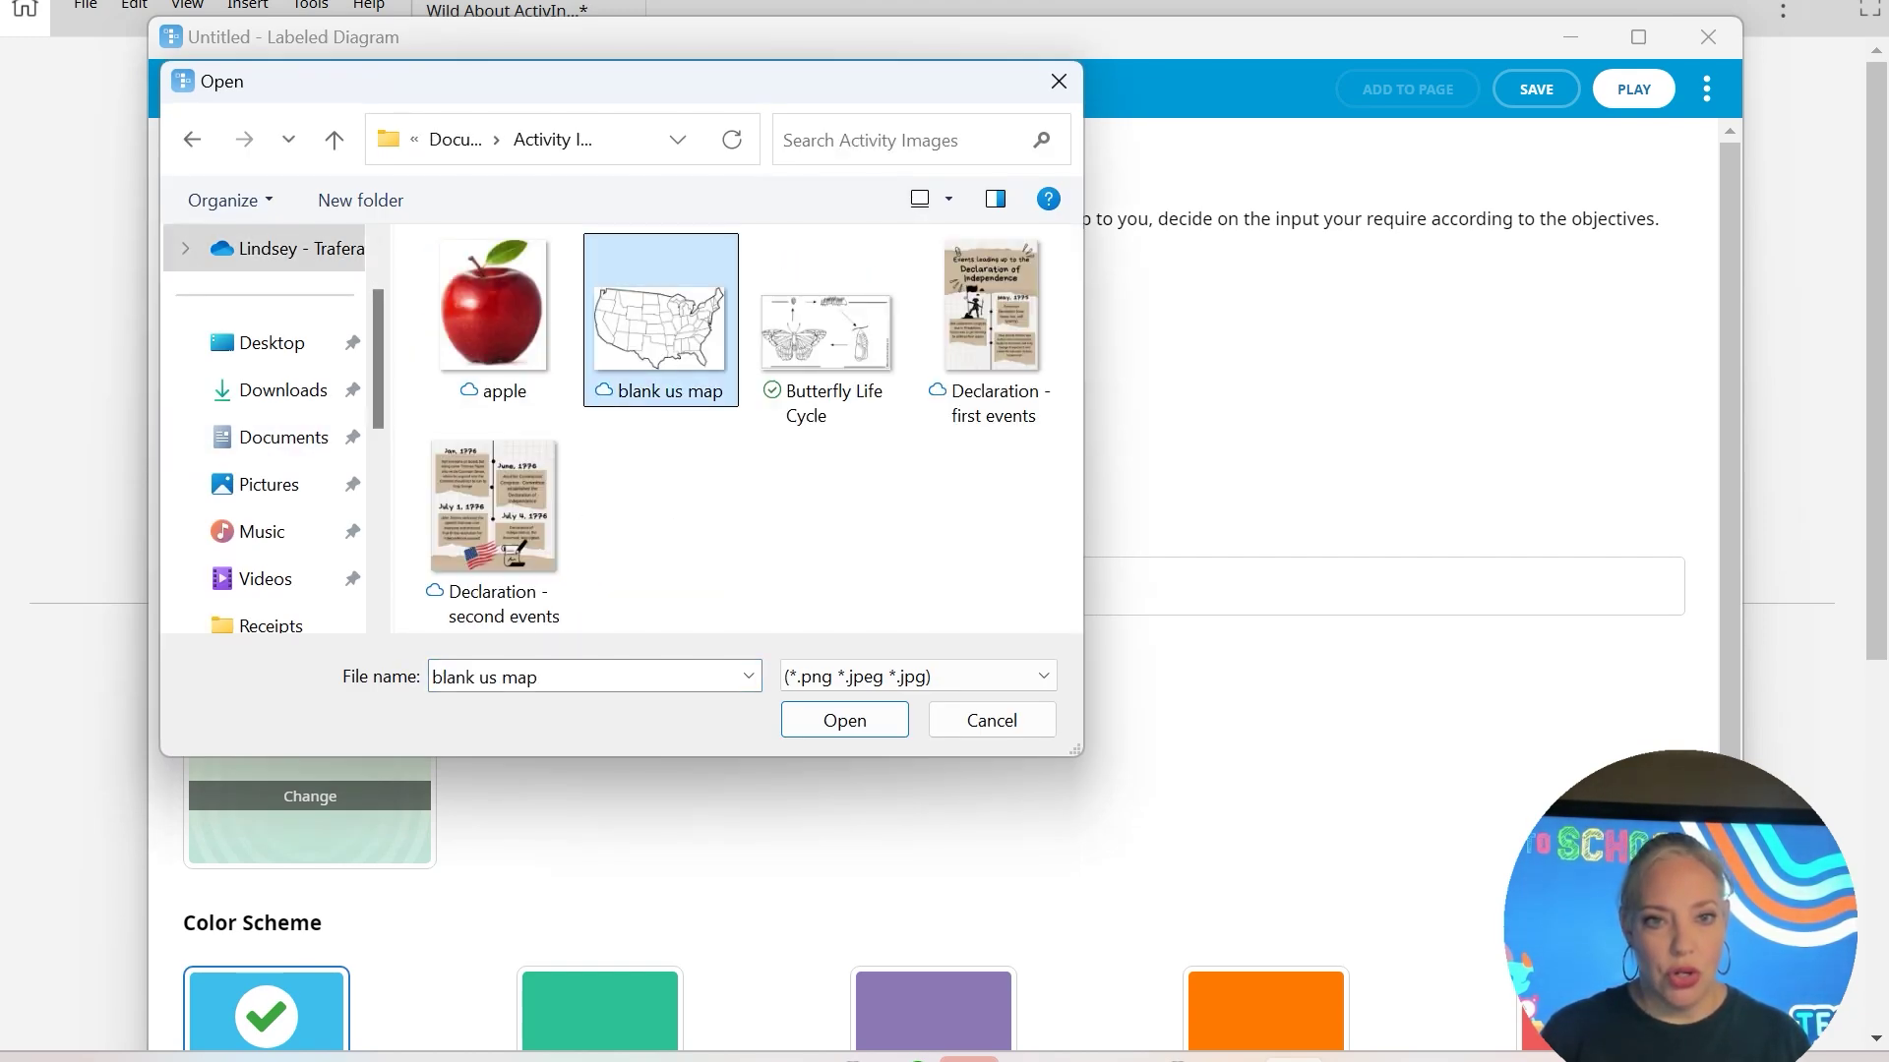
pyautogui.click(843, 719)
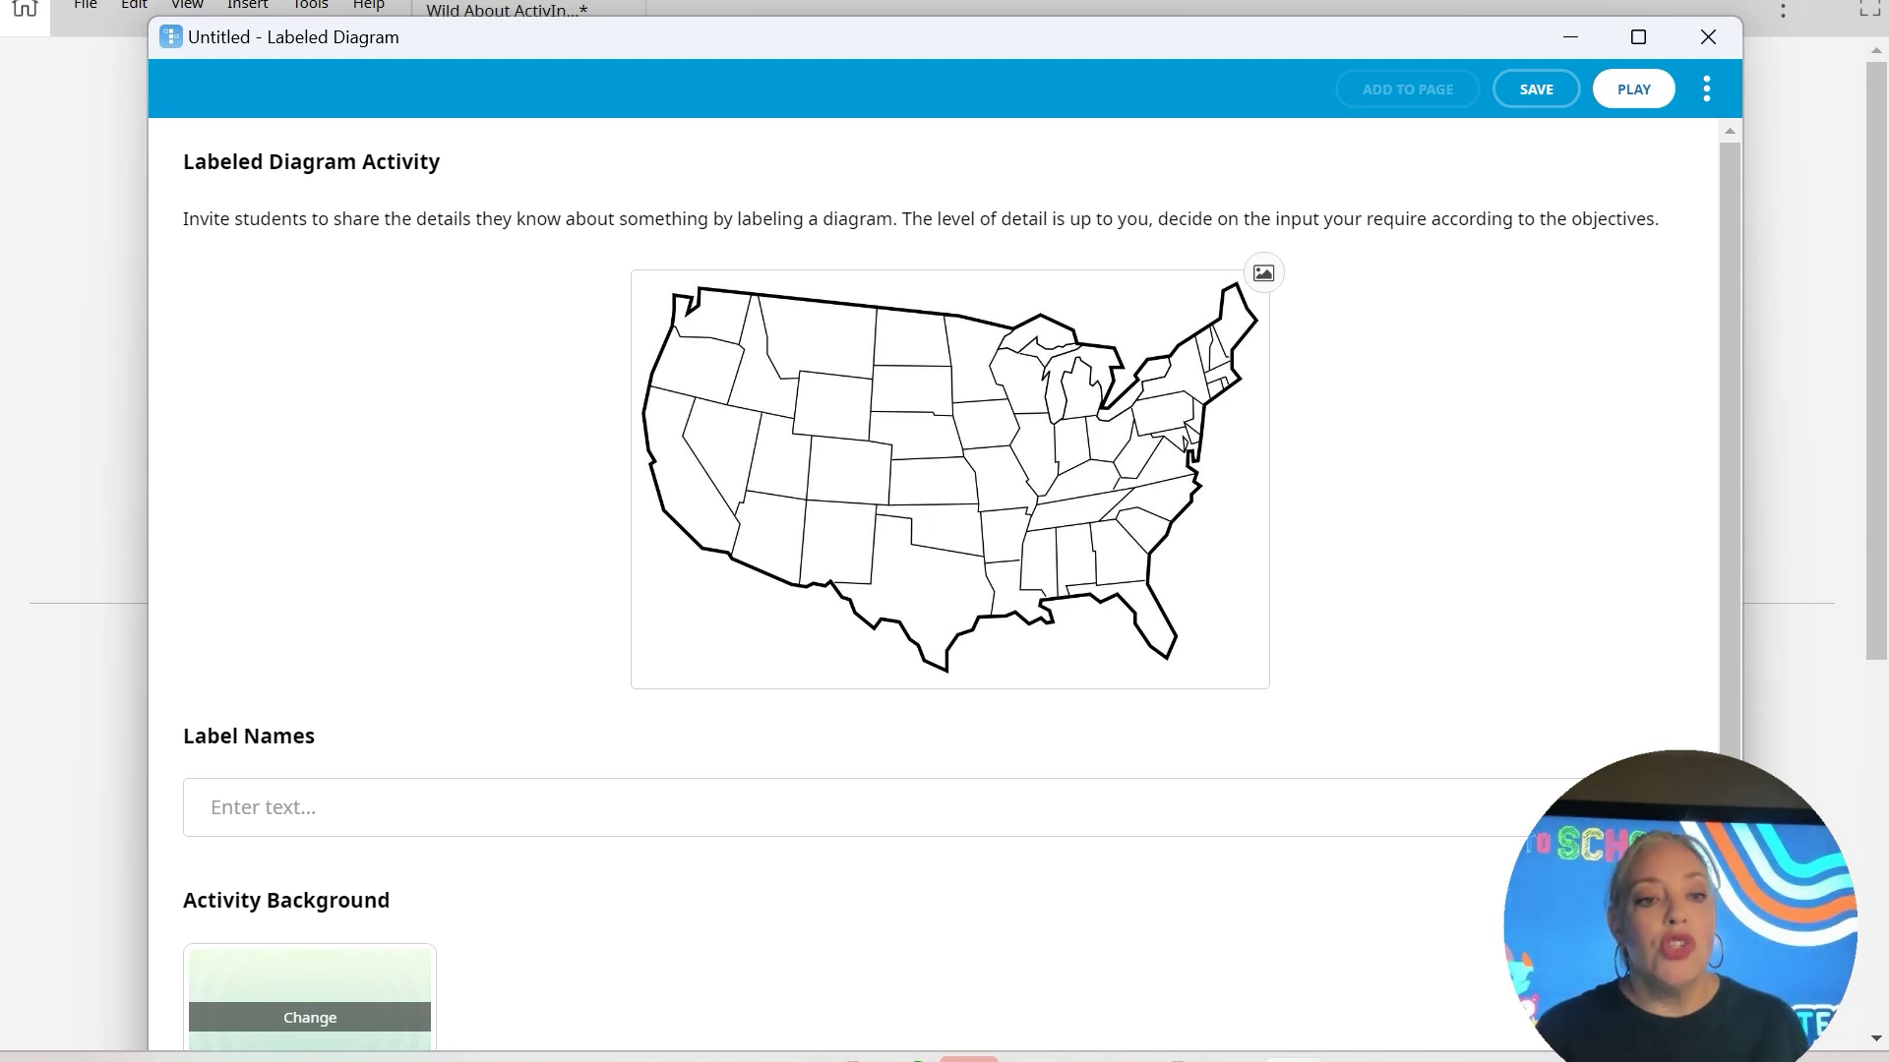
# Add the first label, "Louisiana", and place its marker on Louisiana on the map
pyautogui.click(767, 400)
pyautogui.write('Lo')
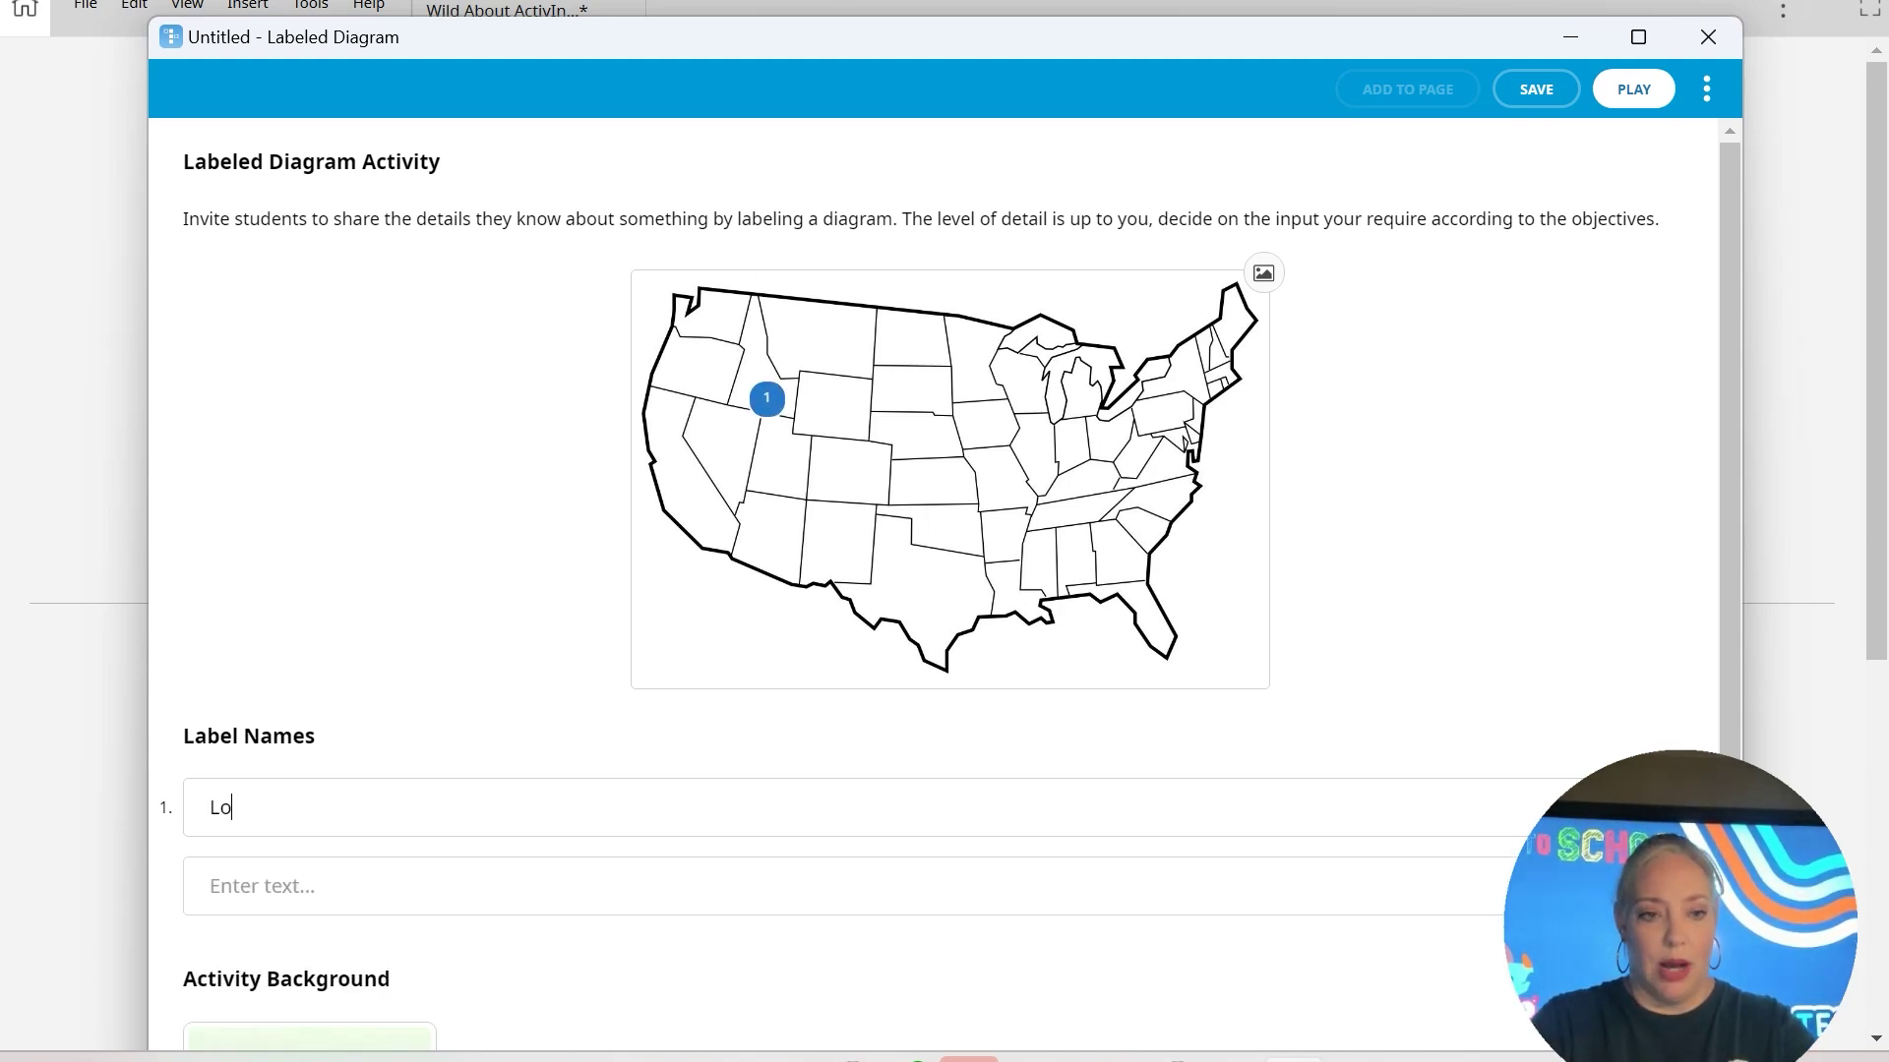
pyautogui.write('uisiana')
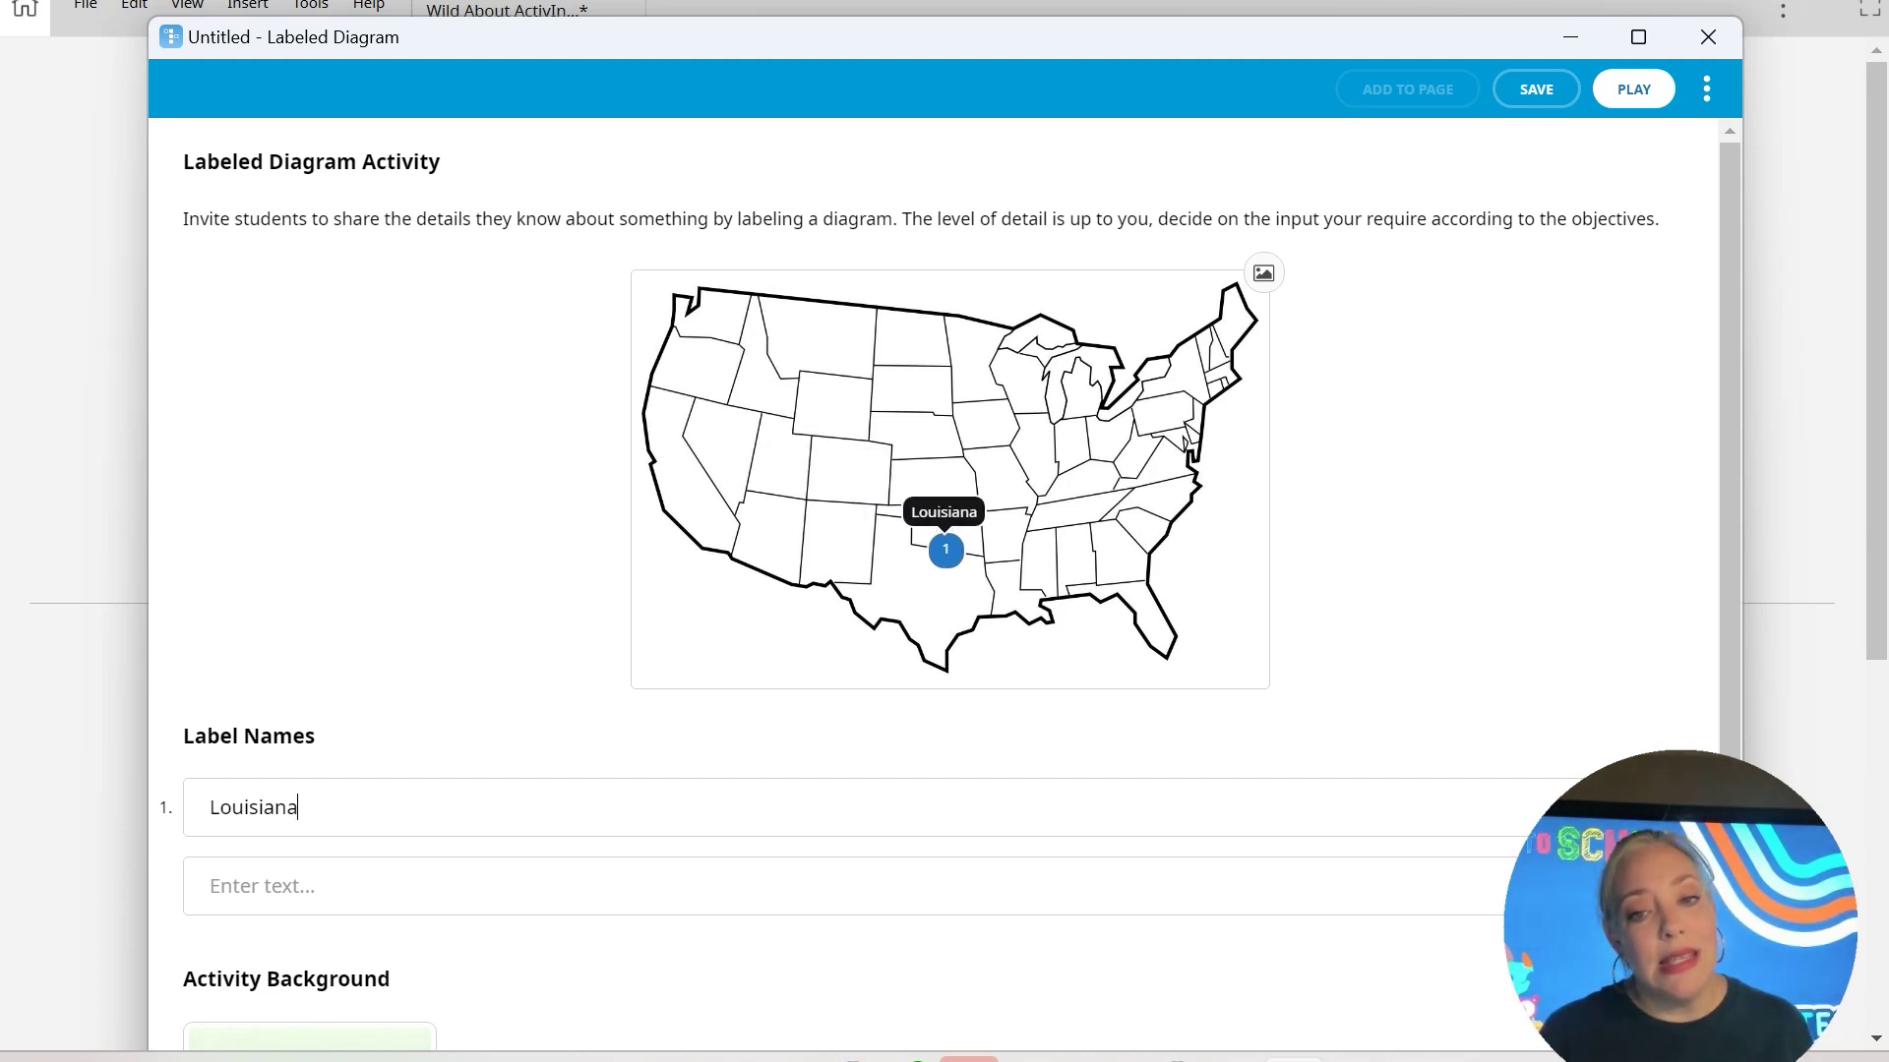
pyautogui.moveTo(945, 550)
pyautogui.mouseDown()
pyautogui.moveTo(1024, 603)
pyautogui.moveTo(1011, 590)
pyautogui.mouseUp()
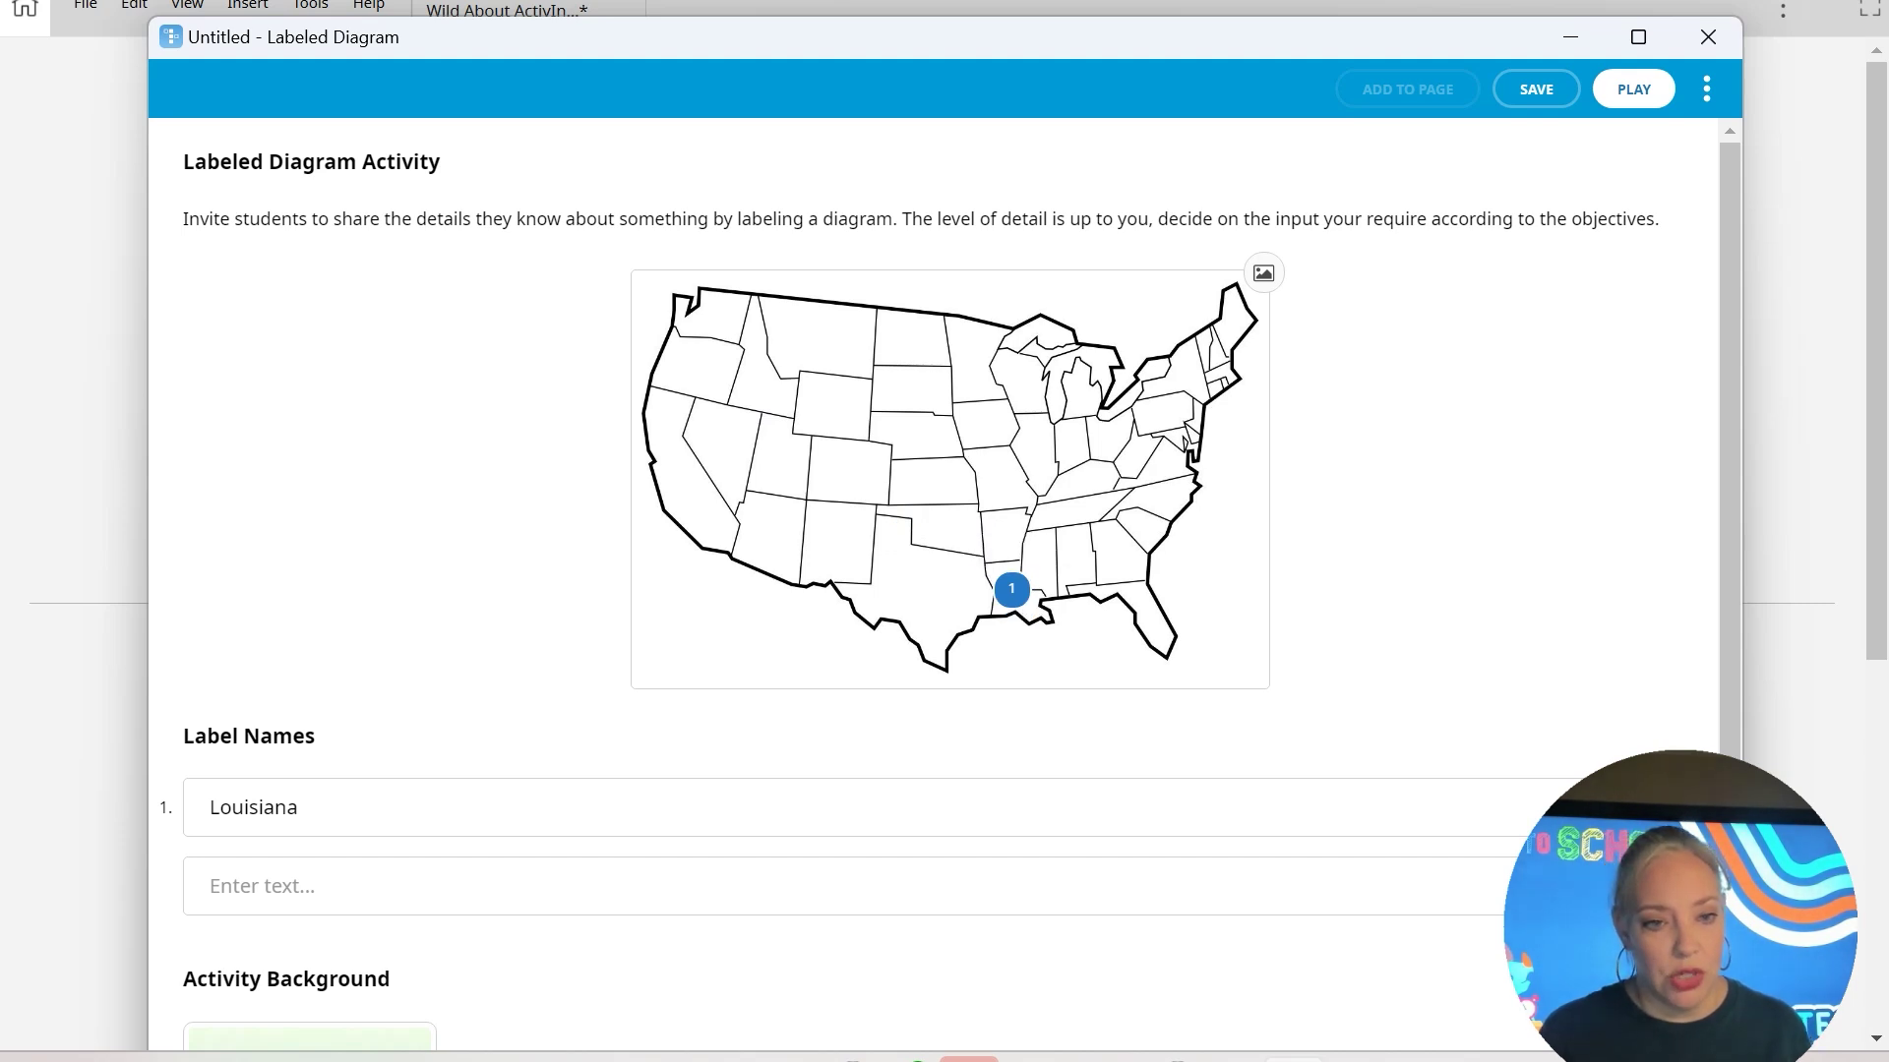
# Add a second label, "Texas", and place its marker on Texas on the map
pyautogui.write('Te')
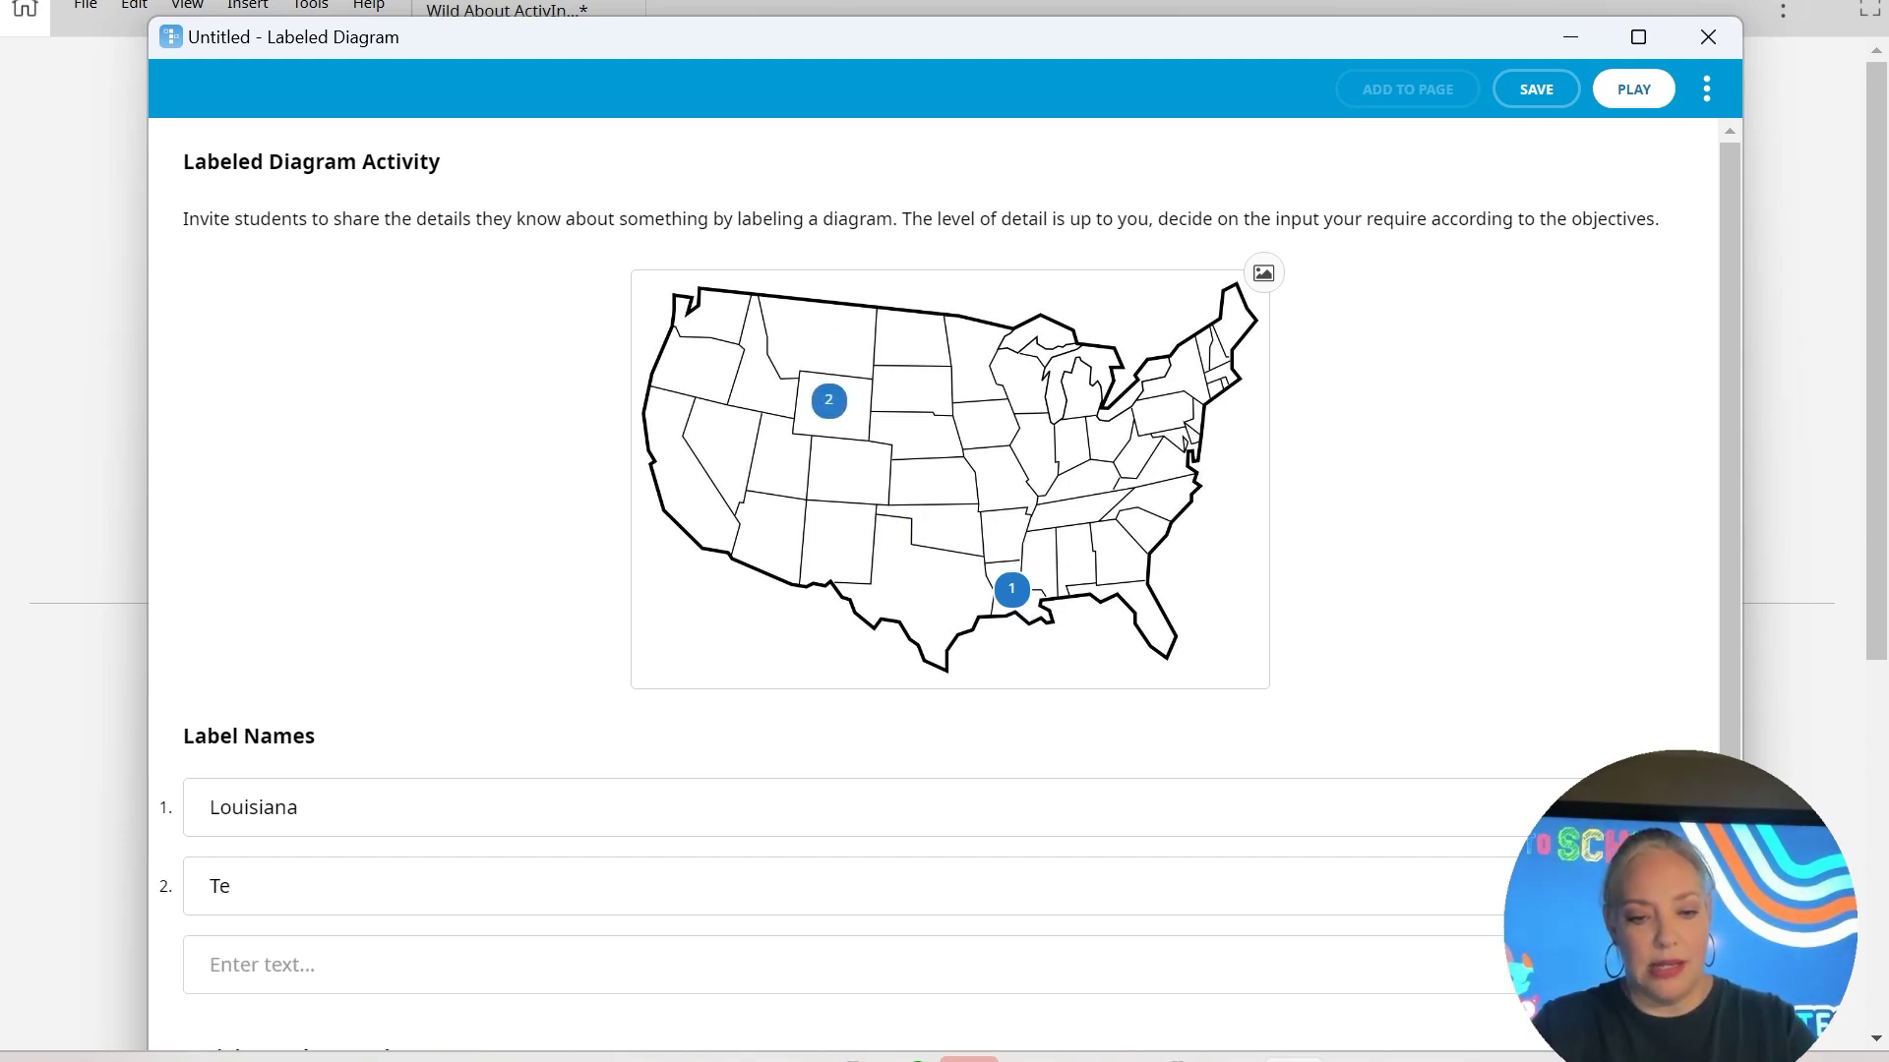
pyautogui.write('xas')
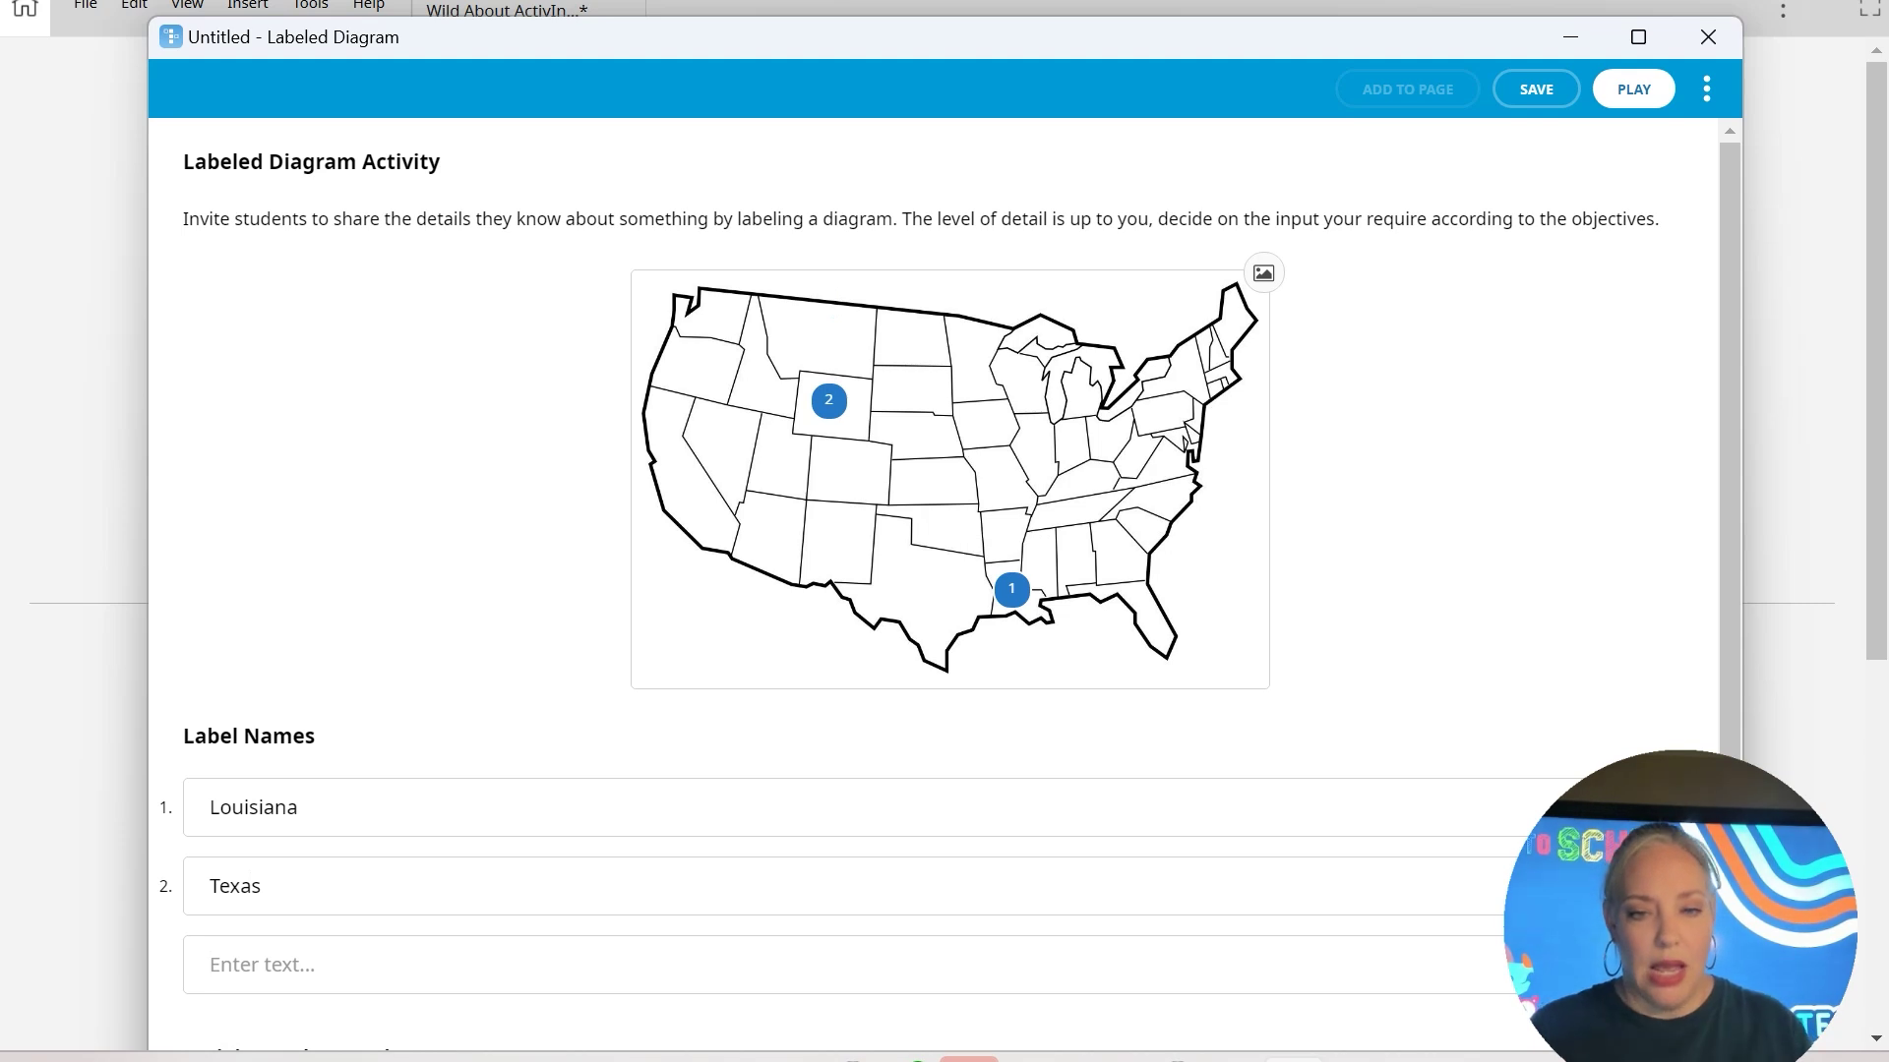
pyautogui.moveTo(828, 400); pyautogui.dragTo(924, 588)
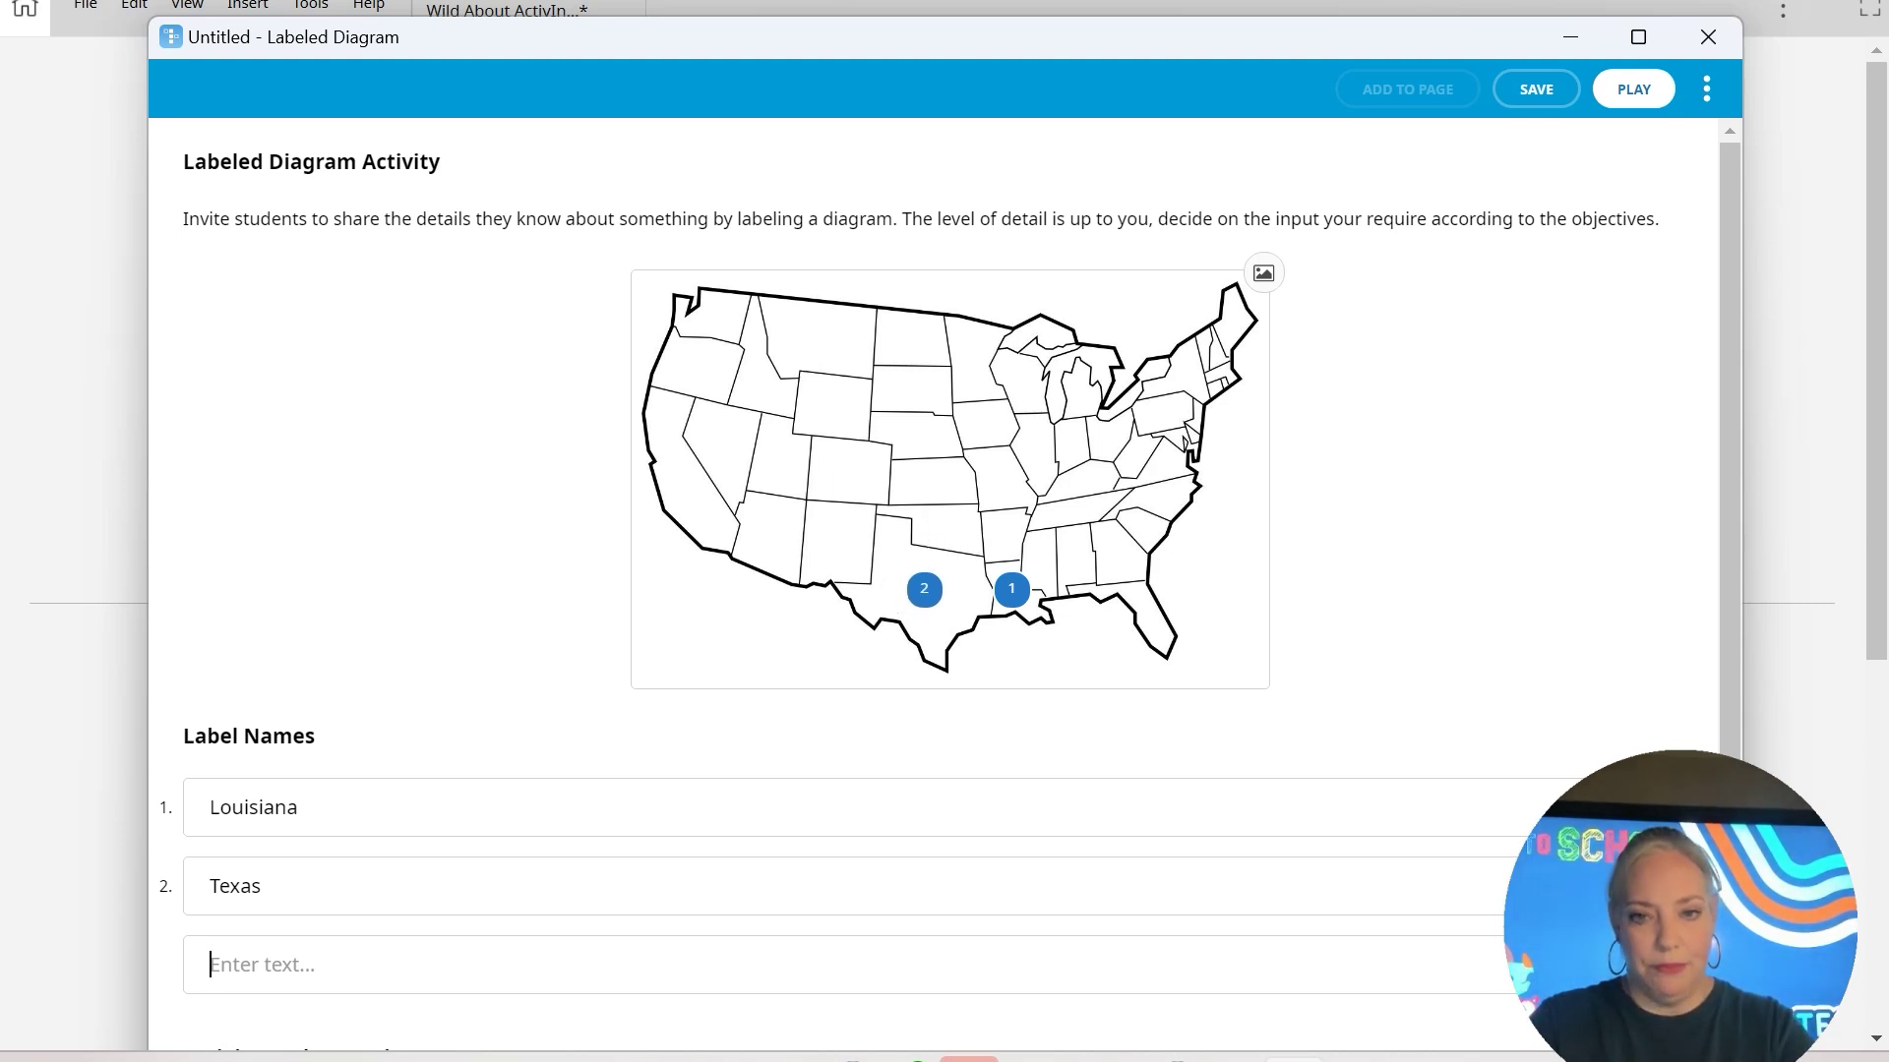
# Add a third label, "Mississippi", and place its marker on Mississippi on the map
pyautogui.write('Mississip')
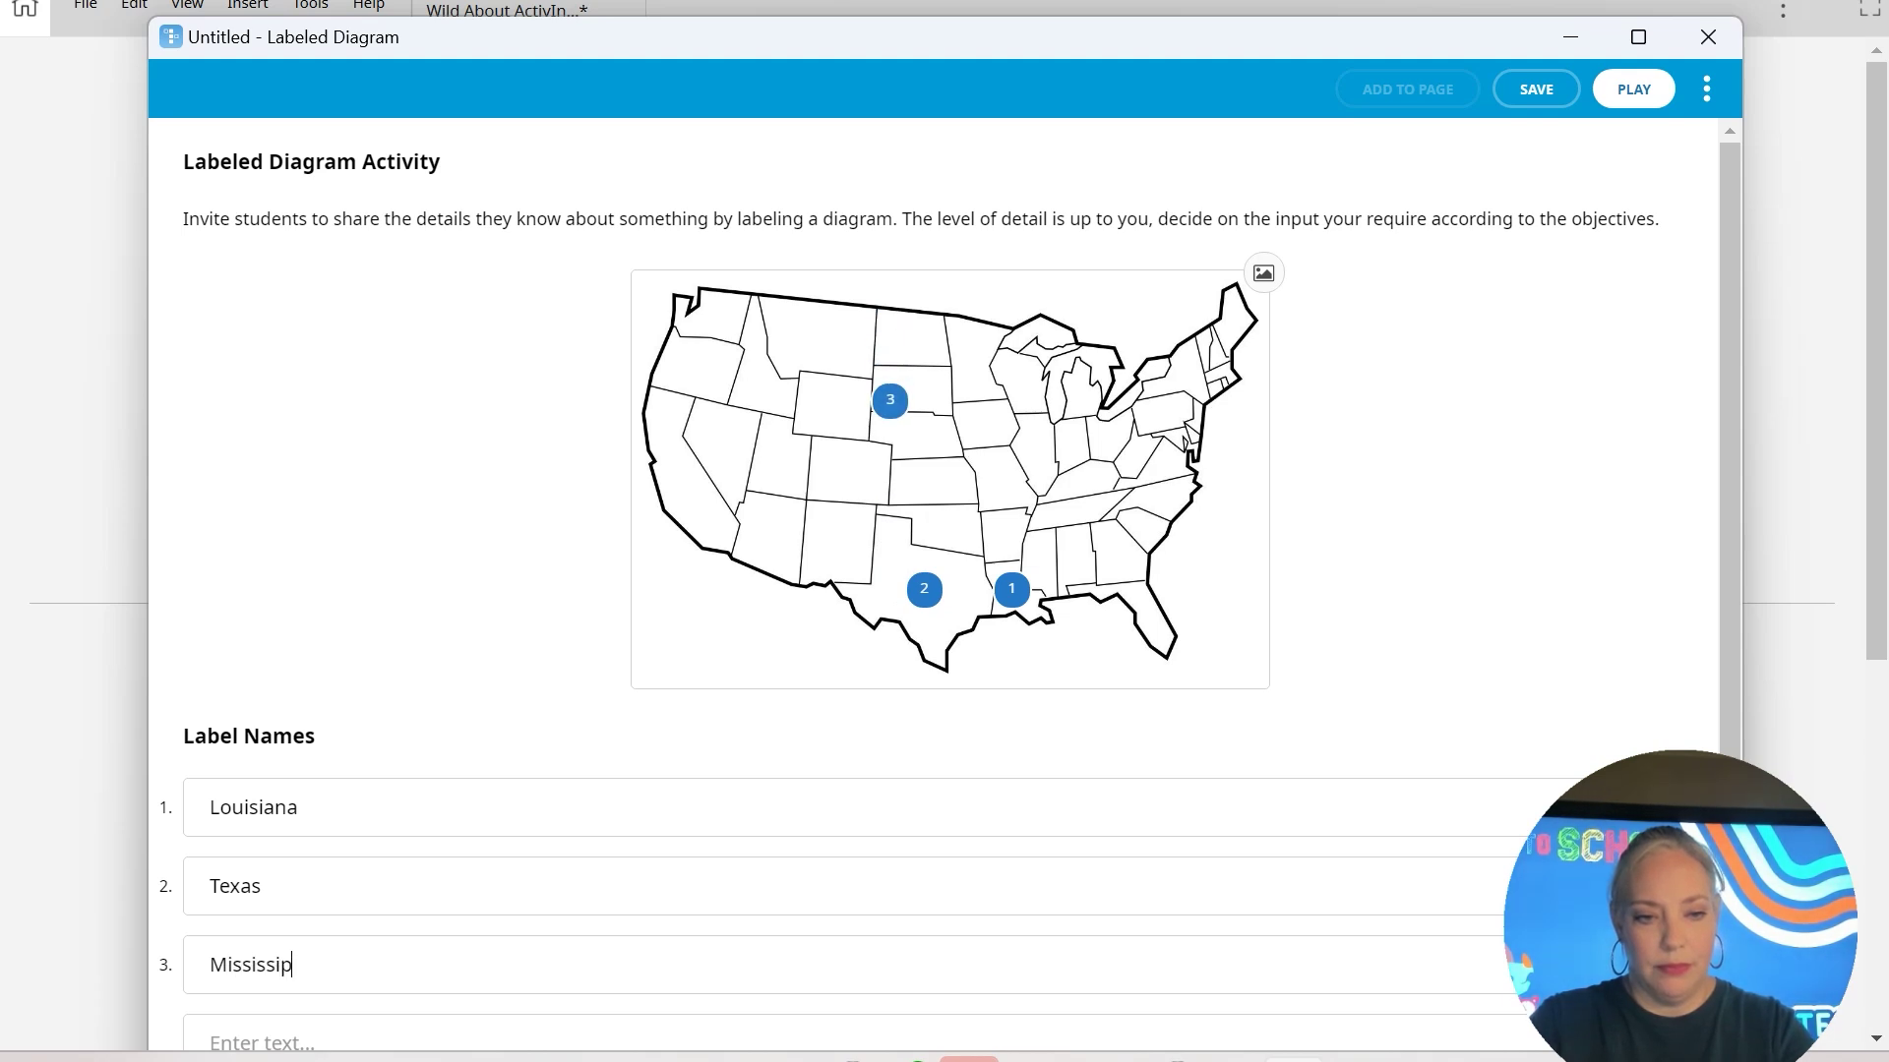
pyautogui.write('pi')
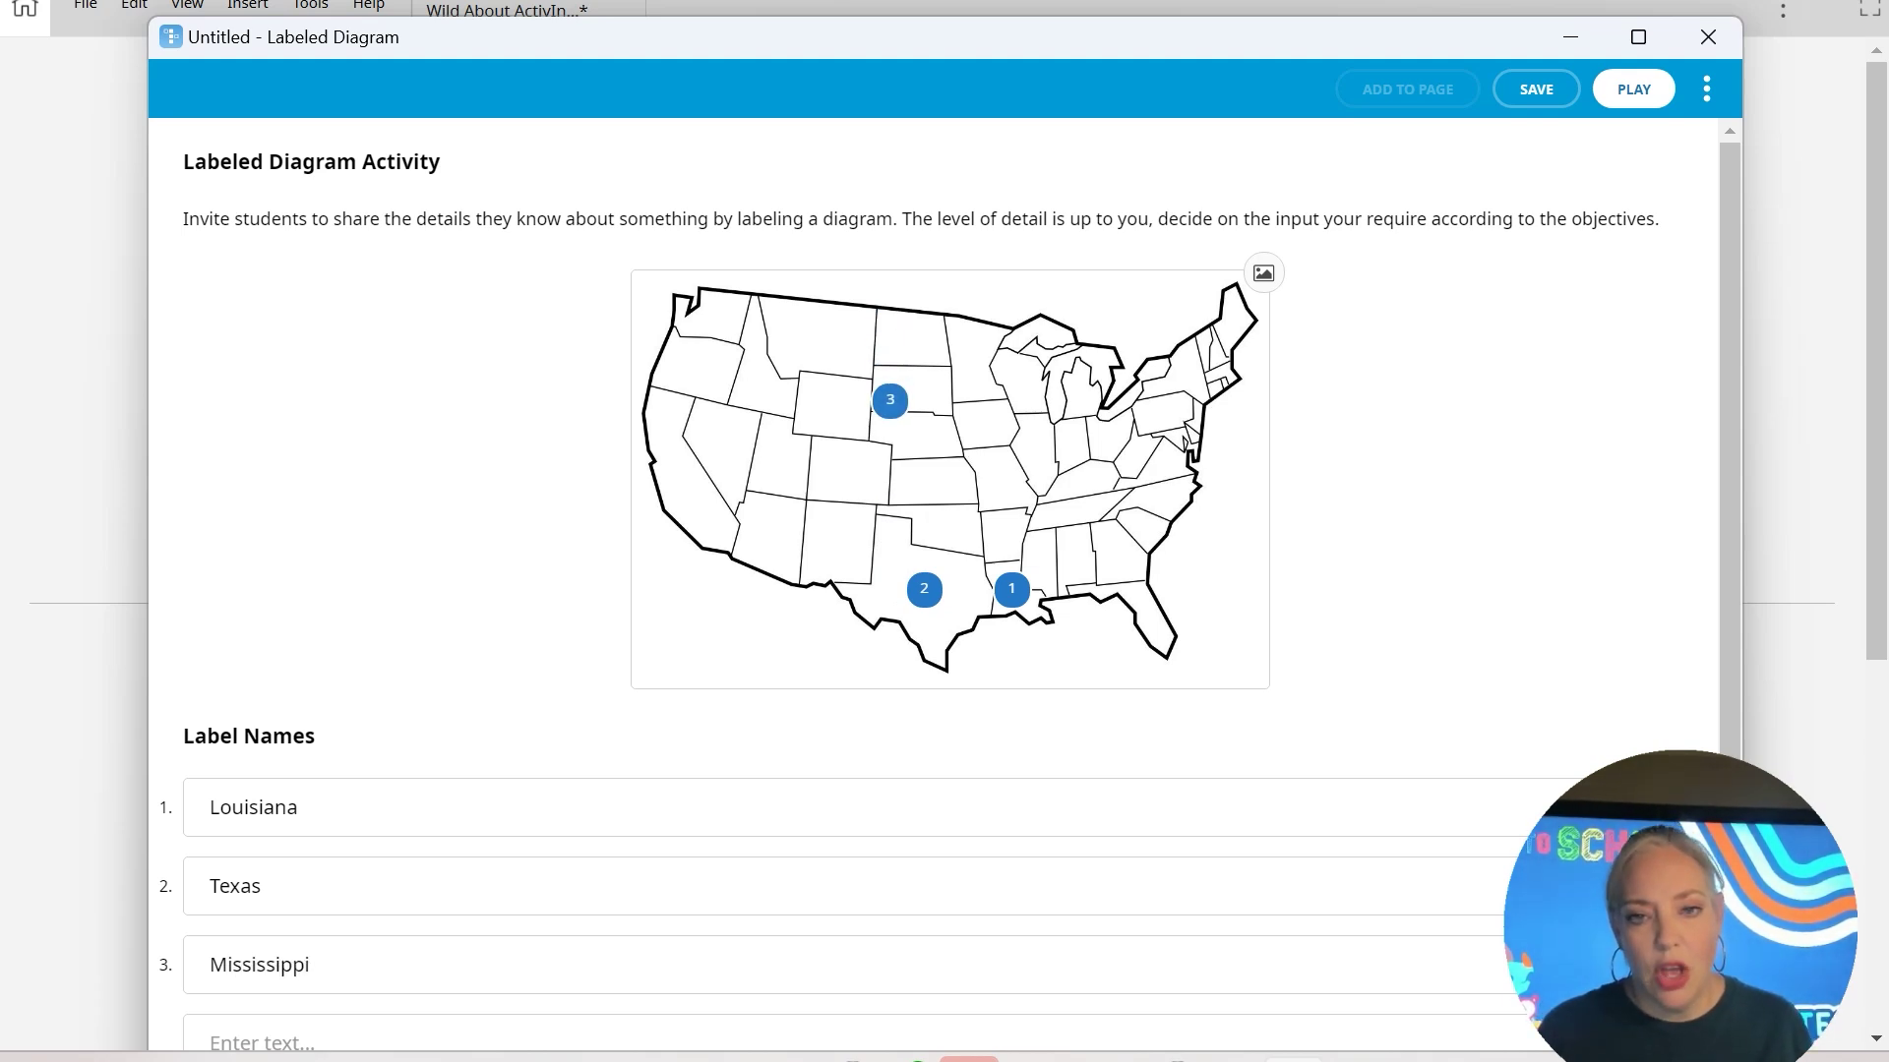
pyautogui.moveTo(890, 400); pyautogui.dragTo(1044, 564)
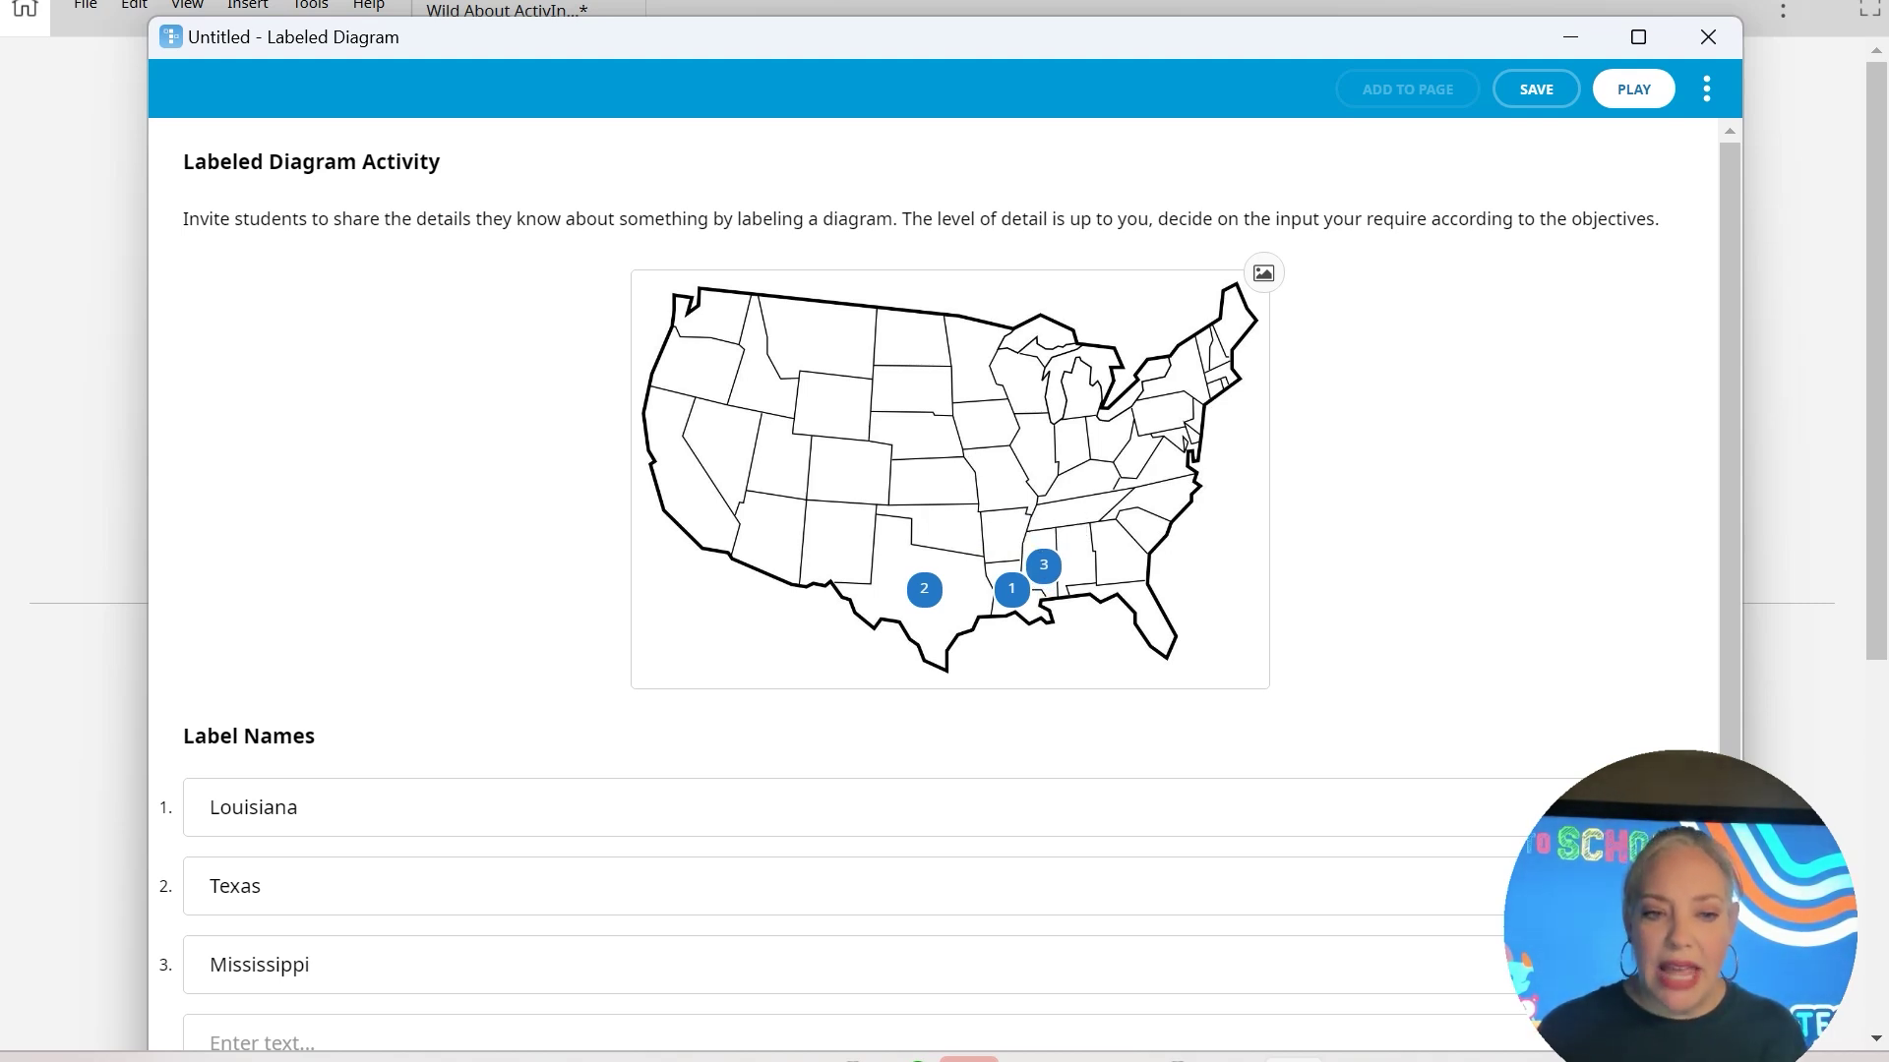
# Test the labeled diagram by trying Louisiana on Mississippi's dot, connecting all three states to their correct dots, and return to editing
pyautogui.click(1632, 89)
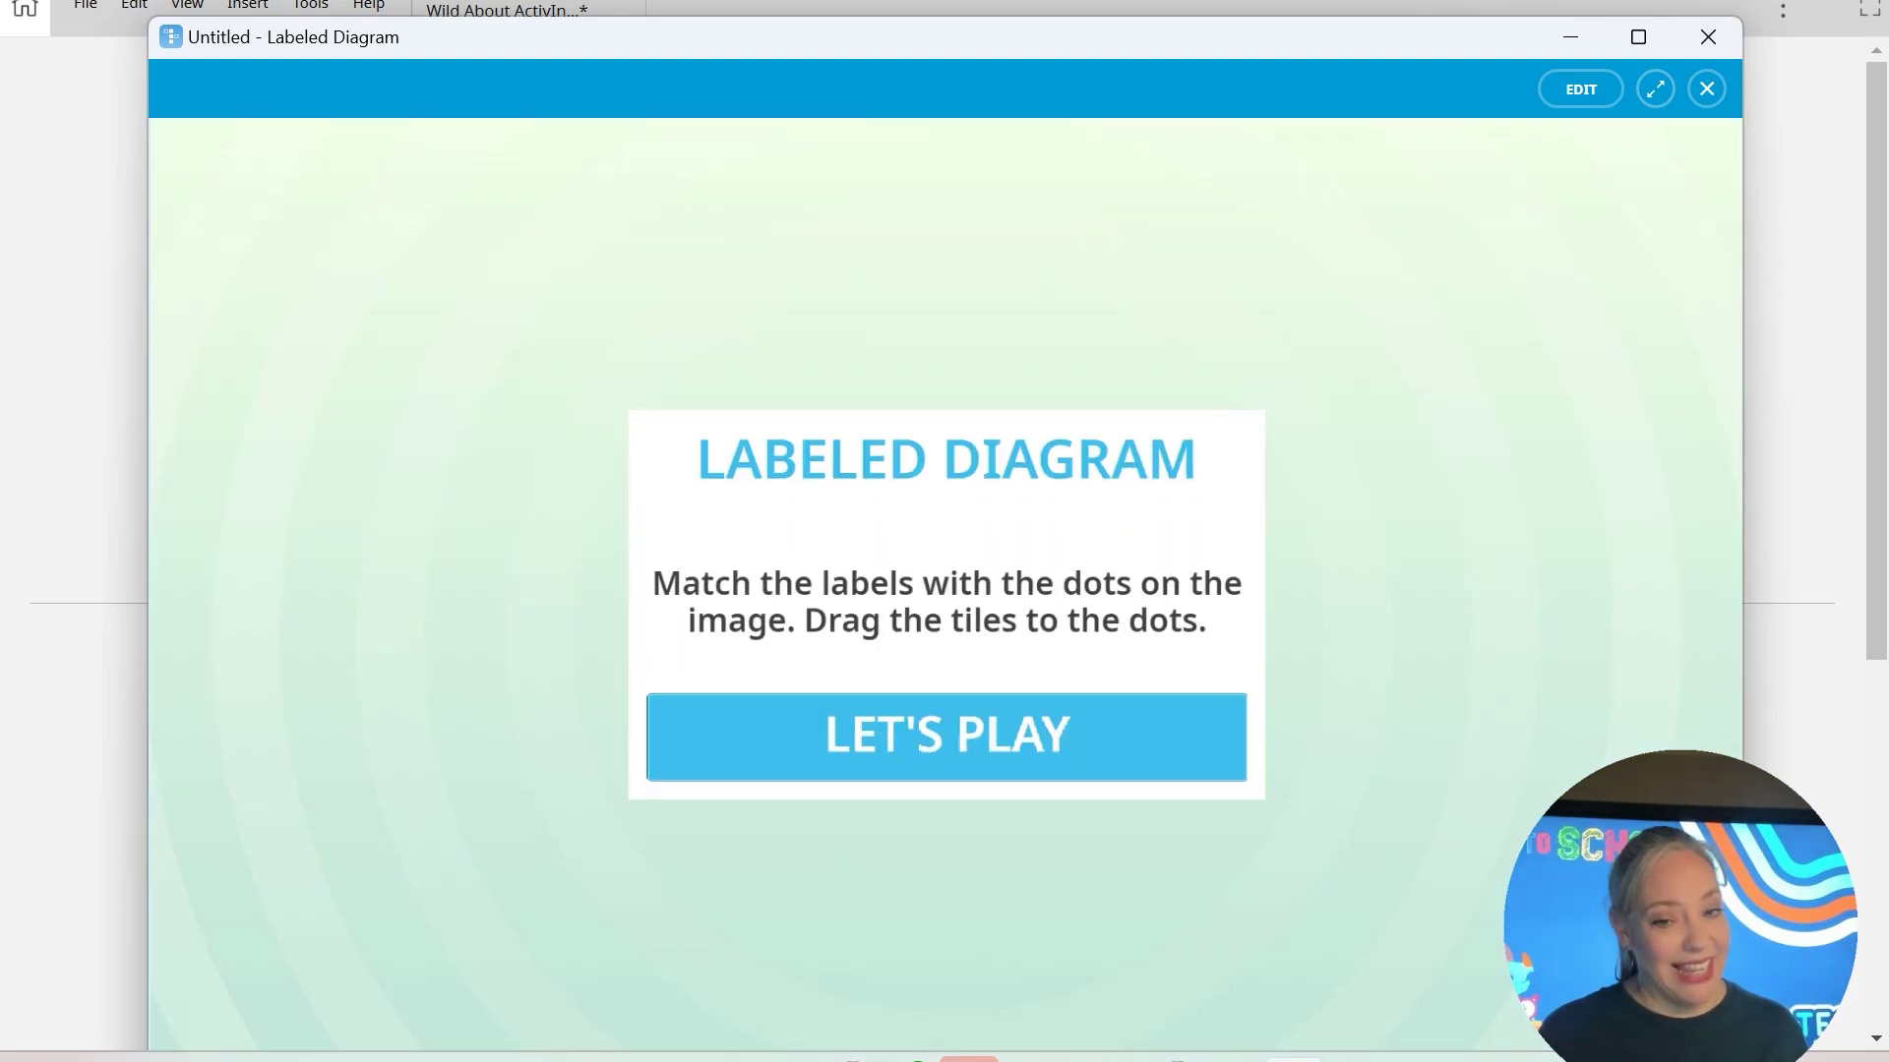
pyautogui.click(945, 737)
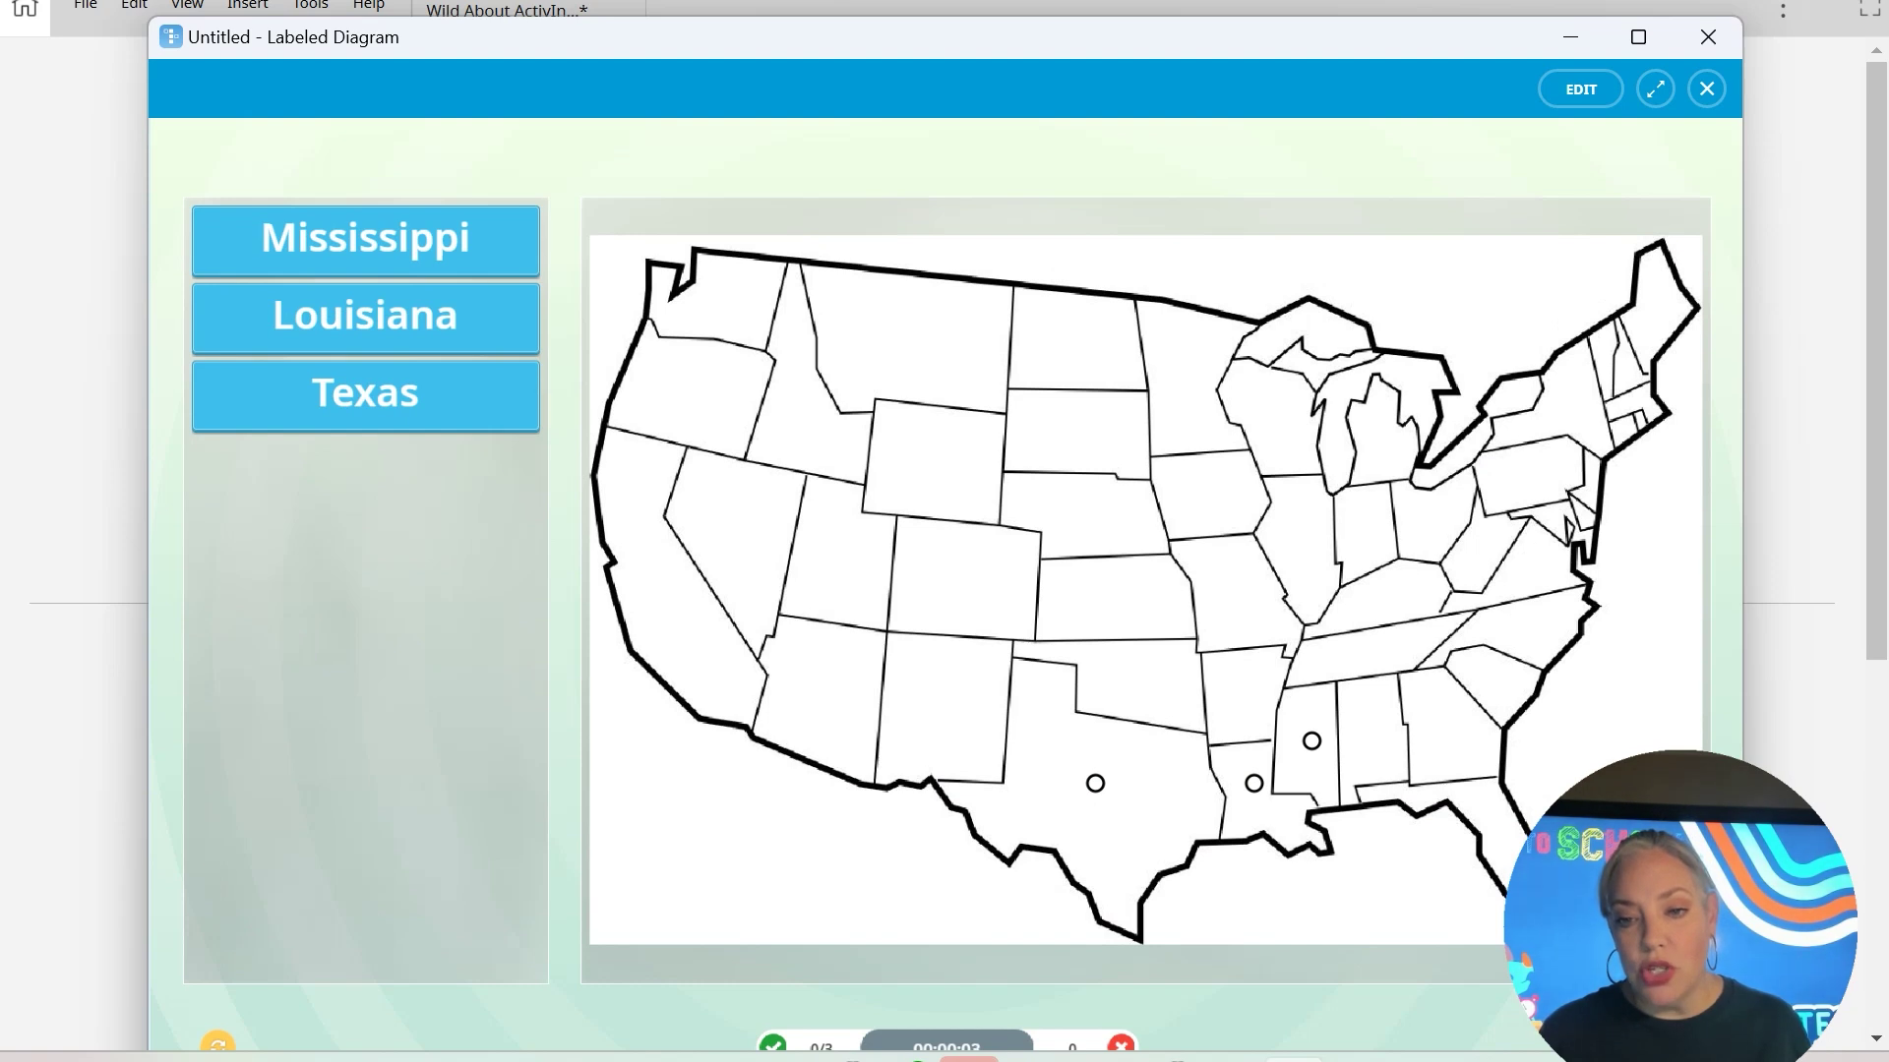
pyautogui.moveTo(366, 395); pyautogui.dragTo(1095, 783)
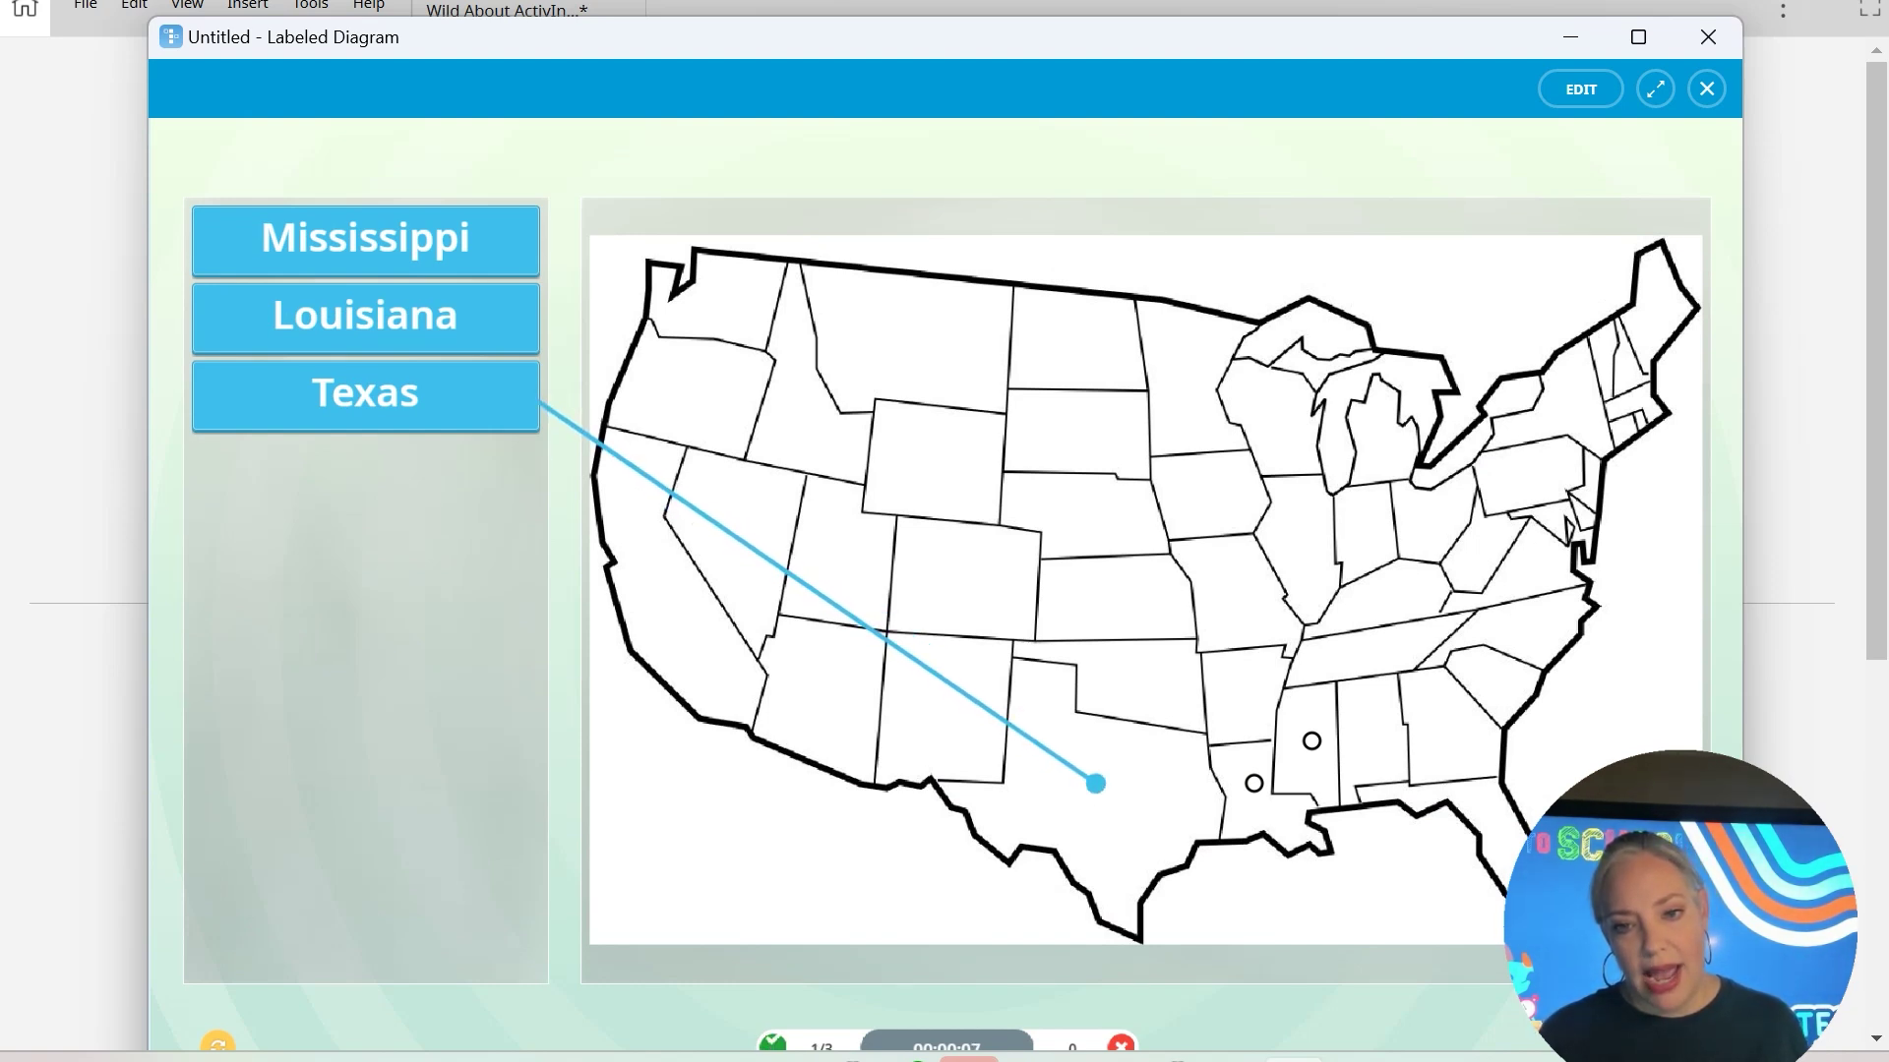
pyautogui.moveTo(366, 317); pyautogui.dragTo(1312, 740)
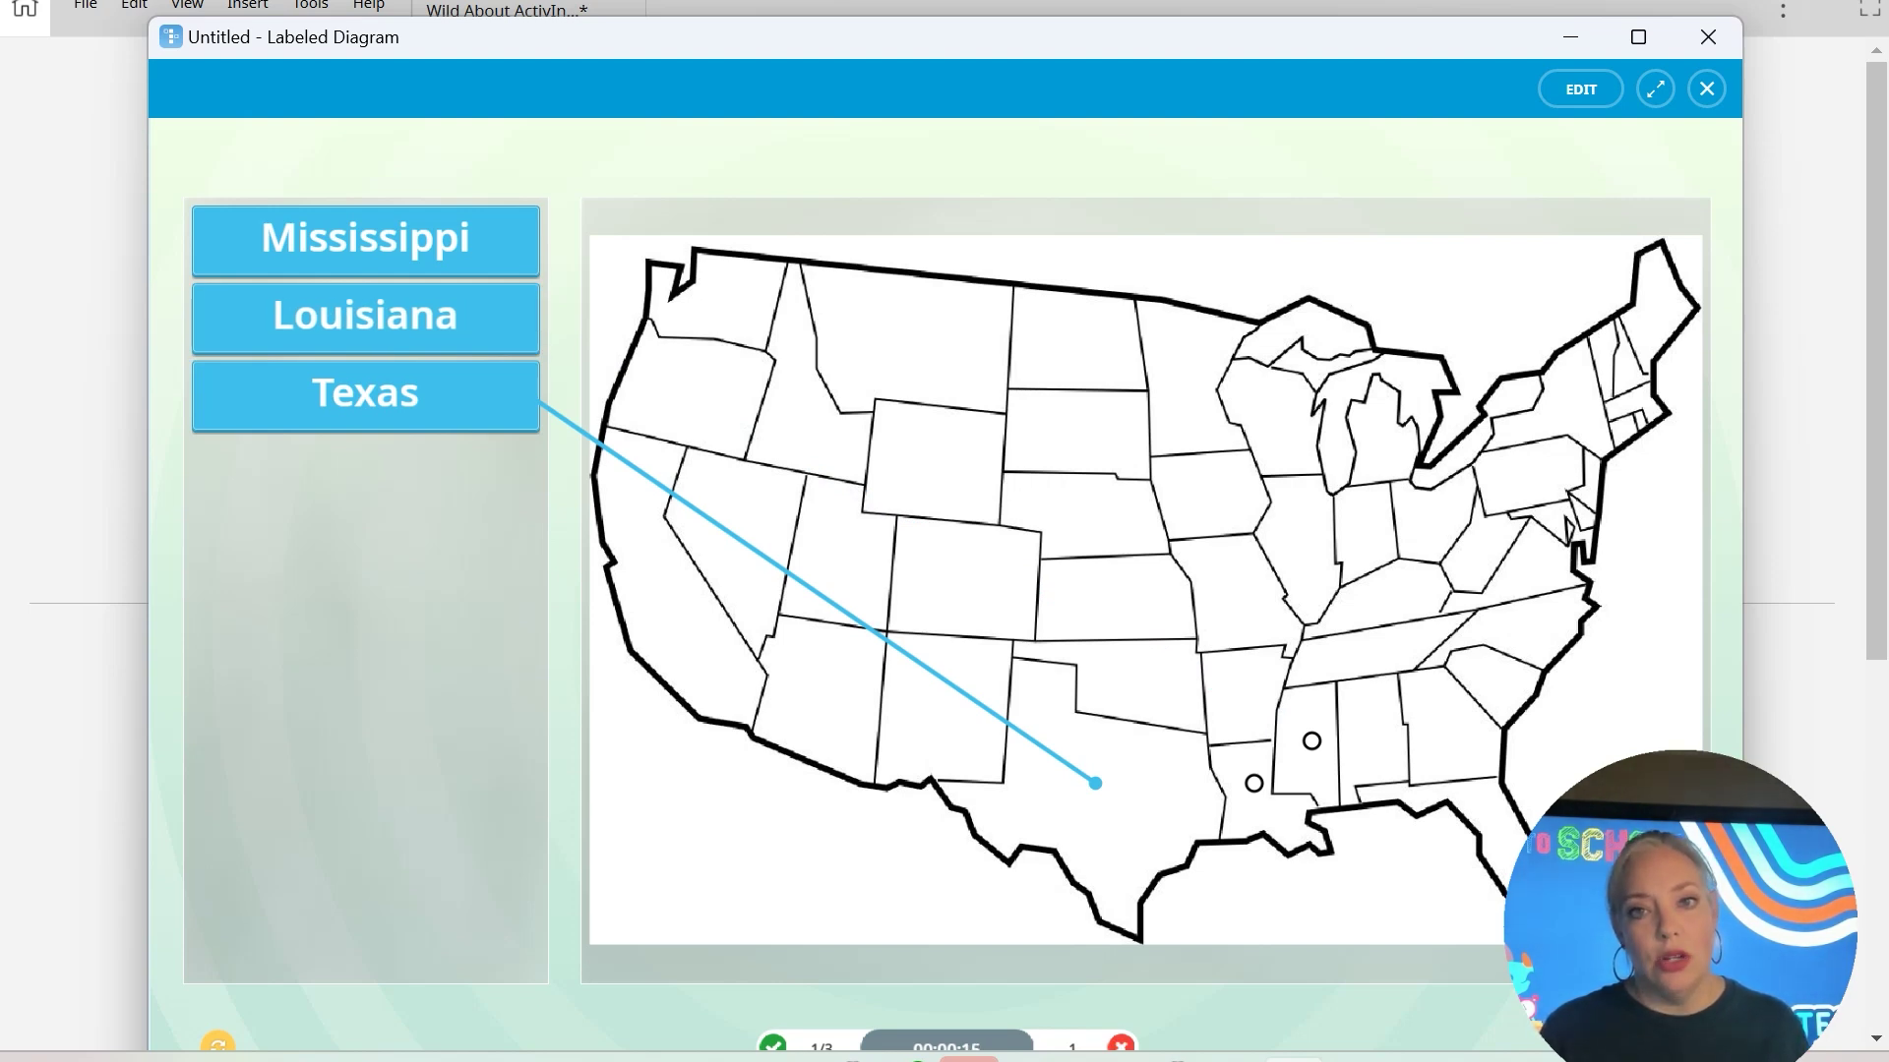
pyautogui.moveTo(1100, 51); pyautogui.dragTo(1090, 0)
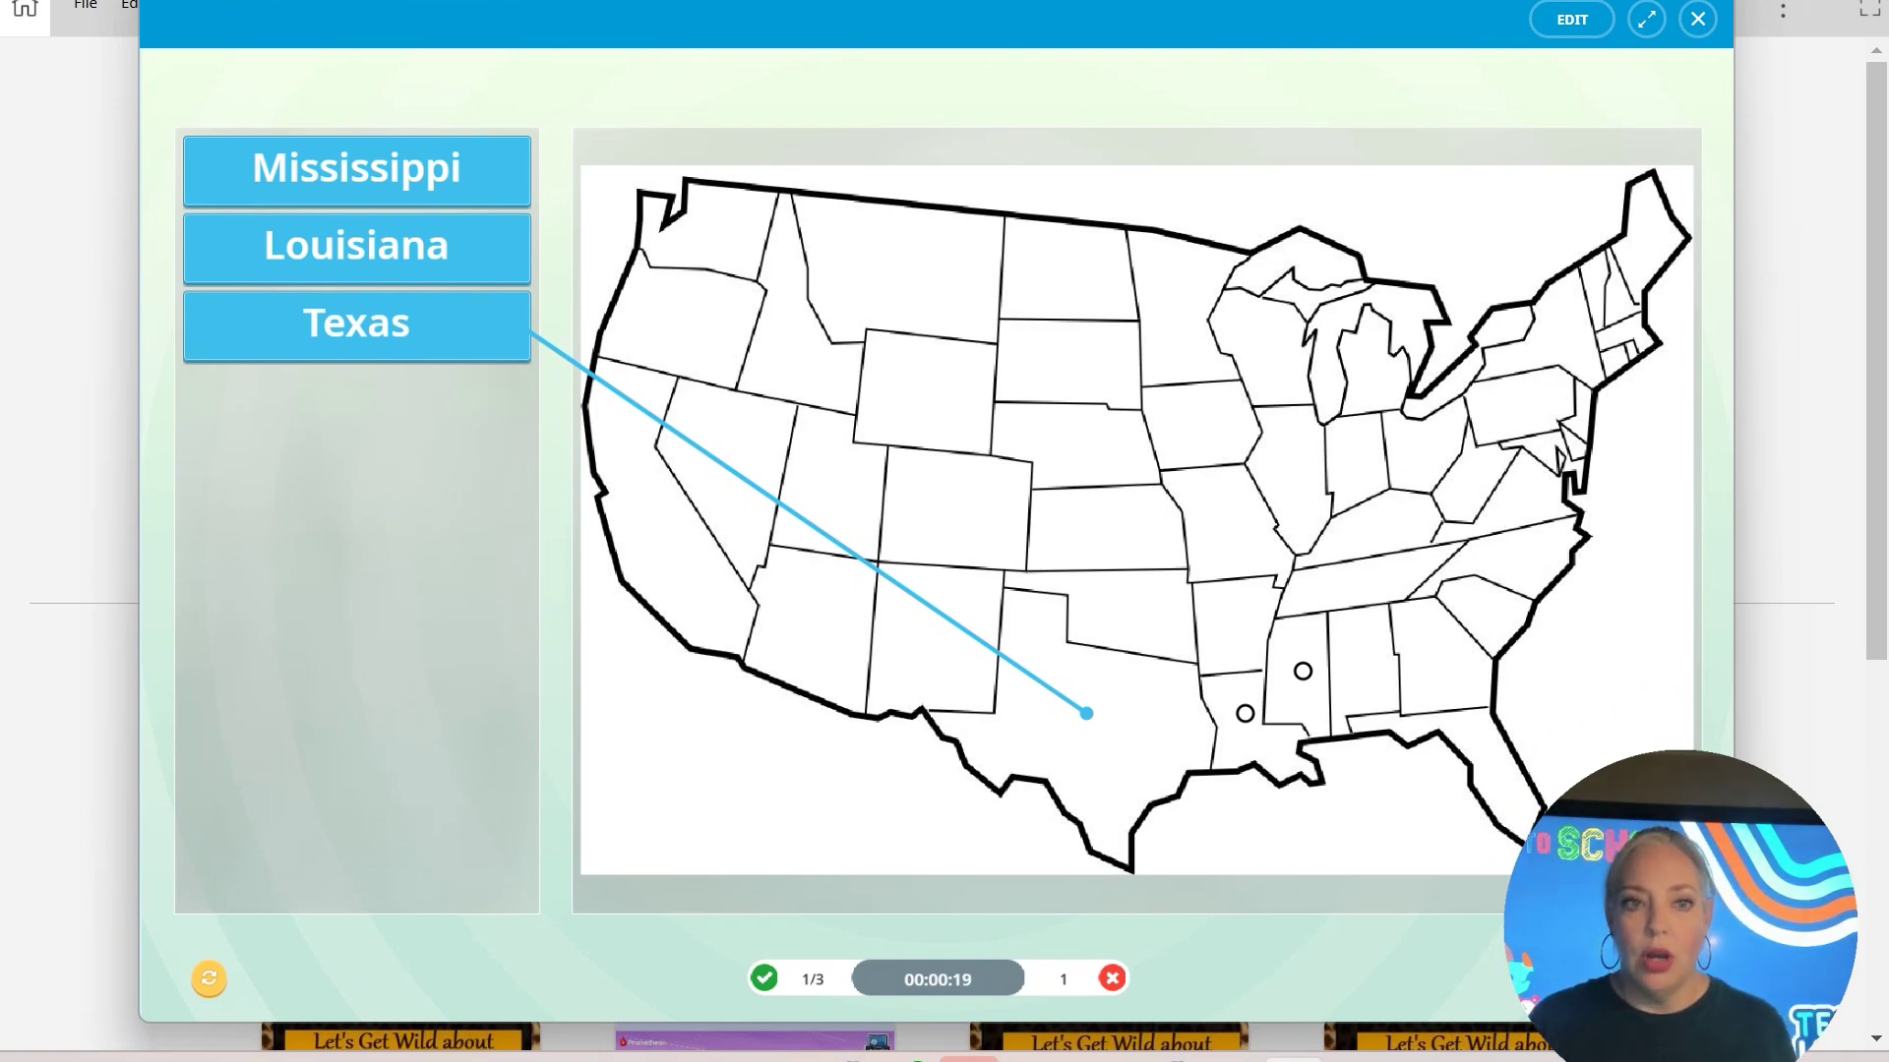
pyautogui.moveTo(531, 257); pyautogui.dragTo(1244, 713)
pyautogui.moveTo(532, 174); pyautogui.dragTo(1303, 671)
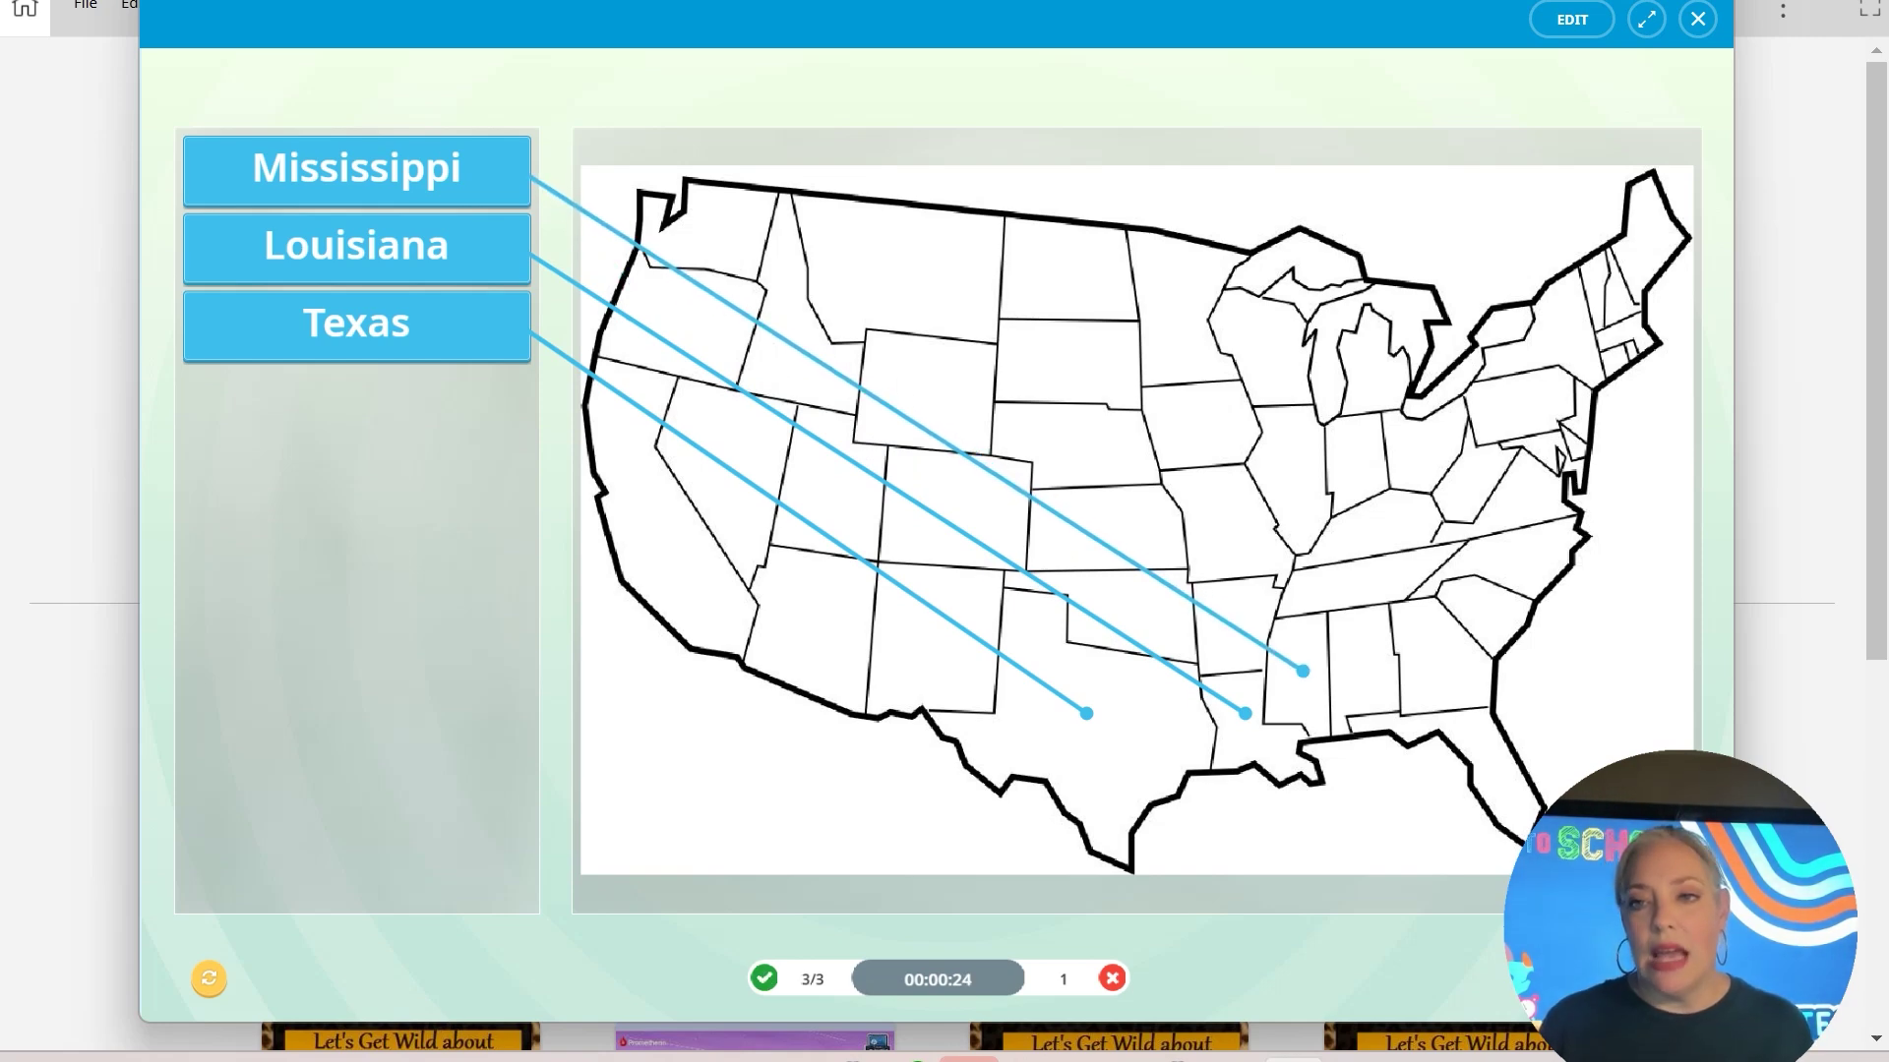
pyautogui.click(1572, 19)
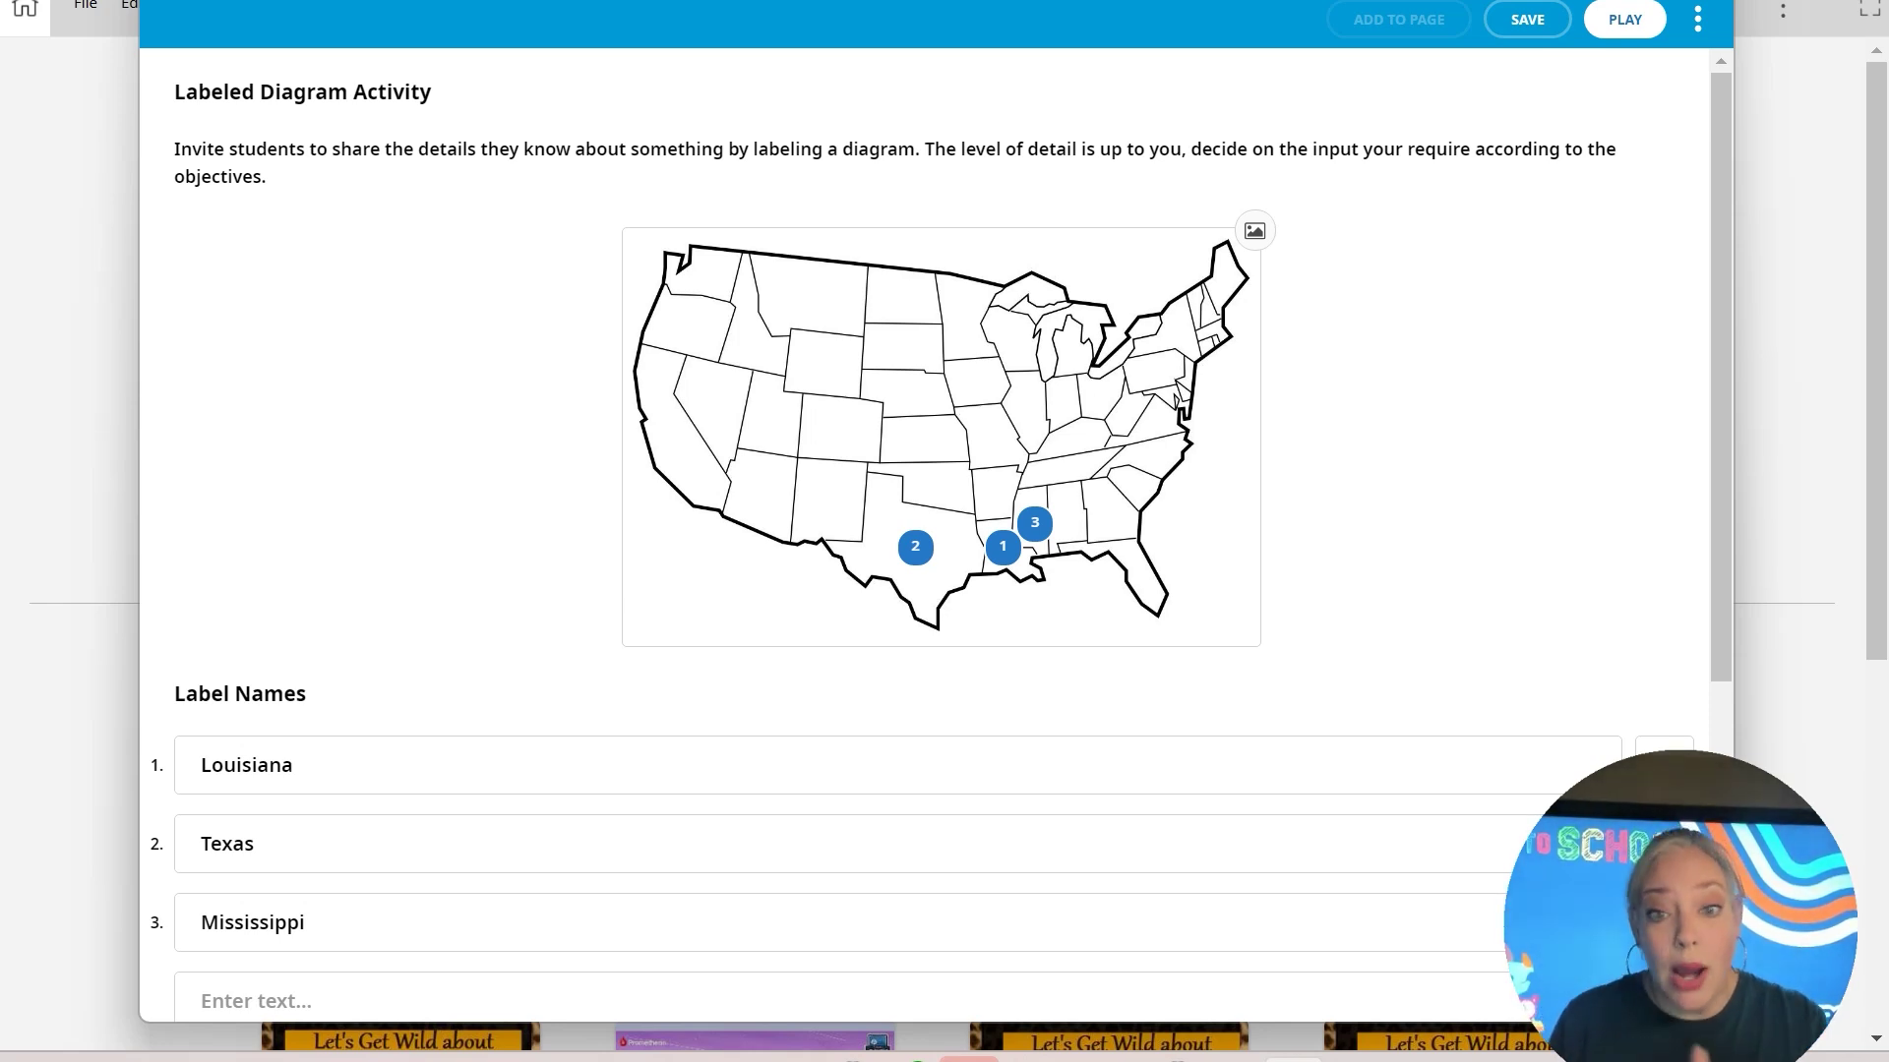
pyautogui.moveTo(1002, 547)
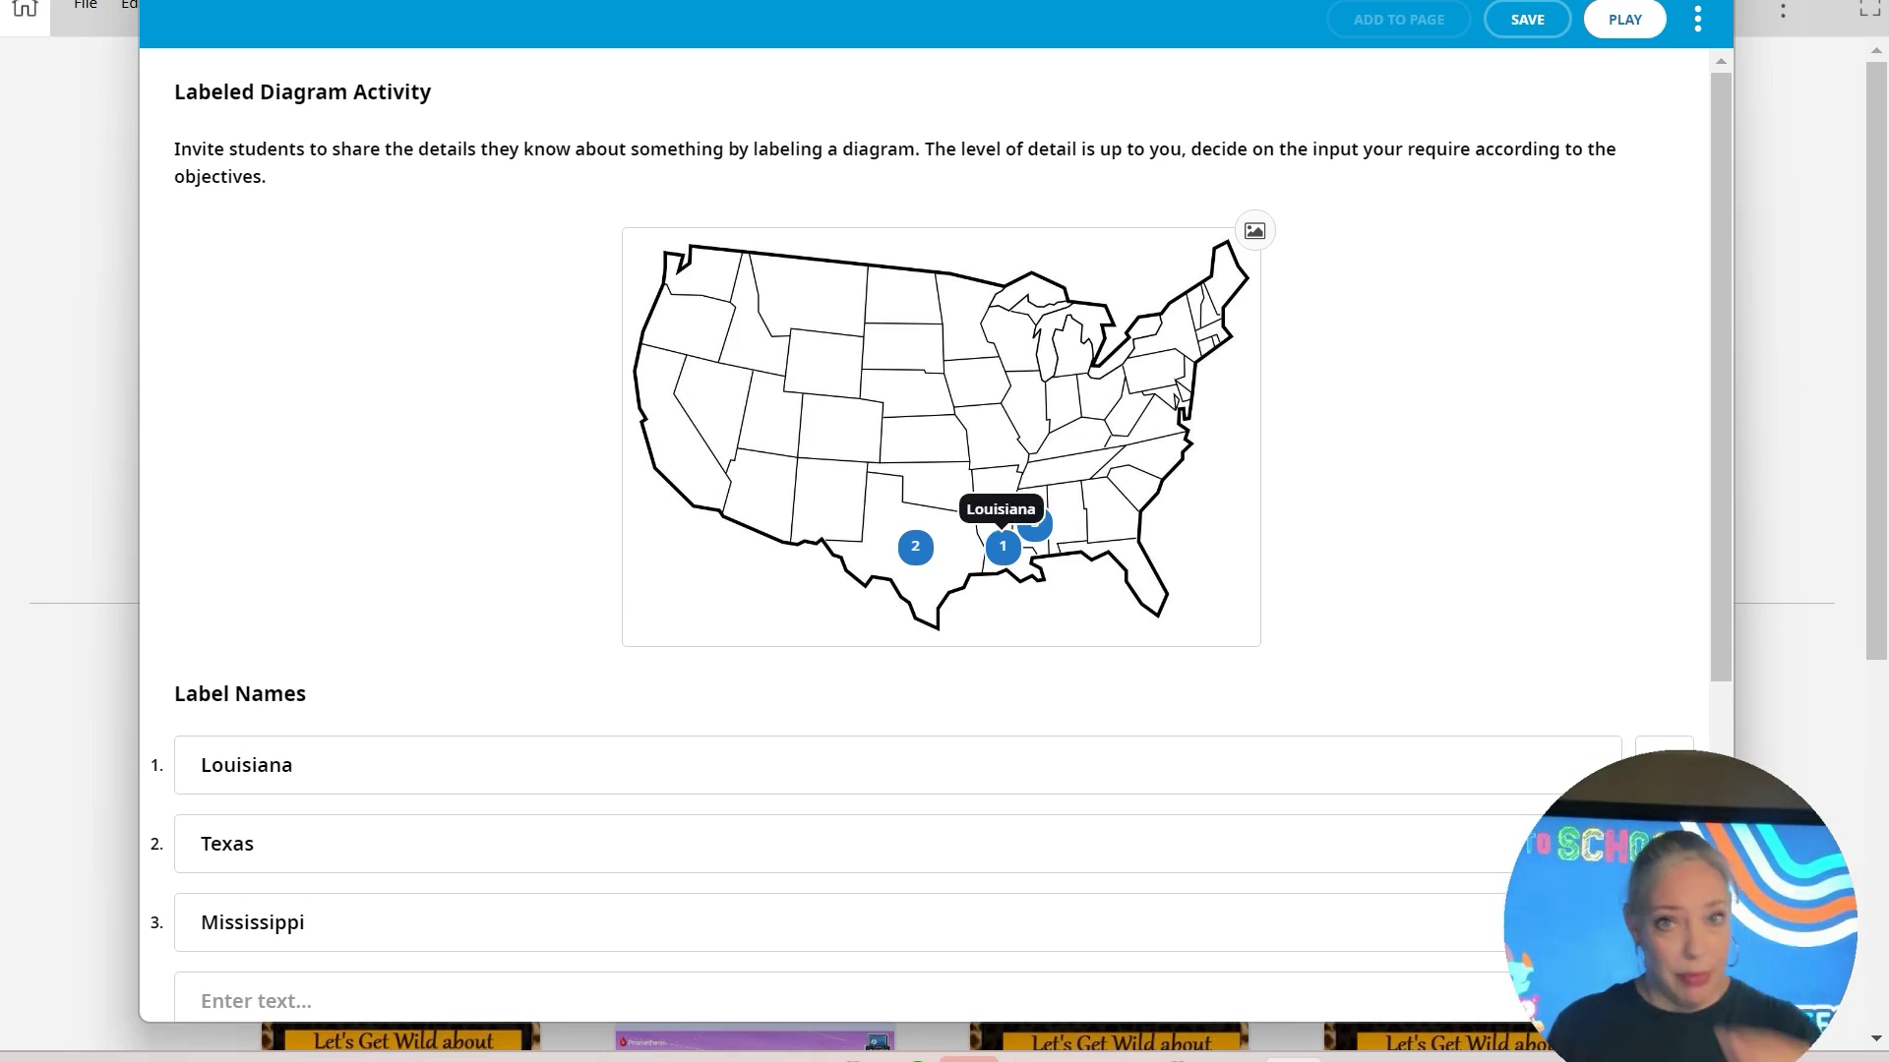